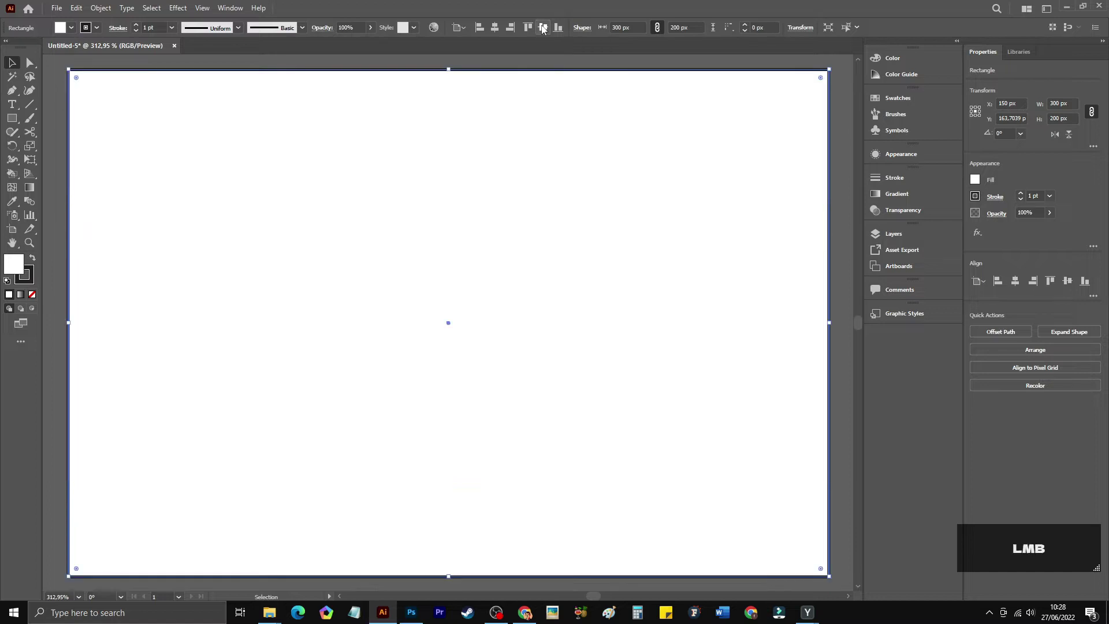
Remove the stroke from the 300 by 200 px background rectangle.
{"action": "left_click", "coordinate": [97, 30]}
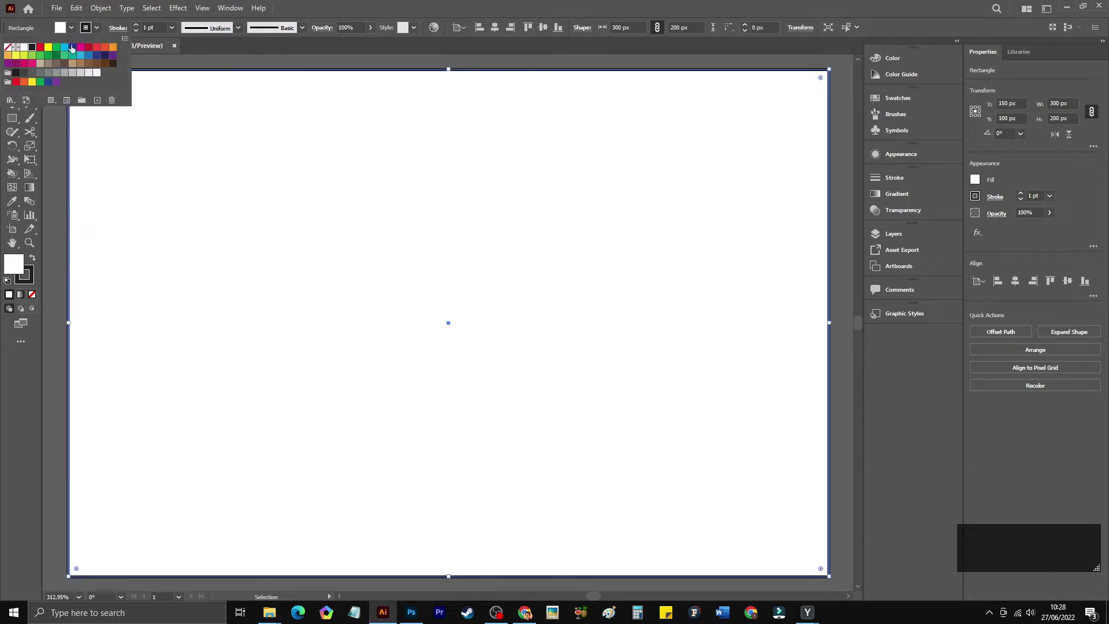
{"action": "left_click", "coordinate": [8, 48]}
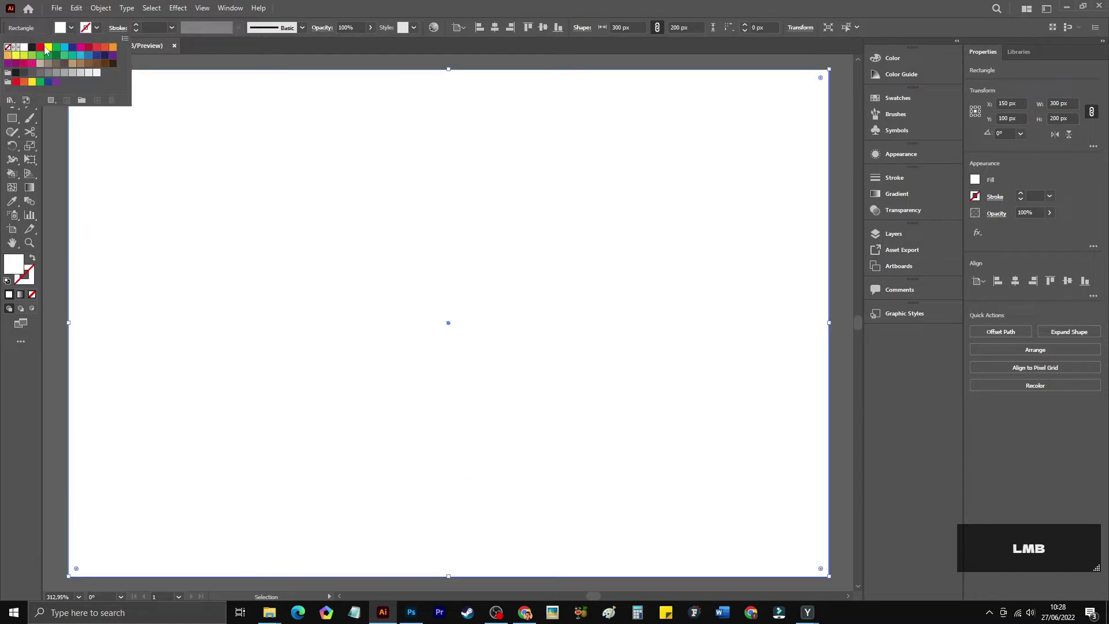
{"action": "left_click", "coordinate": [95, 27]}
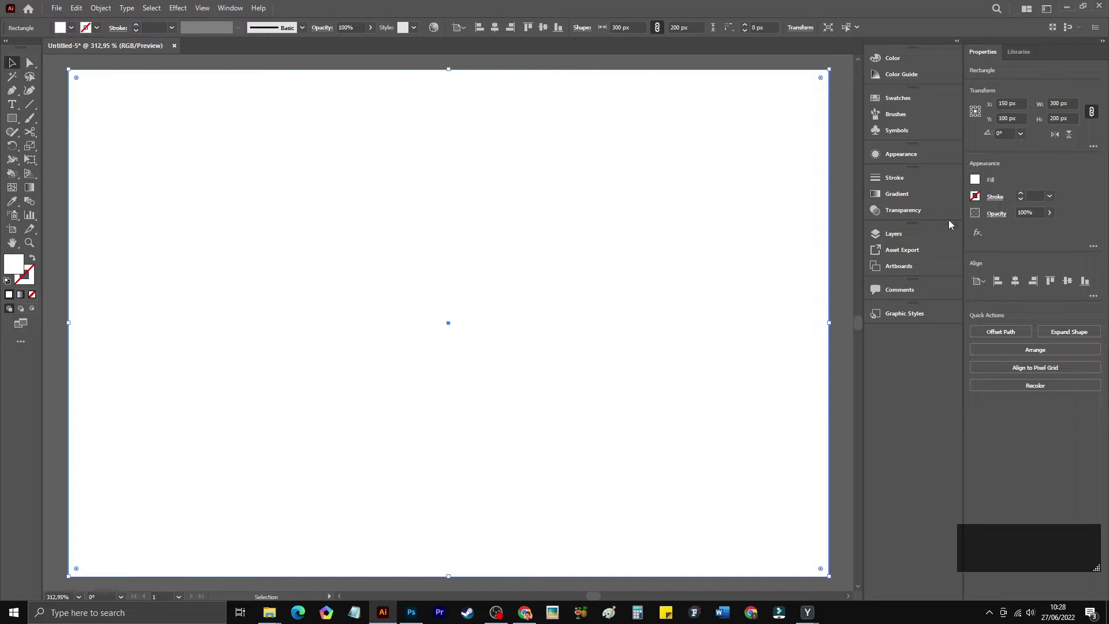
Fill the background rectangle with a radial gradient and make its inner colour stop bright red.
{"action": "left_click", "coordinate": [901, 195]}
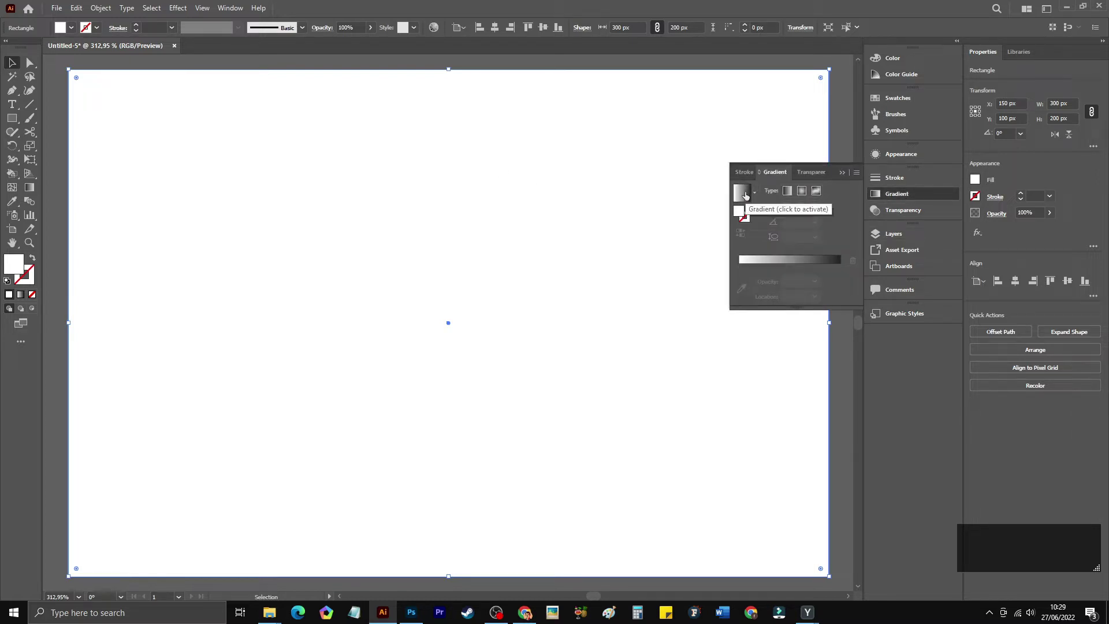
{"action": "left_click", "coordinate": [802, 191]}
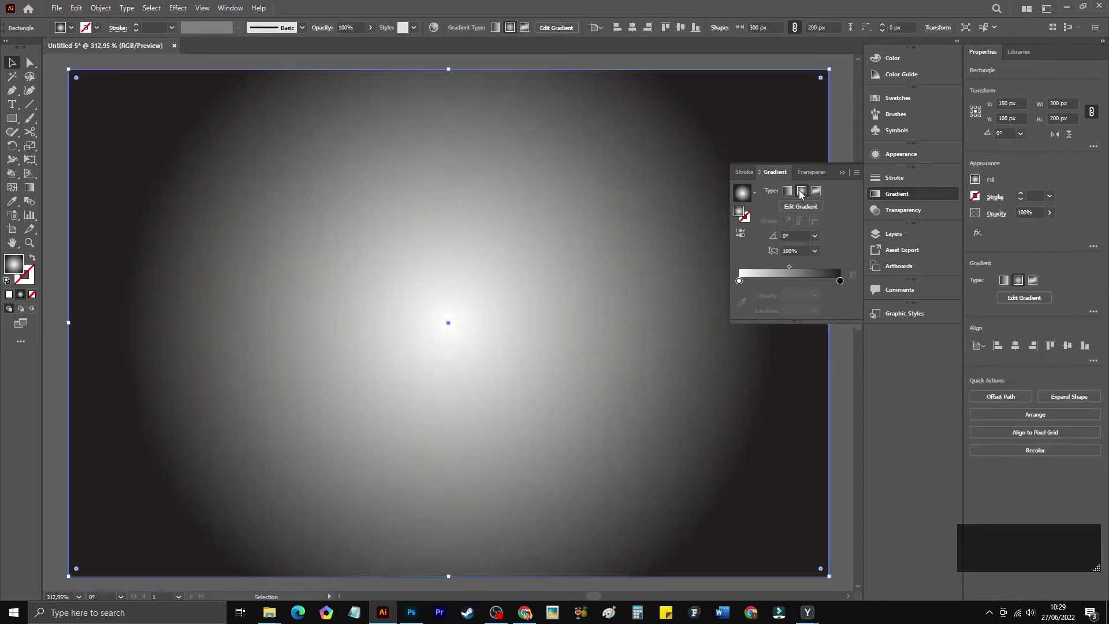
{"action": "double_click", "coordinate": [739, 280]}
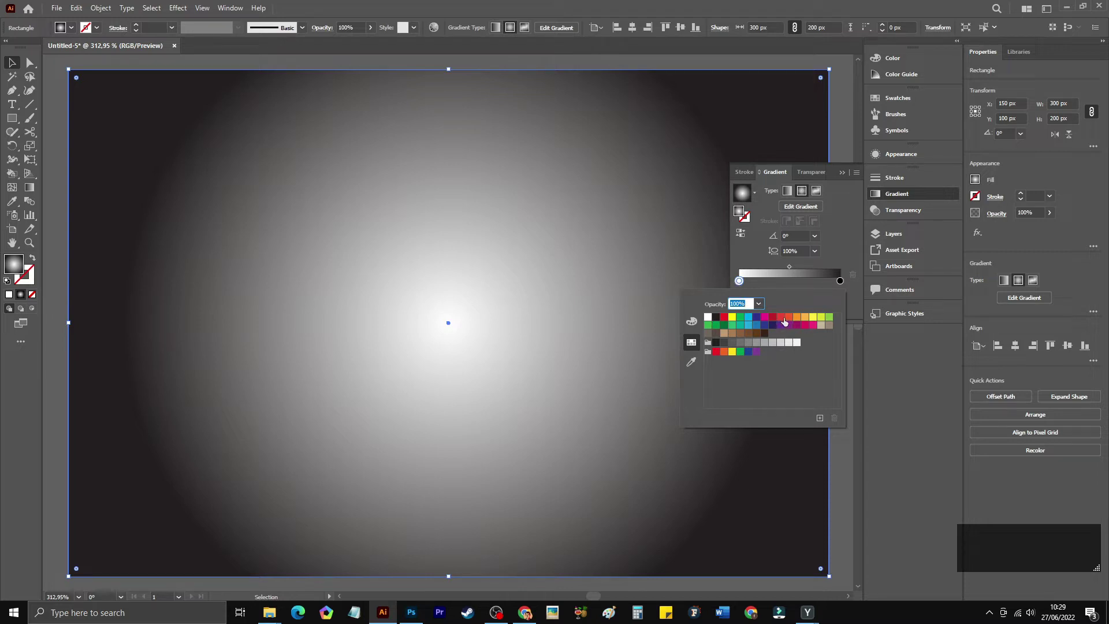
{"action": "left_click", "coordinate": [765, 316]}
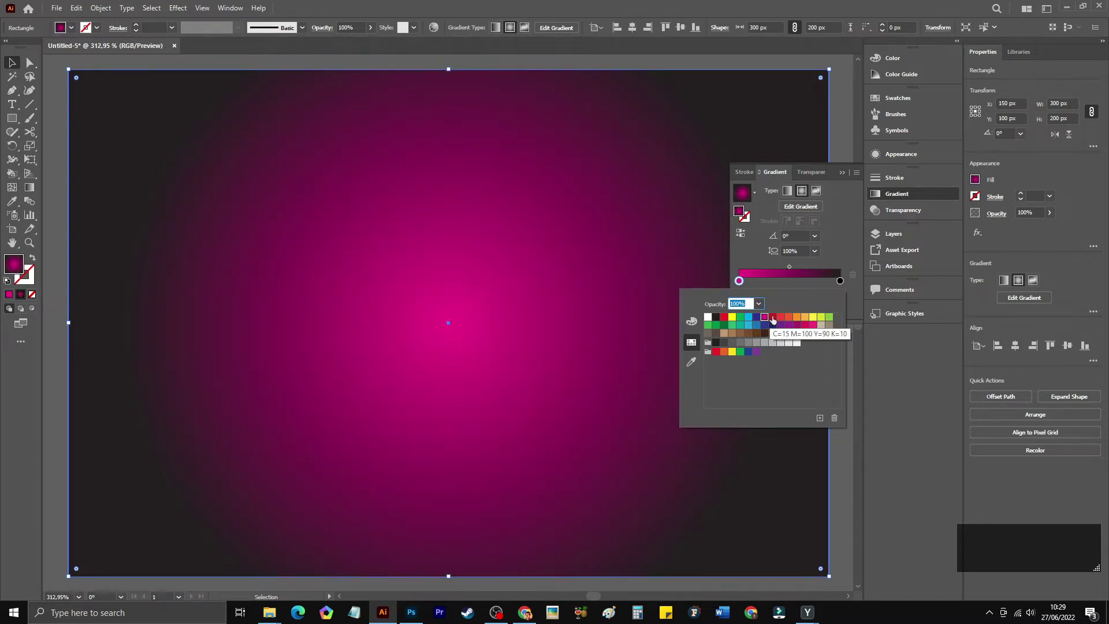
{"action": "left_click", "coordinate": [812, 325]}
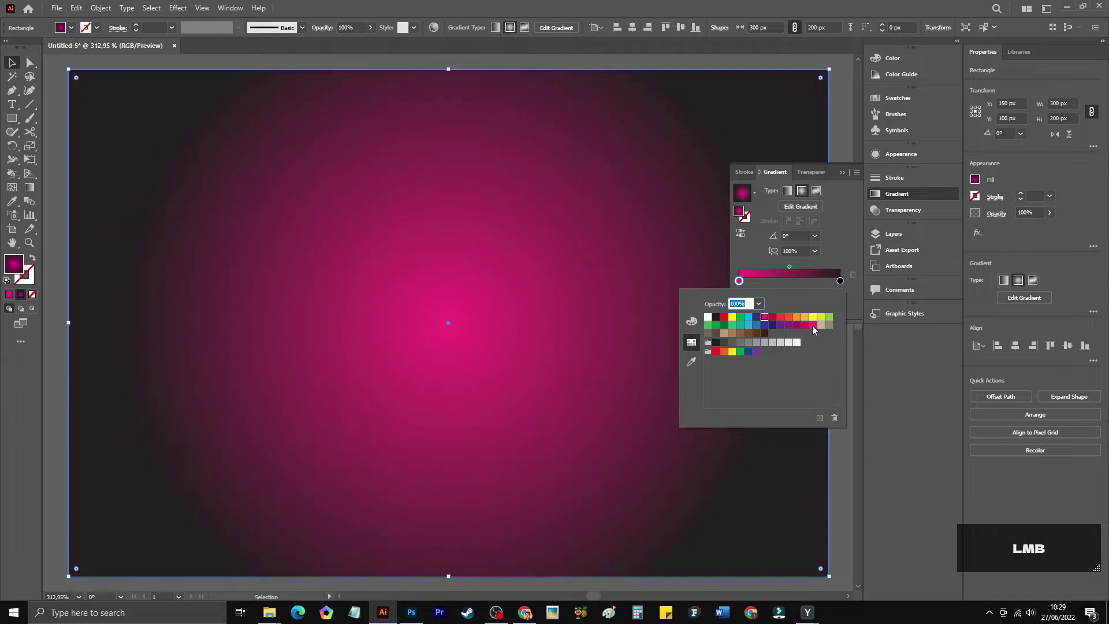
{"action": "left_click", "coordinate": [724, 316]}
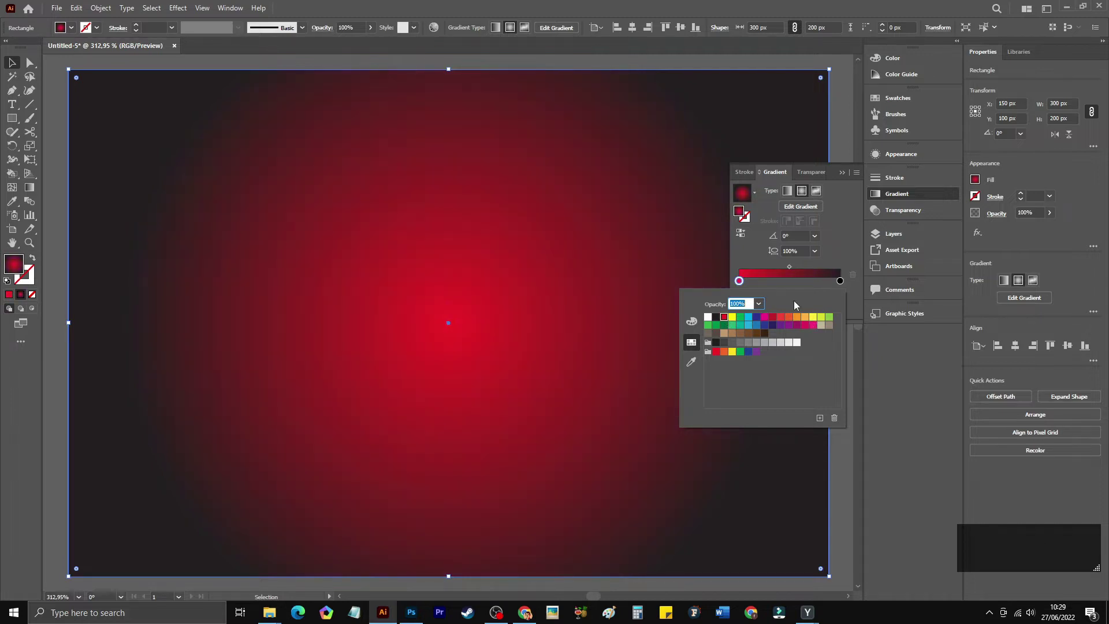
Set the gradient's outer colour stop to the C=15 M=100 Y=90 K=10 red, darken it by lowering its red value, and deselect the rectangle.
{"action": "double_click", "coordinate": [840, 280]}
{"action": "left_click", "coordinate": [772, 317]}
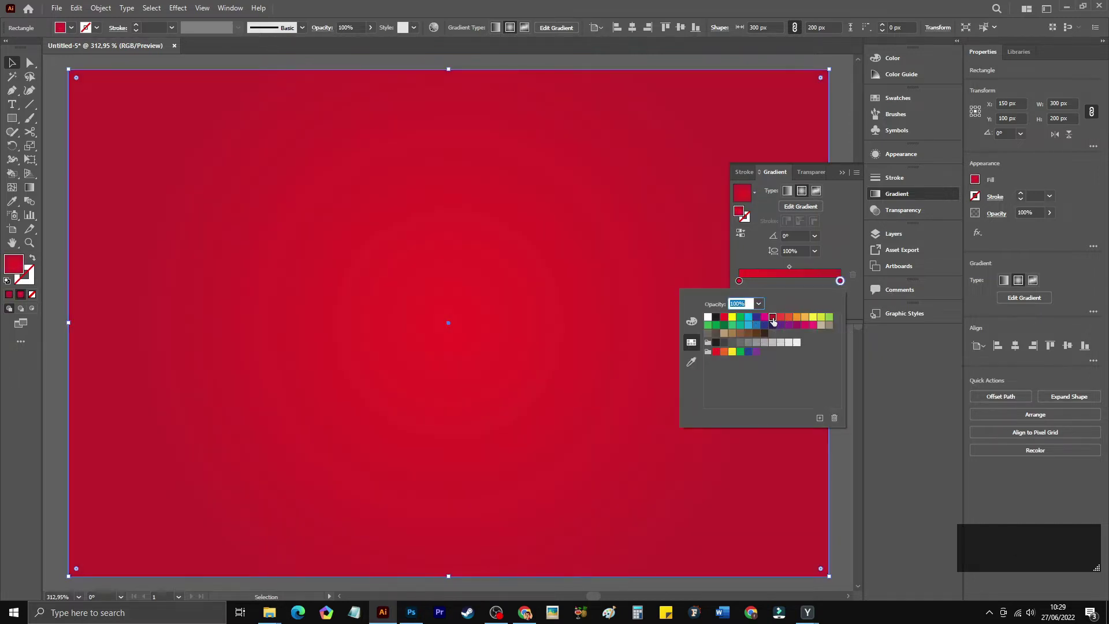
{"action": "left_click", "coordinate": [691, 322]}
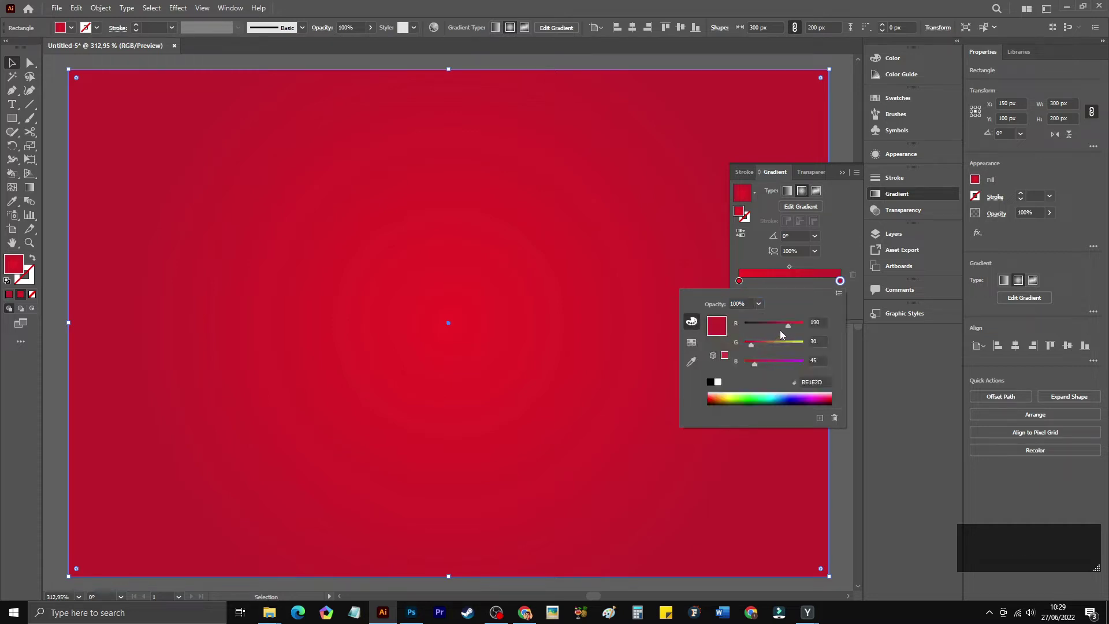
{"action": "left_click_drag", "start_coordinate": [787, 324], "coordinate": [782, 325]}
{"action": "left_click", "coordinate": [839, 176]}
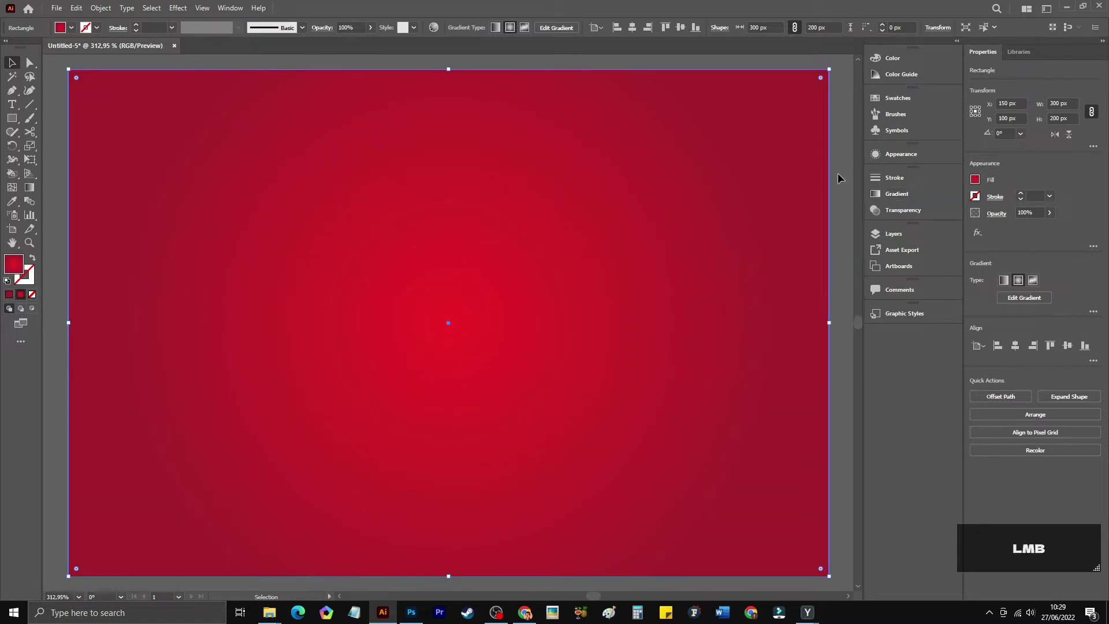
{"action": "left_click", "coordinate": [839, 176]}
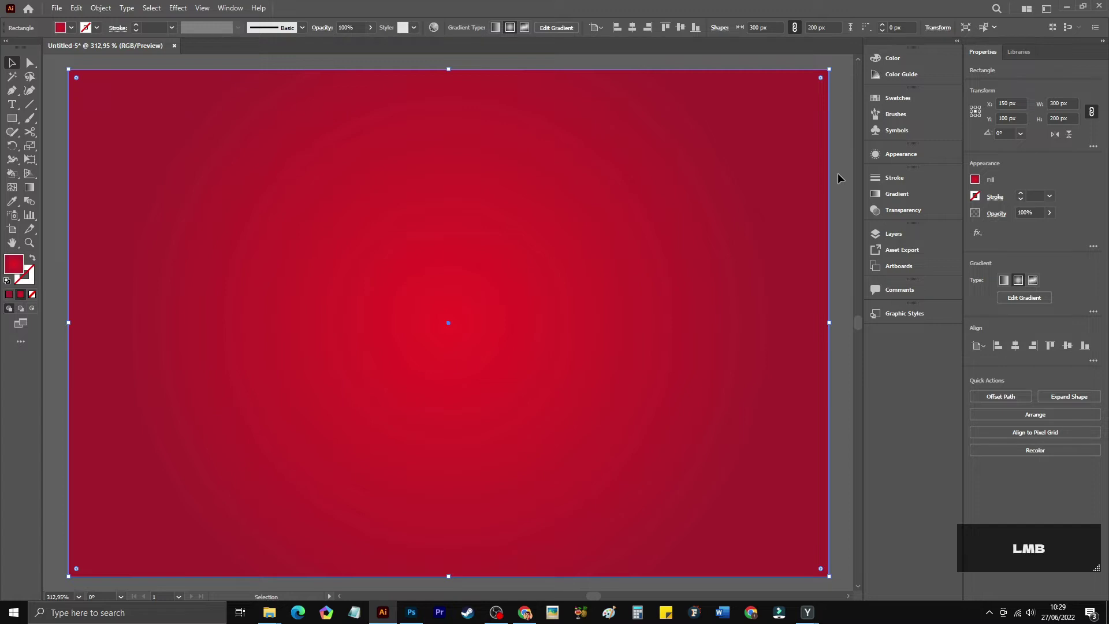
Add a point text reading "FRUIT" near the middle of the artboard.
{"action": "left_click", "coordinate": [11, 104]}
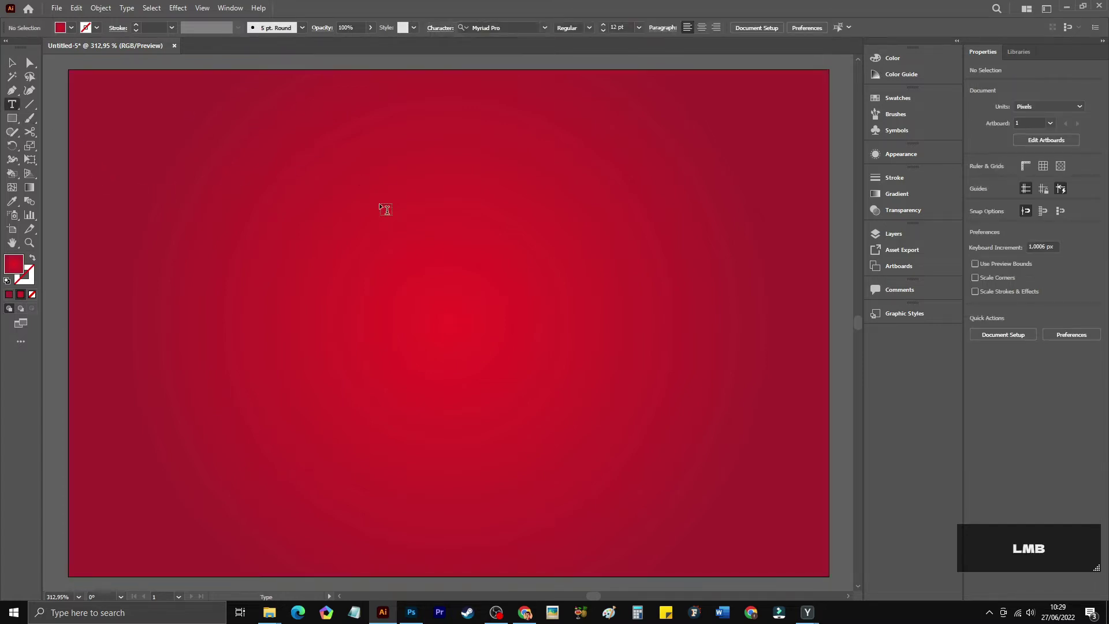
{"action": "left_click", "coordinate": [383, 307]}
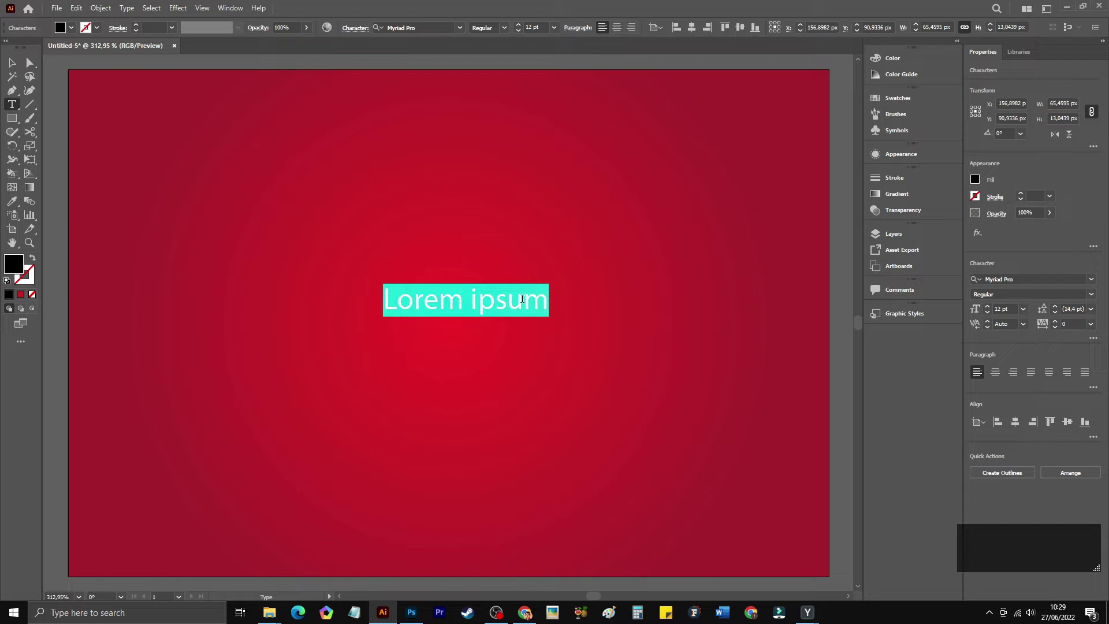
{"action": "type", "text": "FRUIT"}
Change the font of the whole FRUIT text to Rubik Black.
{"action": "key", "text": "ctrl"}
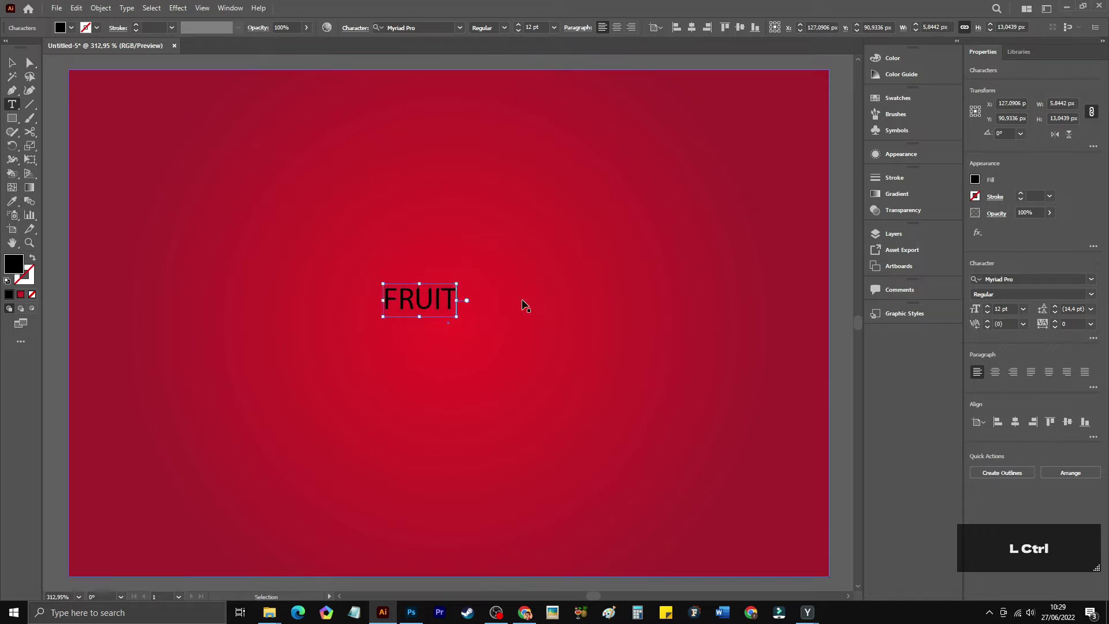
{"action": "key", "text": "ctrl+a"}
{"action": "left_click", "coordinate": [421, 27]}
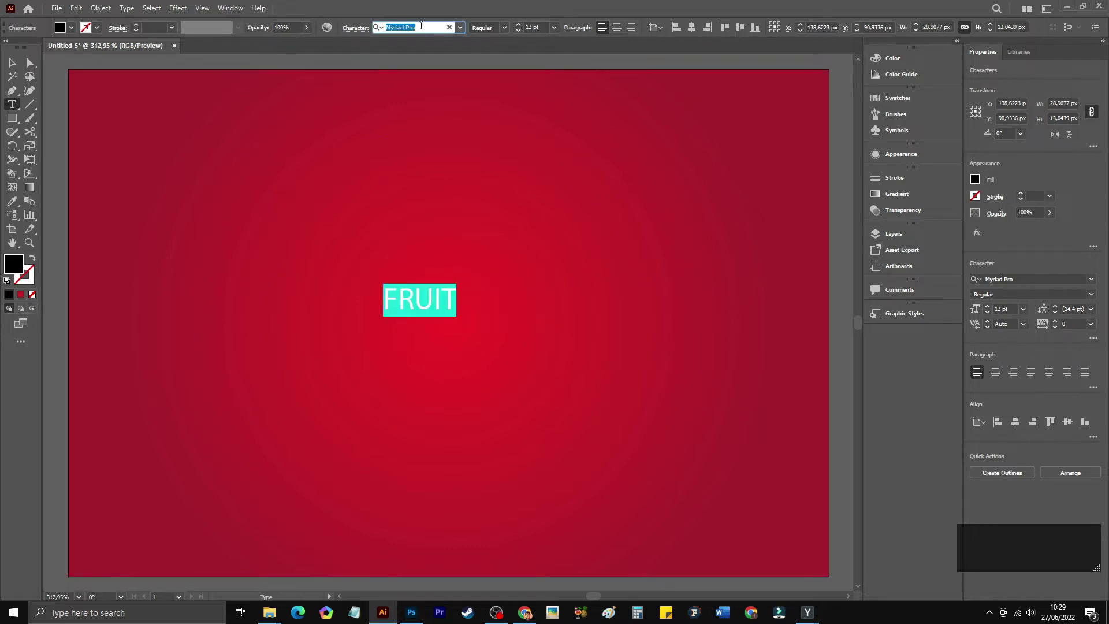
{"action": "type", "text": "rubik"}
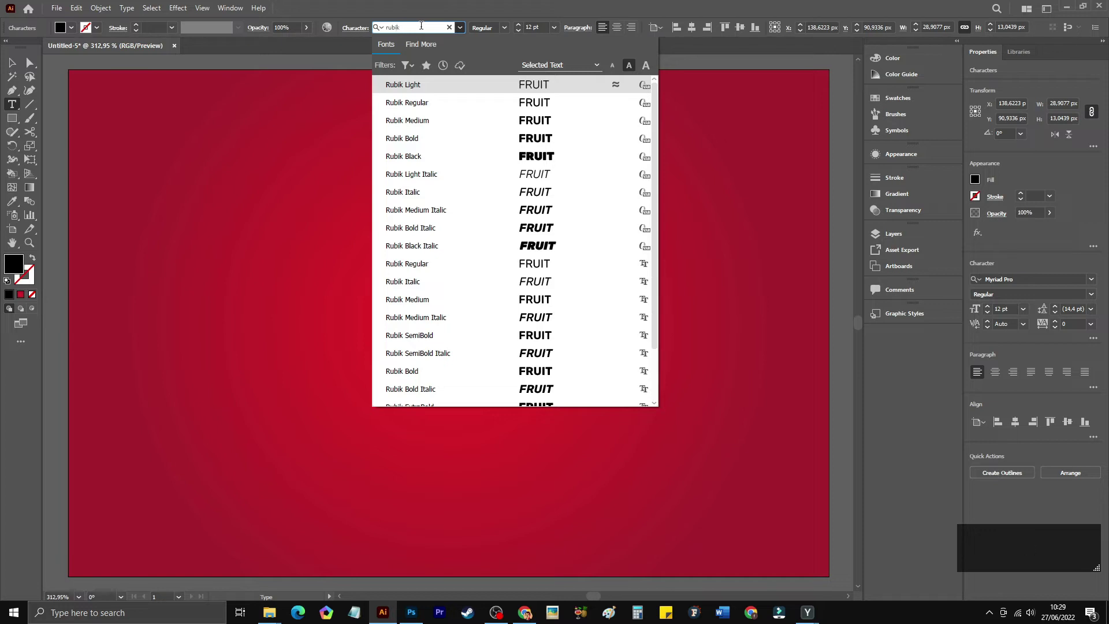
{"action": "left_click", "coordinate": [436, 156]}
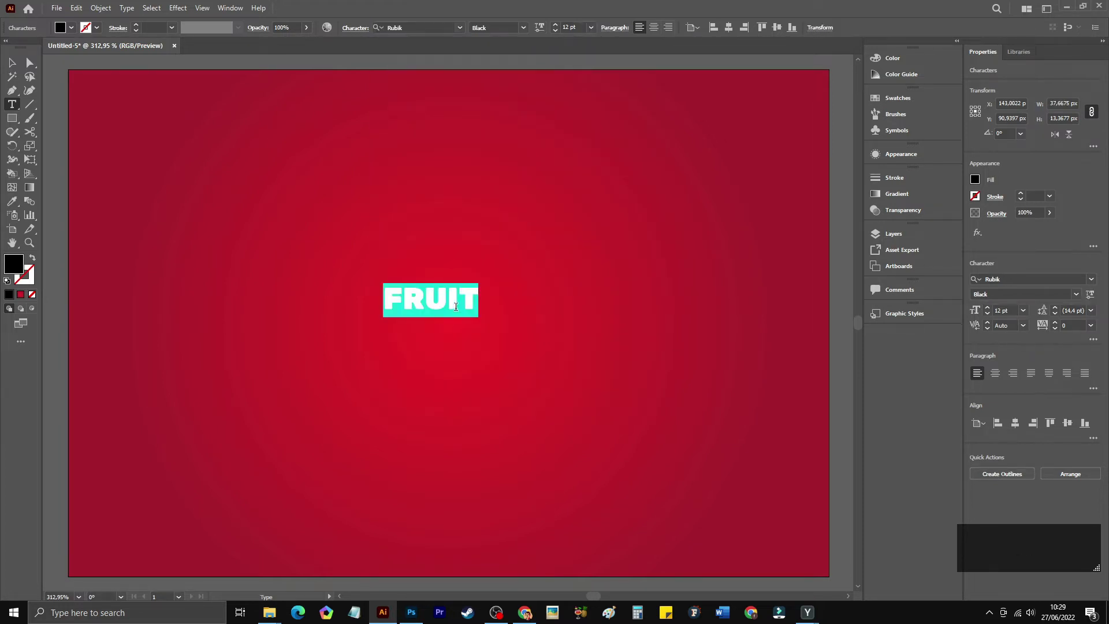
Set the font size of the FRUIT text object to 72 pt.
{"action": "left_click", "coordinate": [193, 206], "text": "ctrl"}
{"action": "key", "text": "v"}
{"action": "left_click", "coordinate": [462, 298]}
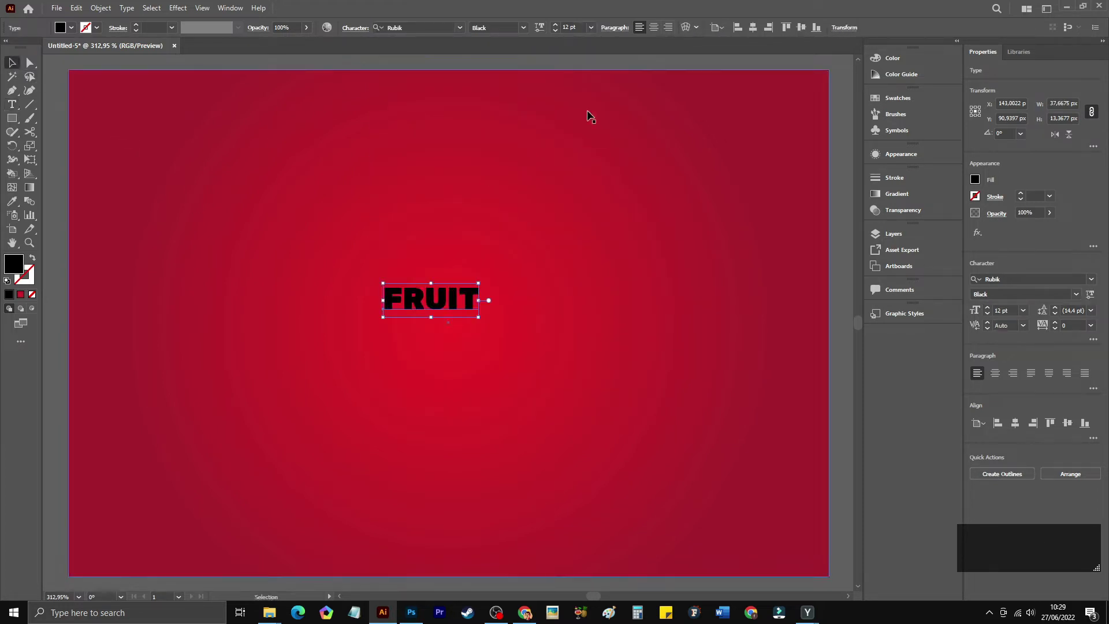
{"action": "left_click", "coordinate": [591, 28]}
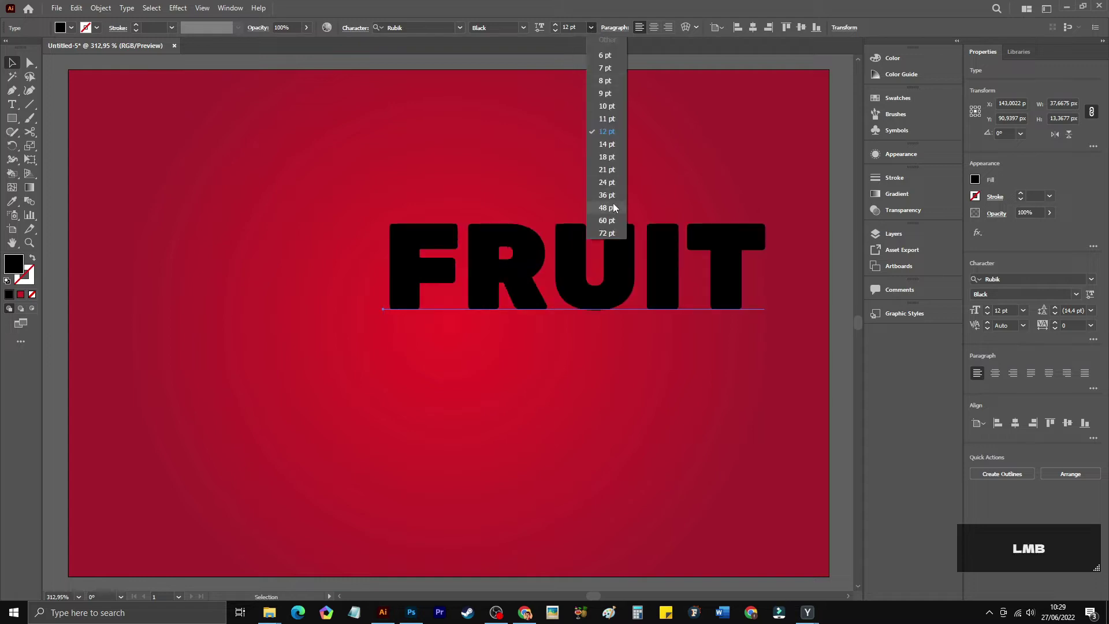
{"action": "left_click", "coordinate": [611, 231]}
Centre the FRUIT text's paragraph and align the text horizontally and vertically to the centre of the artboard.
{"action": "left_click", "coordinate": [655, 28]}
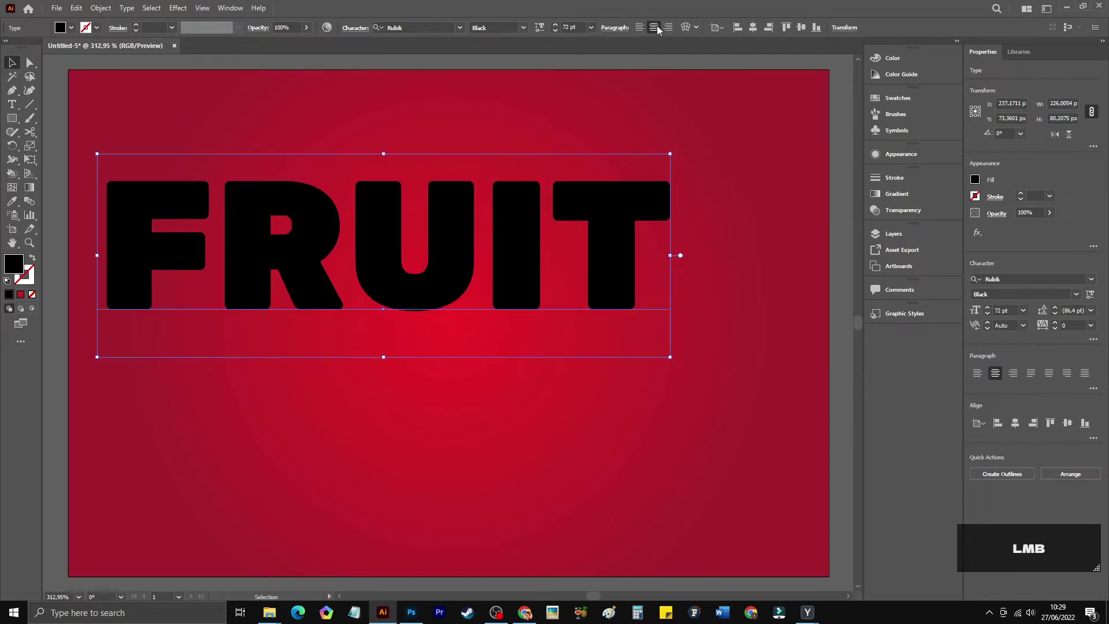
{"action": "left_click", "coordinate": [753, 28]}
{"action": "left_click", "coordinate": [801, 28]}
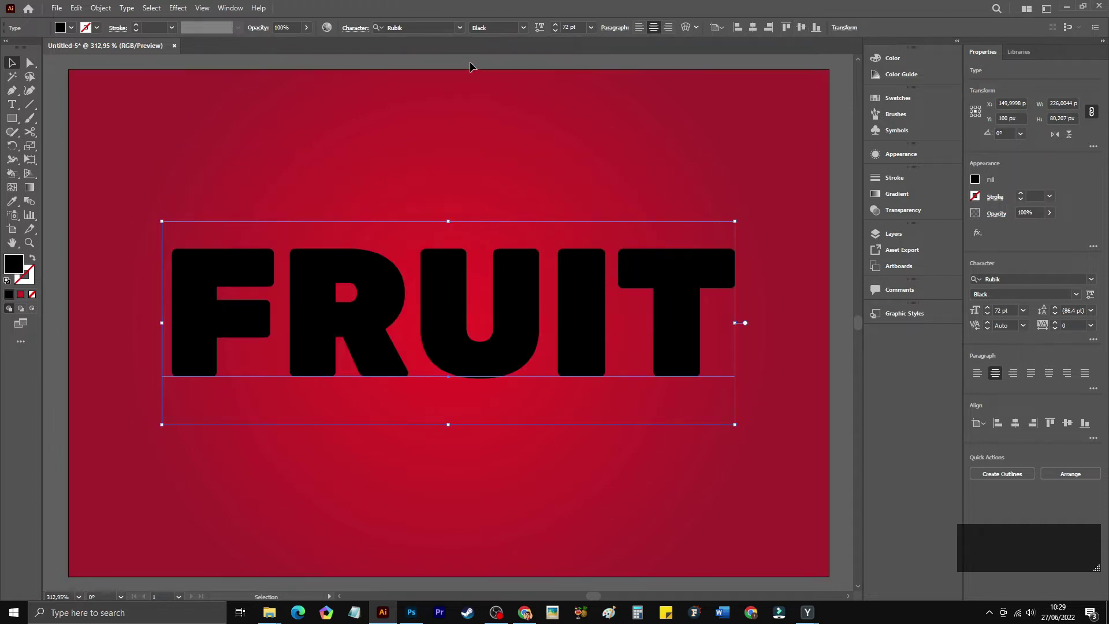
Add a new fill to the FRUIT text's appearance and colour it bright red.
{"action": "left_click", "coordinate": [237, 7]}
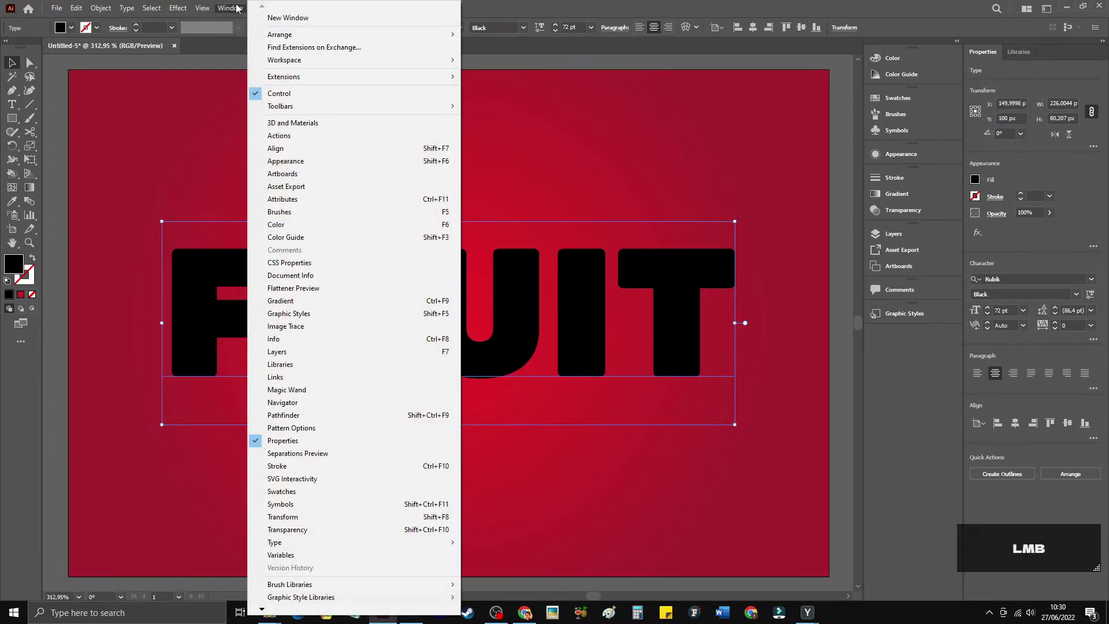
{"action": "left_click", "coordinate": [311, 162]}
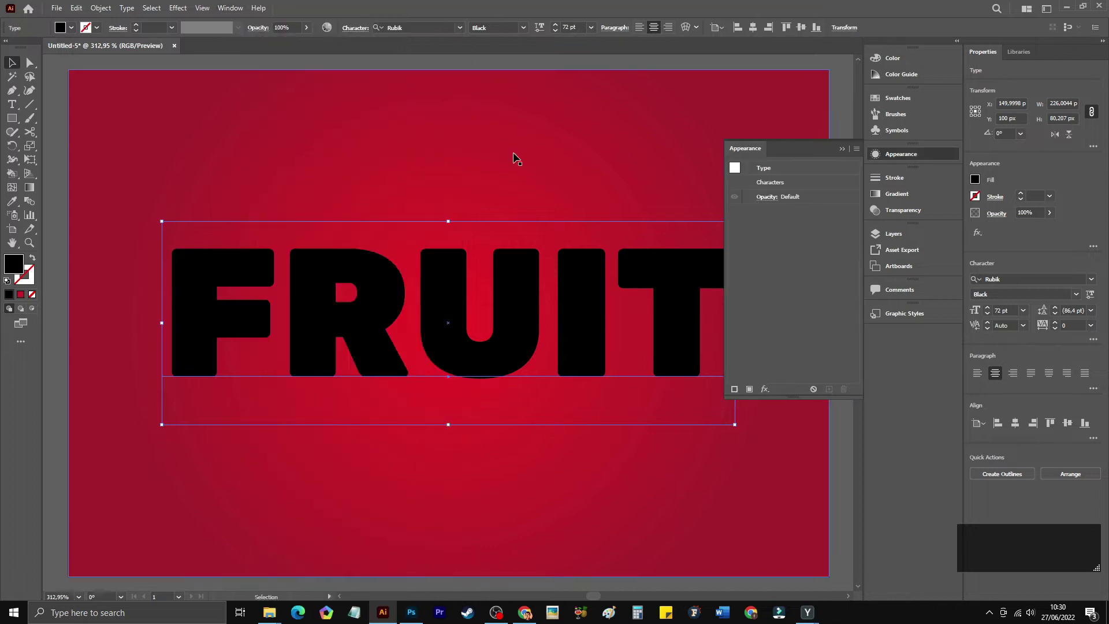
{"action": "left_click", "coordinate": [750, 390]}
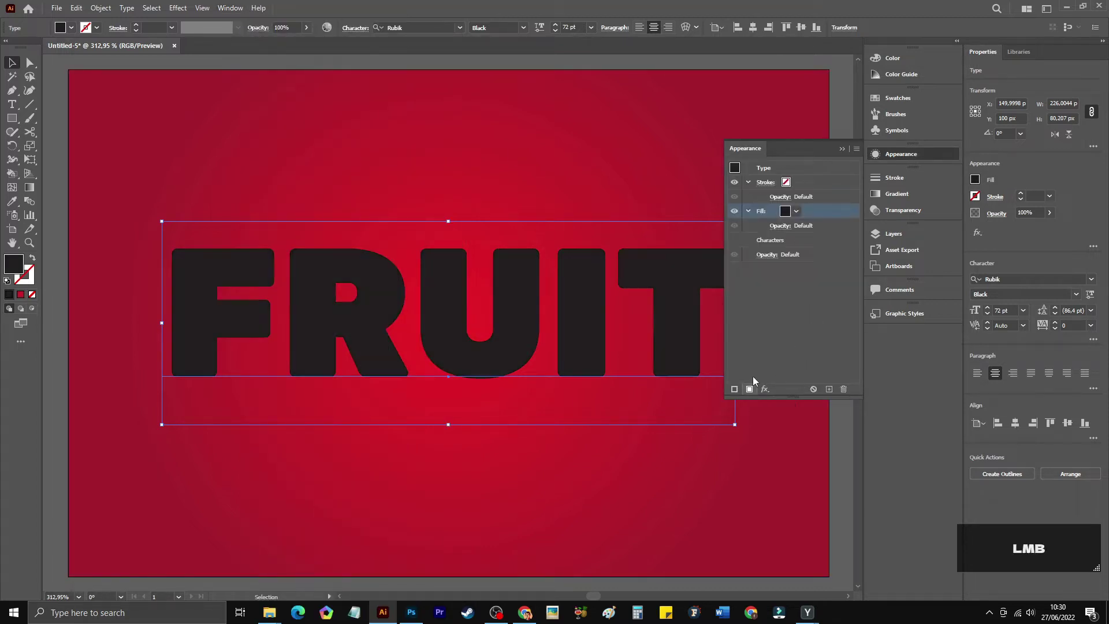
{"action": "left_click", "coordinate": [796, 211]}
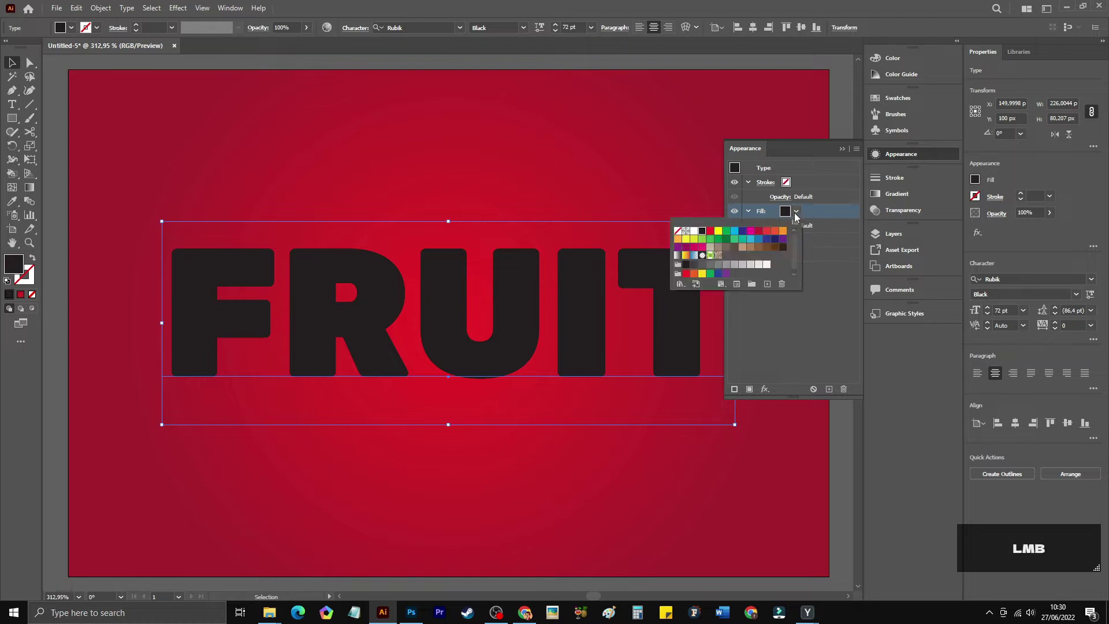
{"action": "left_click", "coordinate": [711, 231]}
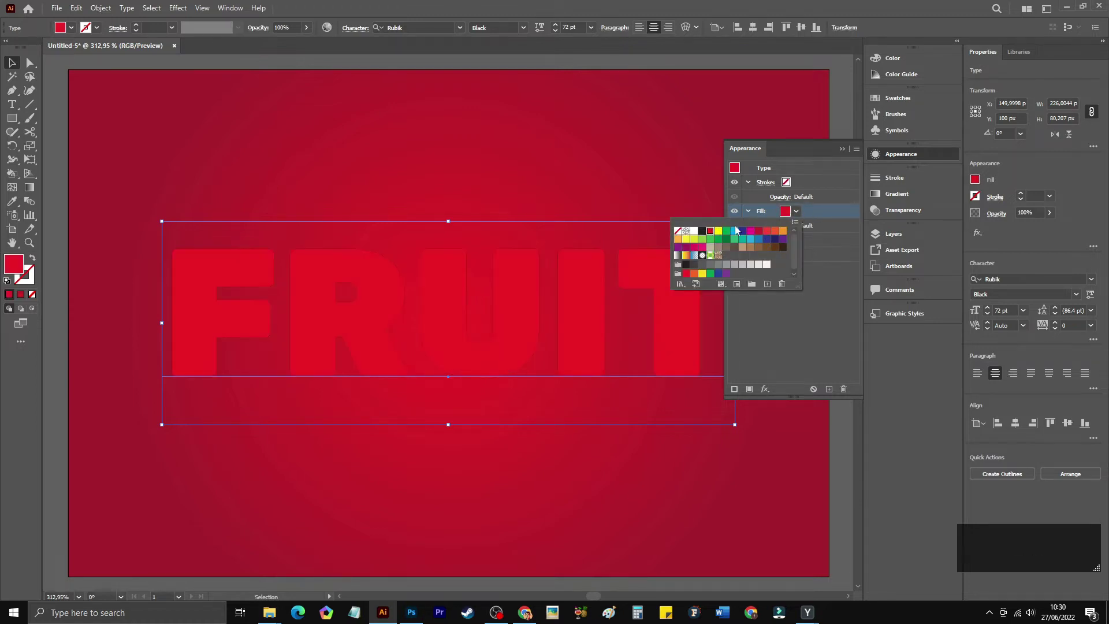
{"action": "left_click", "coordinate": [842, 149]}
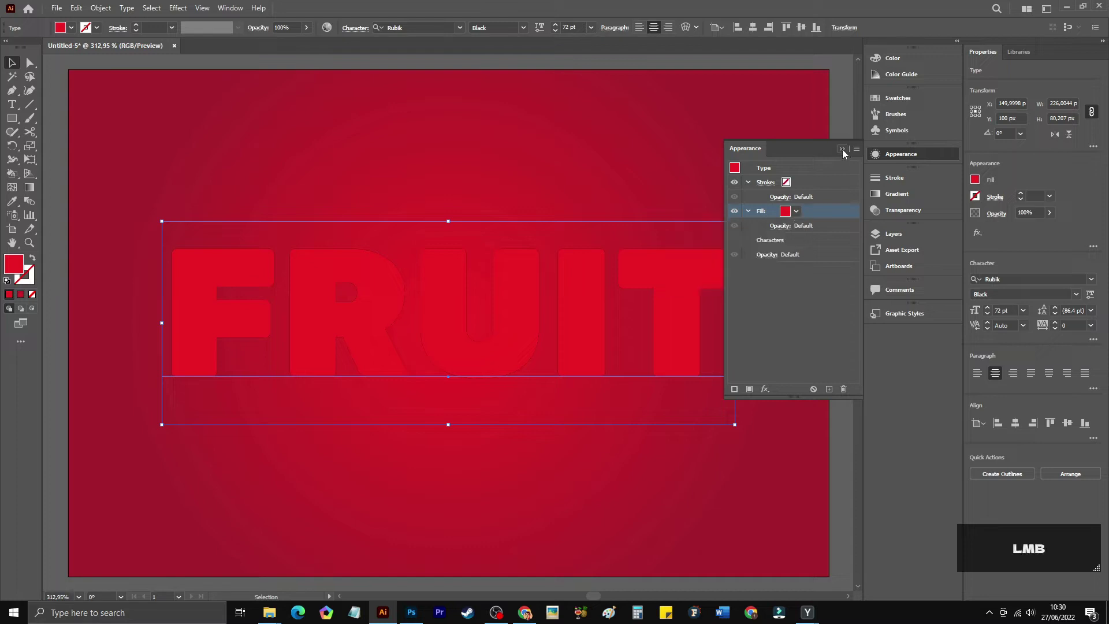
Duplicate the text's red fill and colour the lower copy white.
{"action": "left_click", "coordinate": [817, 217]}
{"action": "left_click", "coordinate": [829, 391]}
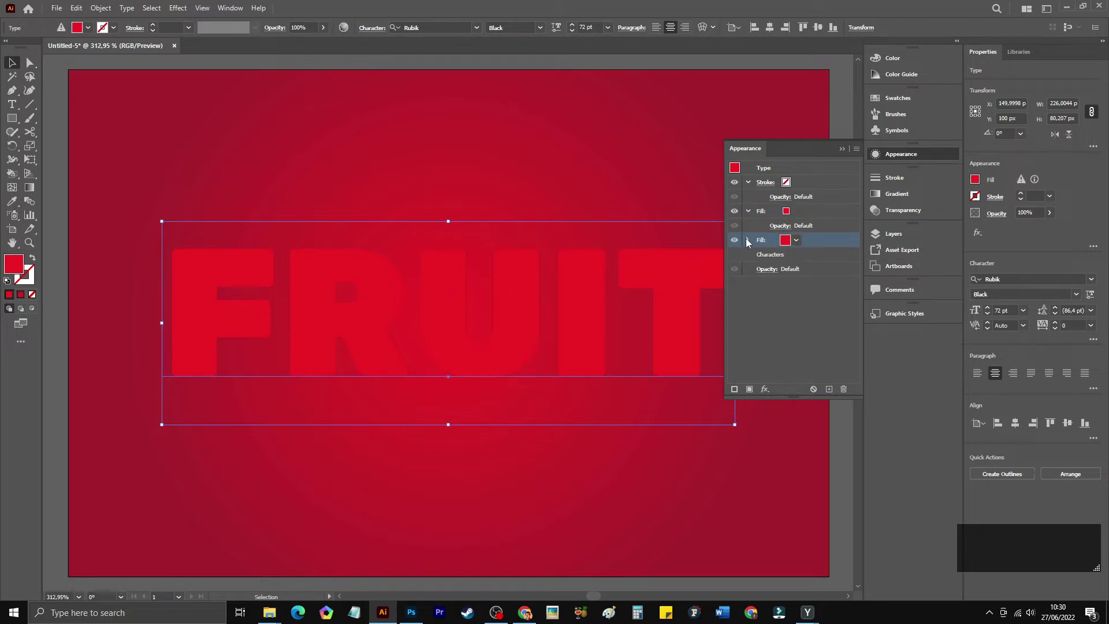
{"action": "left_click", "coordinate": [795, 240]}
{"action": "left_click", "coordinate": [695, 260]}
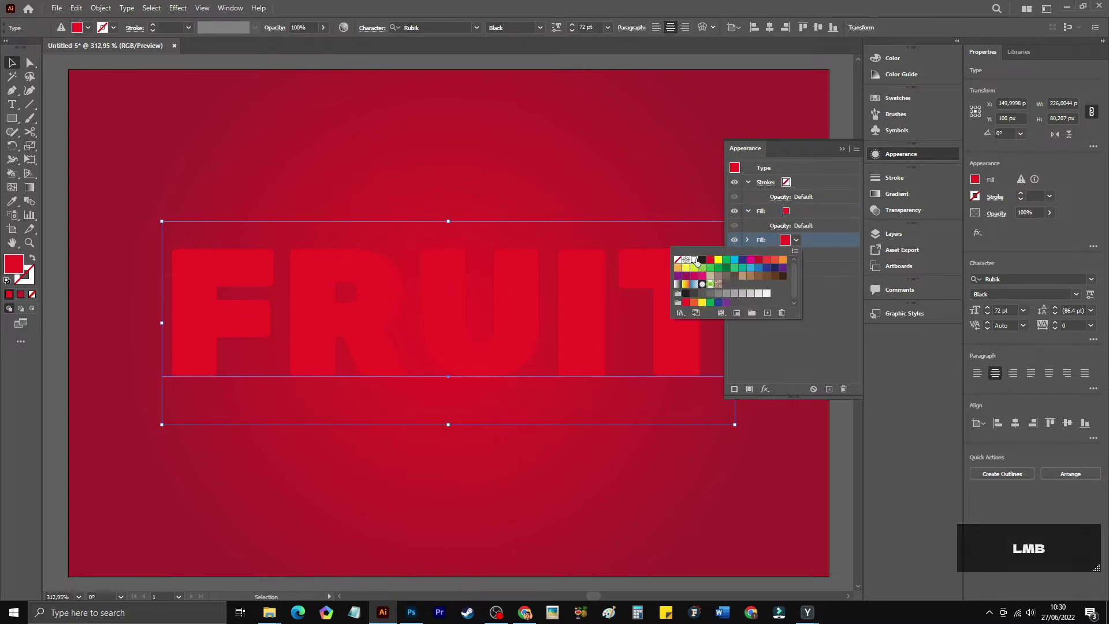
{"action": "left_click", "coordinate": [829, 244]}
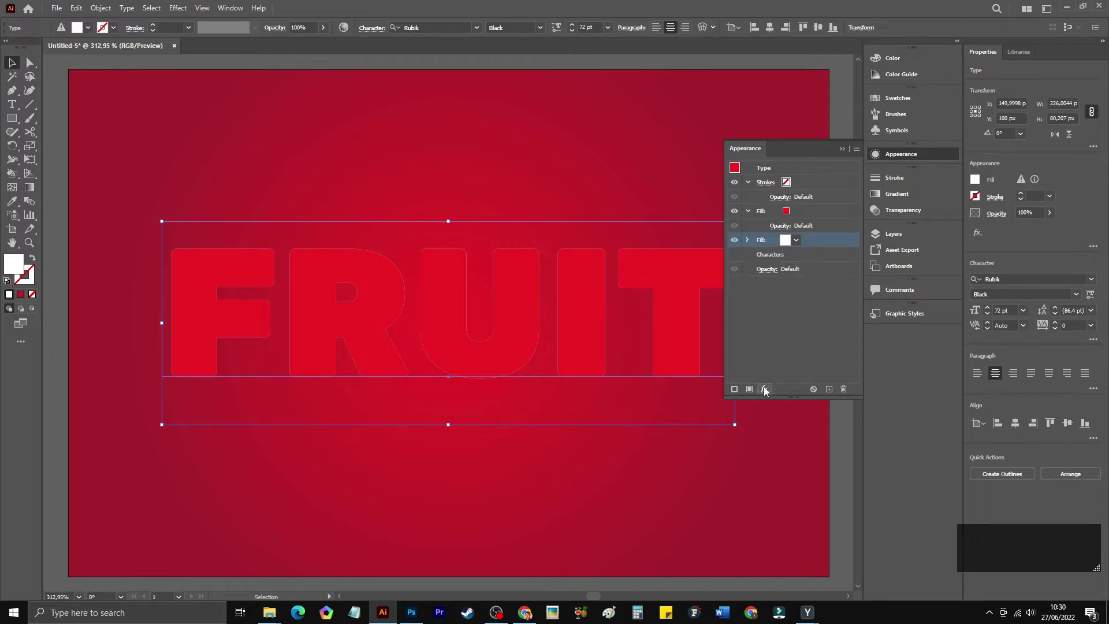
Apply an Offset Path effect of 5 px with miter joins to the FRUIT text's white fill.
{"action": "left_click", "coordinate": [764, 390]}
{"action": "mouse_move", "coordinate": [818, 163]}
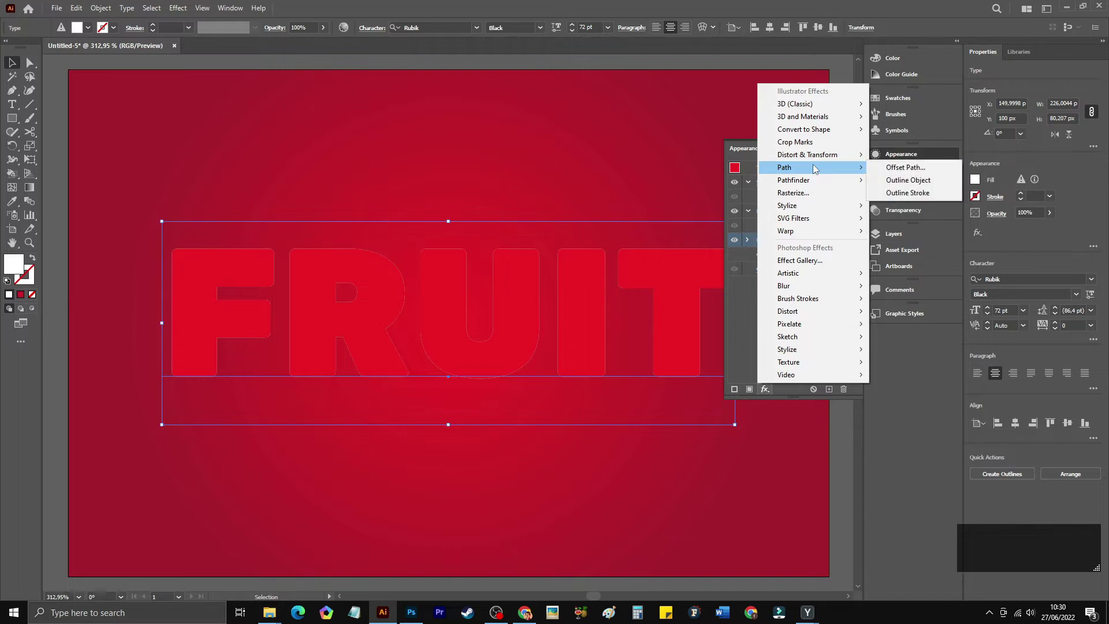
{"action": "left_click", "coordinate": [902, 167]}
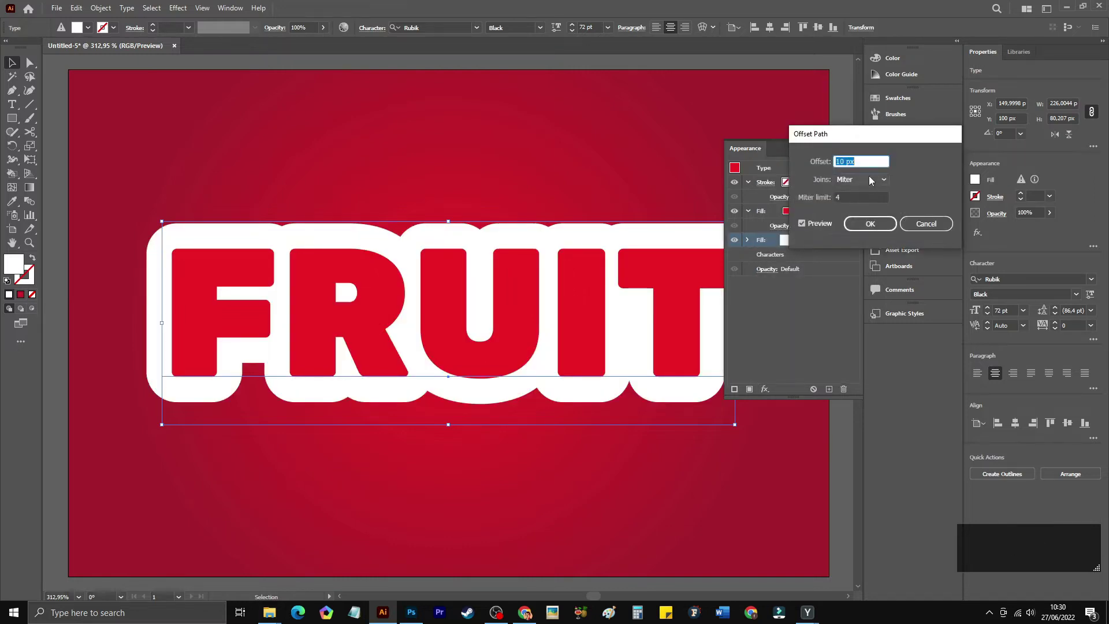
{"action": "key", "text": "Down"}
{"action": "key", "text": "Down"}
{"action": "key", "text": "Down"}
{"action": "key", "text": "Down"}
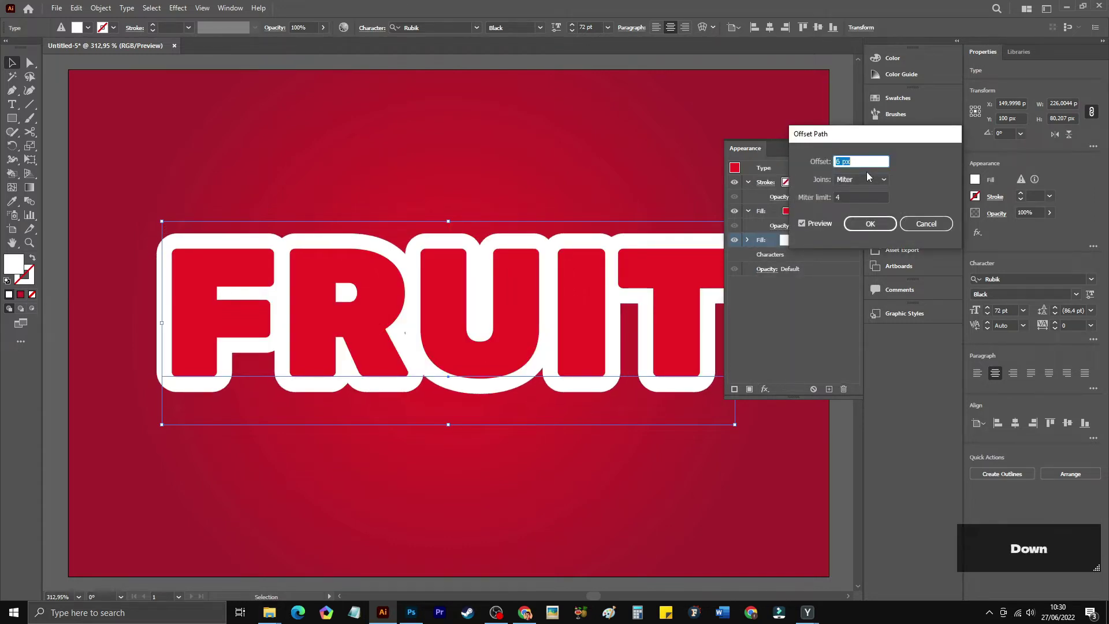
{"action": "key", "text": "Down"}
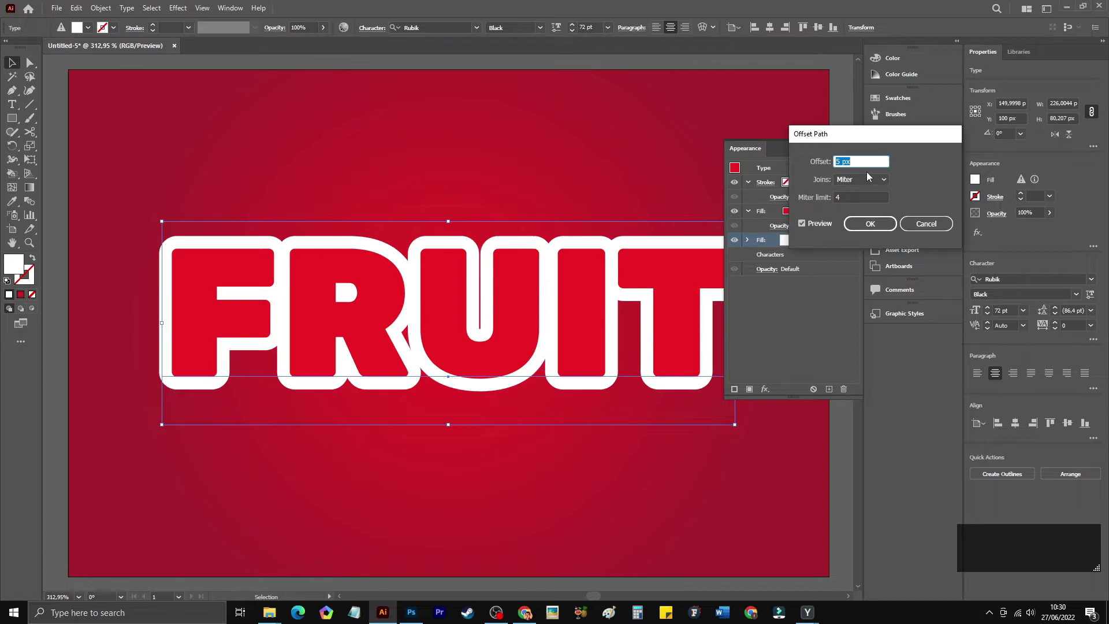
{"action": "key", "text": "Down"}
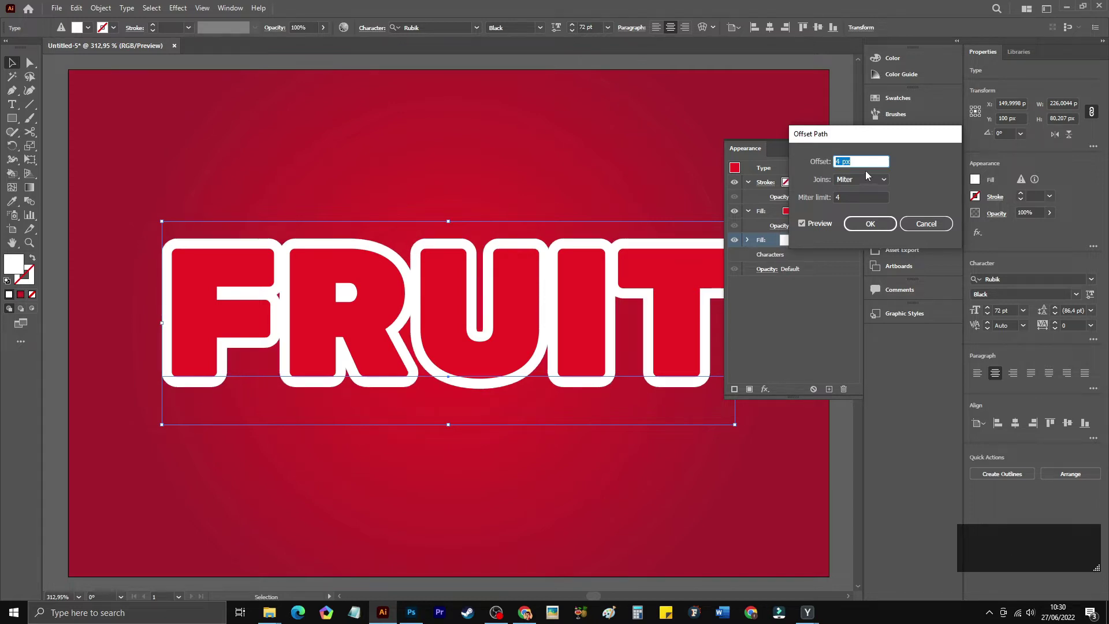
{"action": "key", "text": "Up"}
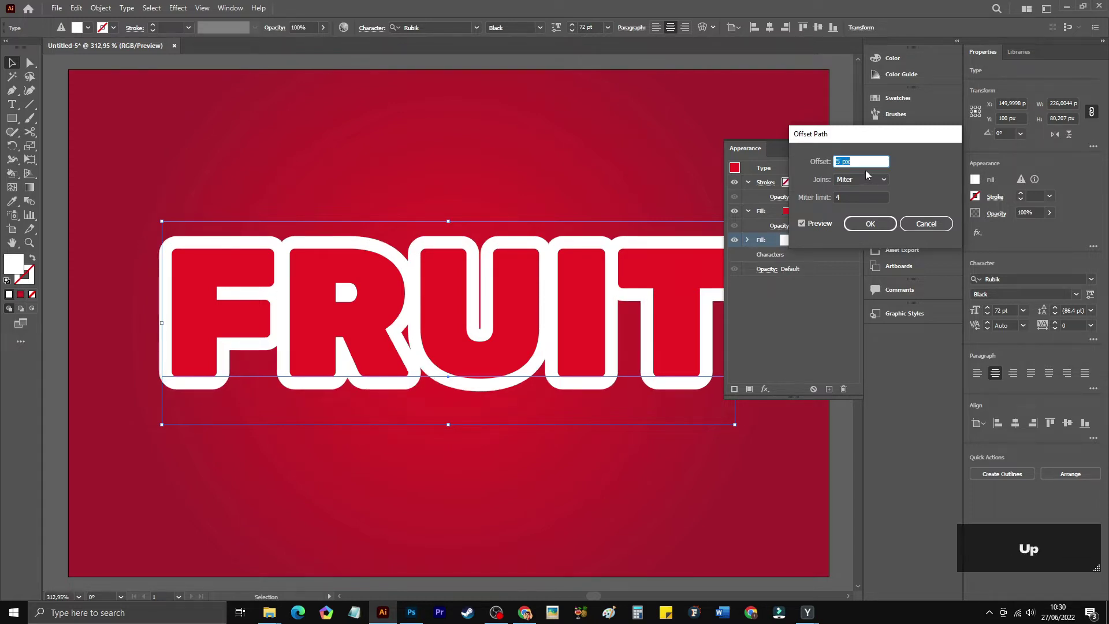
{"action": "left_click", "coordinate": [868, 225]}
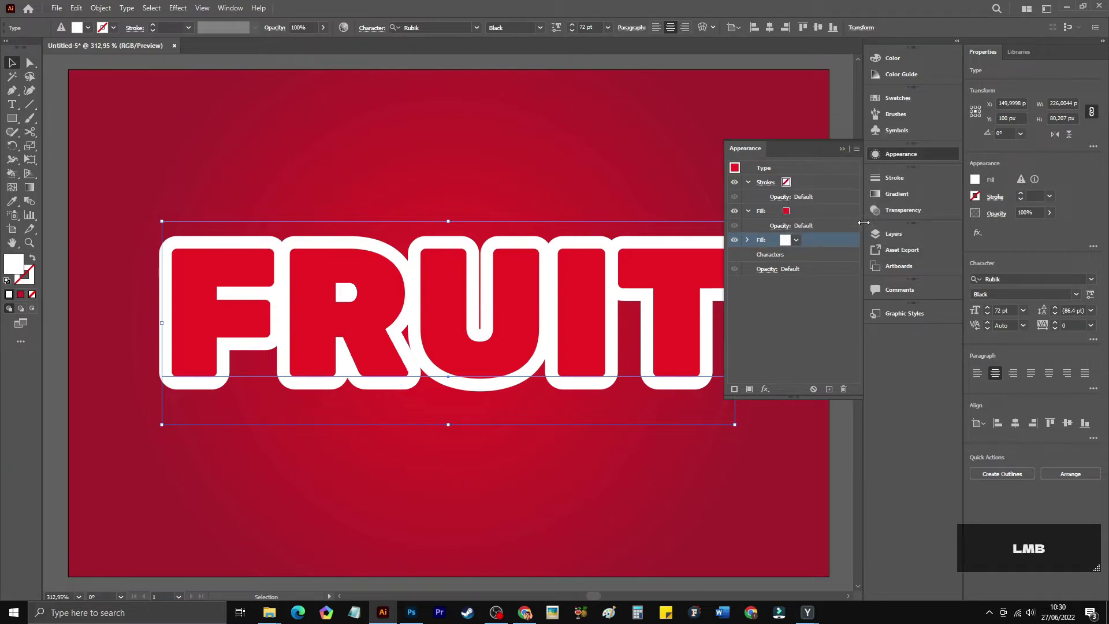
Duplicate the text's white fill and colour the lower copy CMYK Green.
{"action": "left_click", "coordinate": [816, 240]}
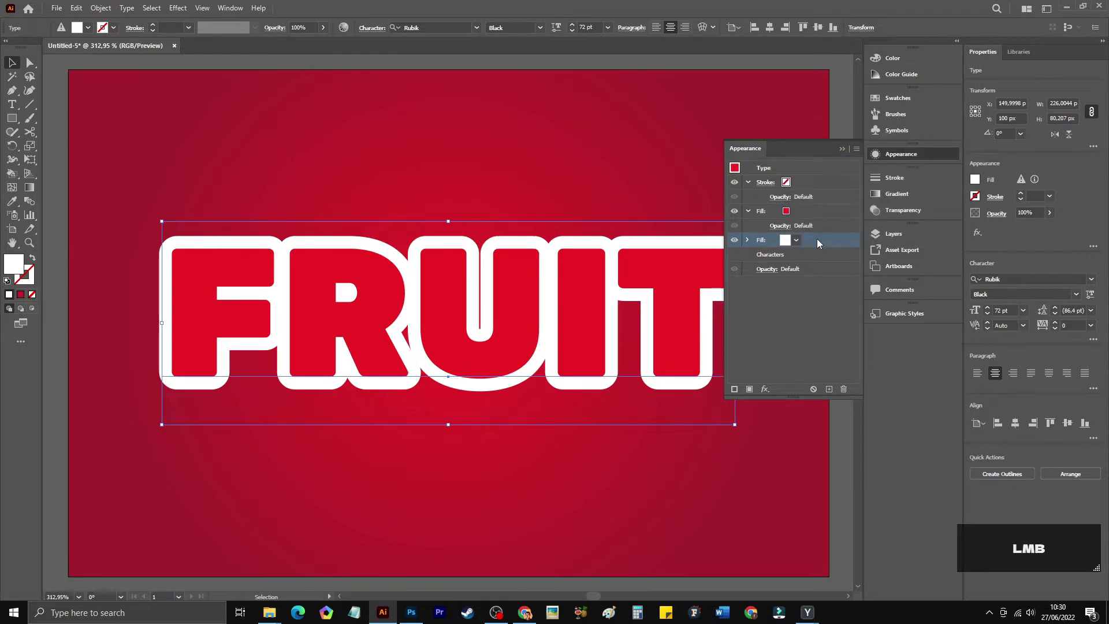
{"action": "left_click", "coordinate": [748, 212]}
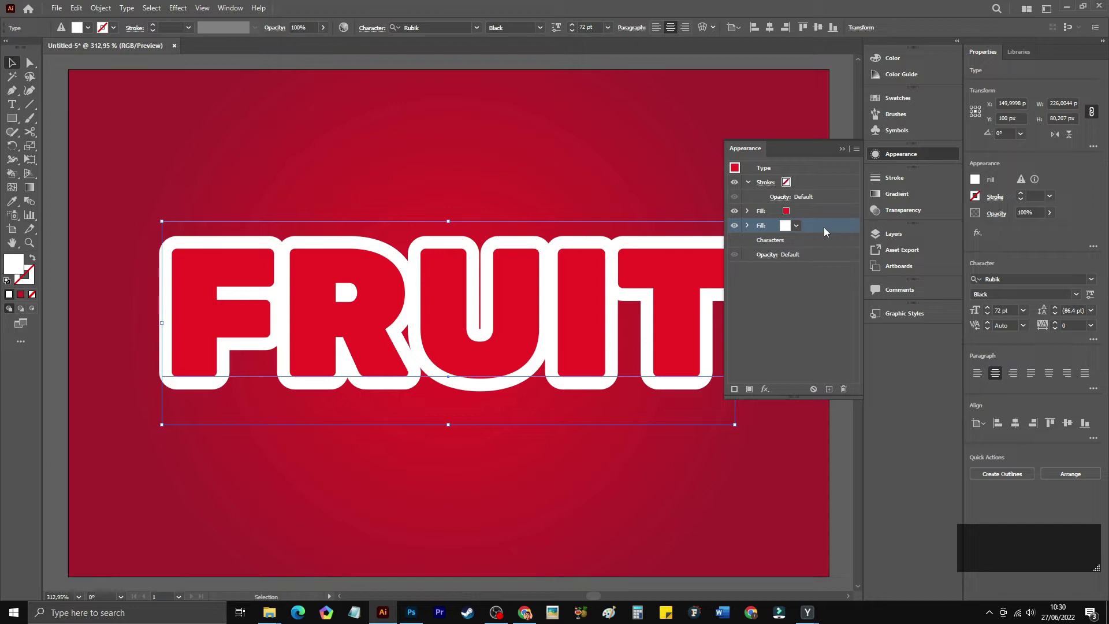
{"action": "left_click", "coordinate": [826, 226]}
{"action": "left_click", "coordinate": [828, 389]}
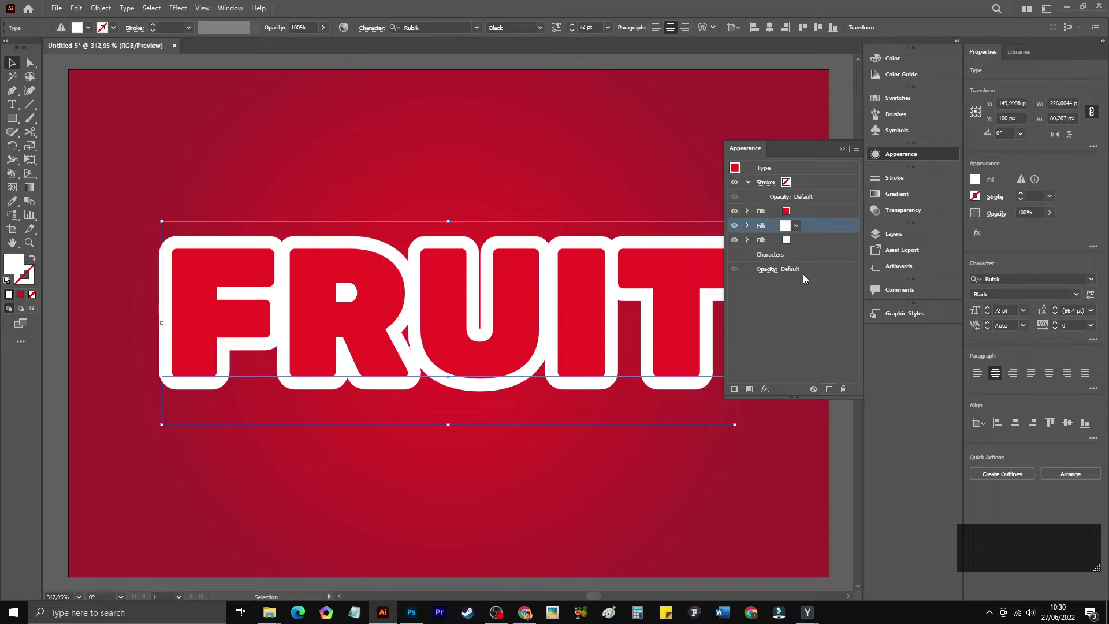
{"action": "left_click", "coordinate": [796, 240]}
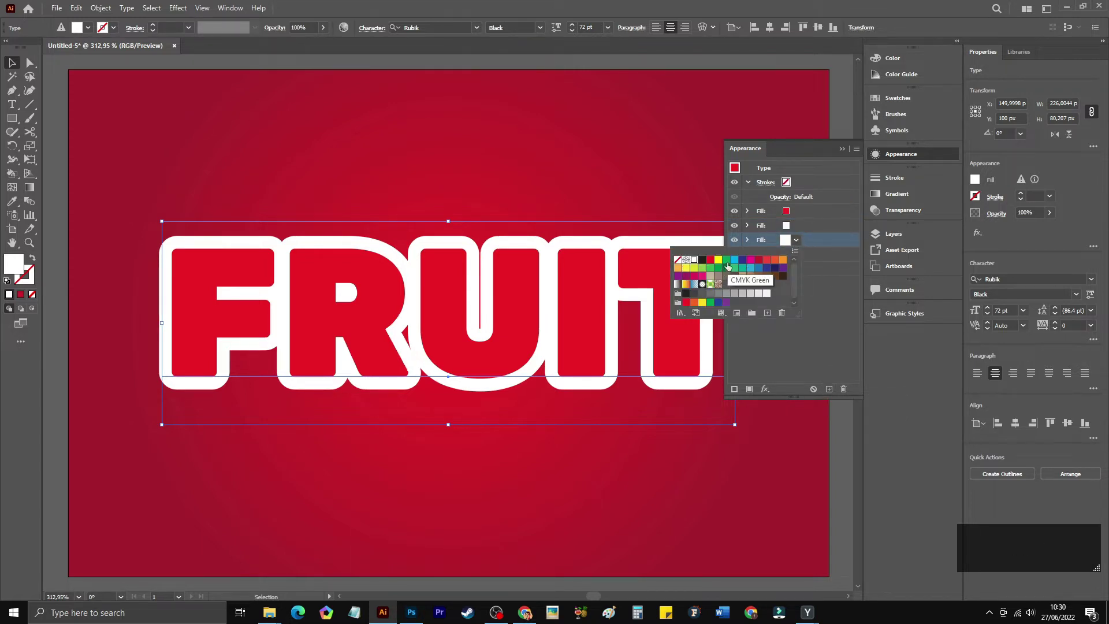
{"action": "left_click", "coordinate": [727, 263]}
{"action": "left_click", "coordinate": [822, 242]}
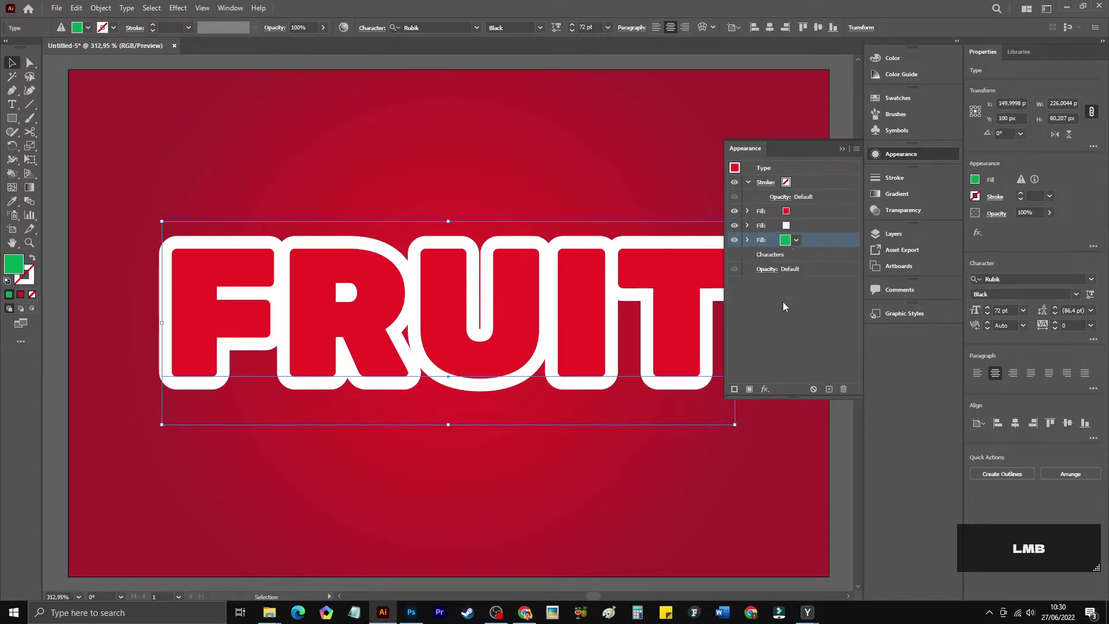
Add a Transform effect to the green fill with 99,8% horizontal scale and a 0,5 px vertical move.
{"action": "left_click", "coordinate": [764, 390]}
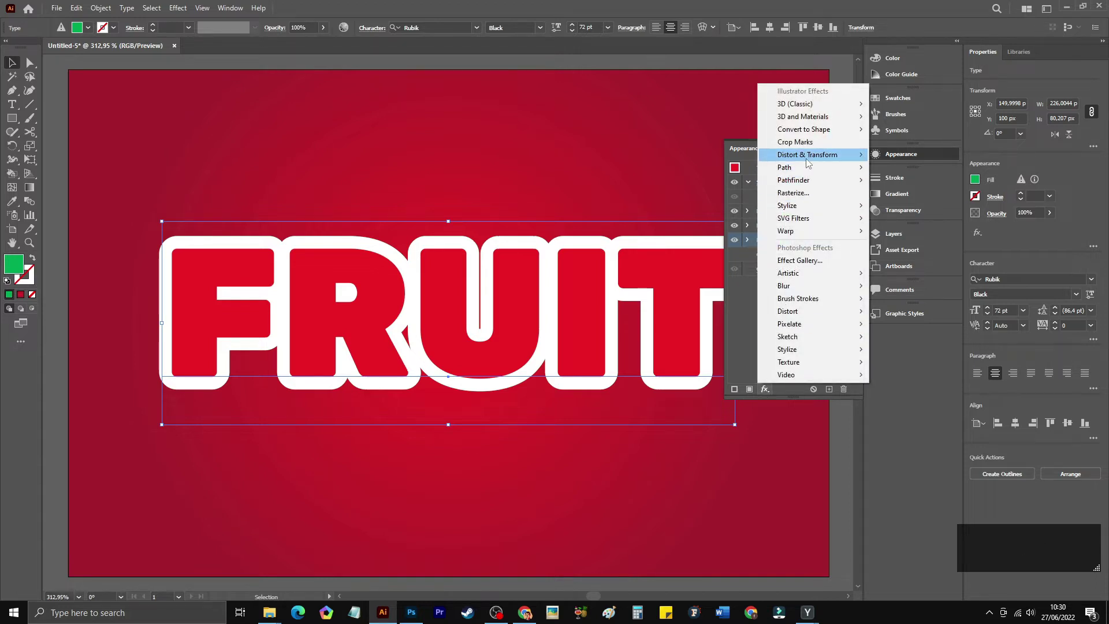
{"action": "mouse_move", "coordinate": [860, 155]}
{"action": "left_click", "coordinate": [903, 193]}
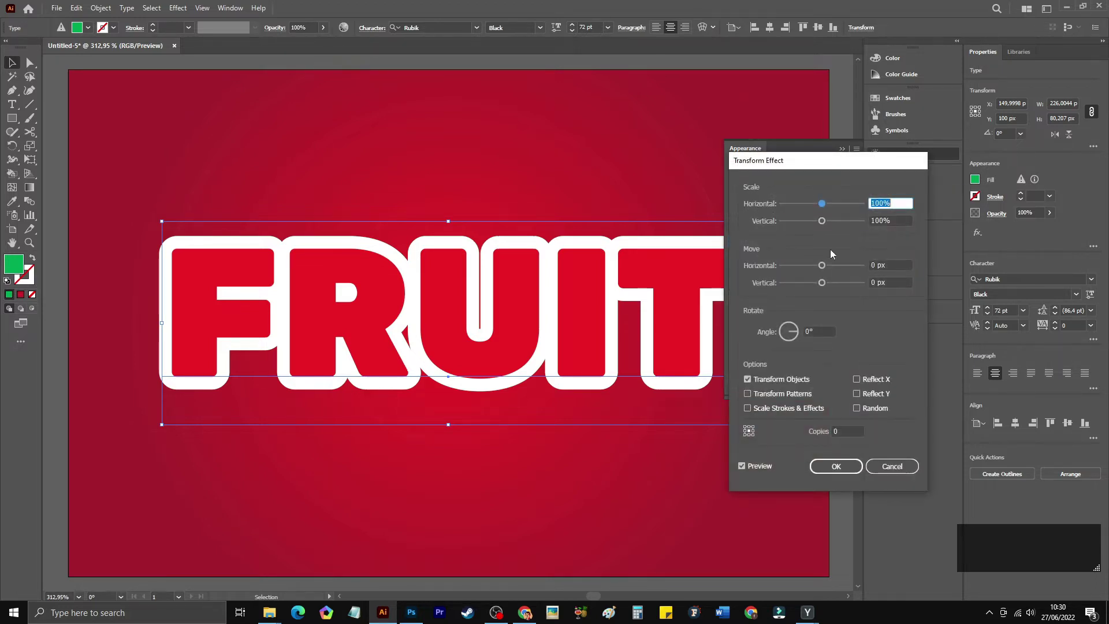
{"action": "type", "text": "99,8"}
{"action": "left_click_drag", "start_coordinate": [891, 282], "coordinate": [874, 282]}
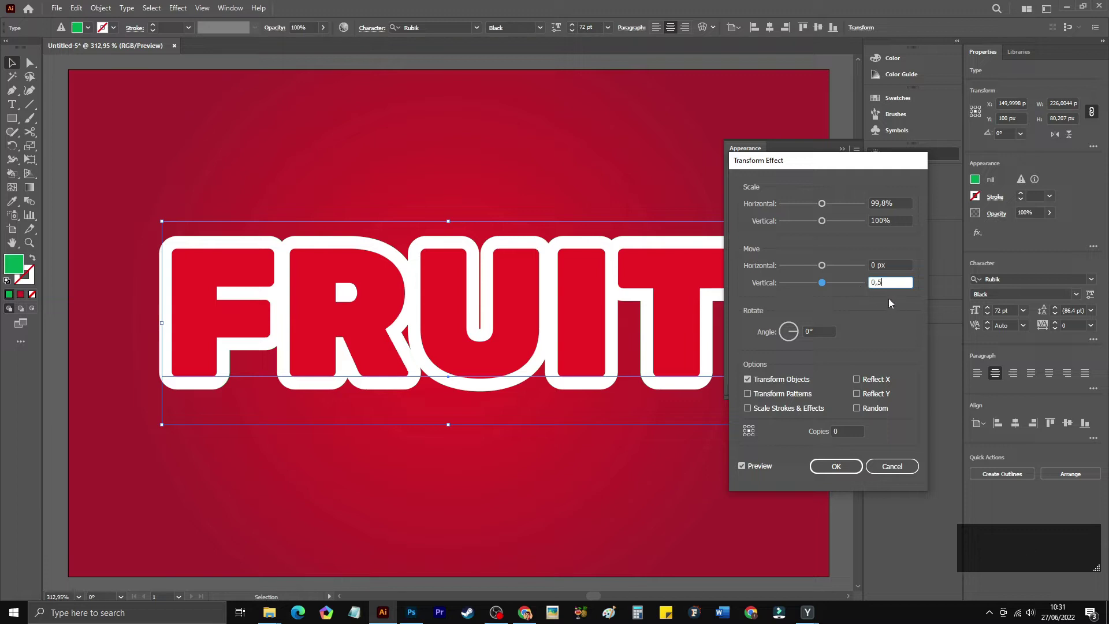
Set the green fill's Transform effect to 10 copies and apply it.
{"action": "left_click", "coordinate": [832, 431]}
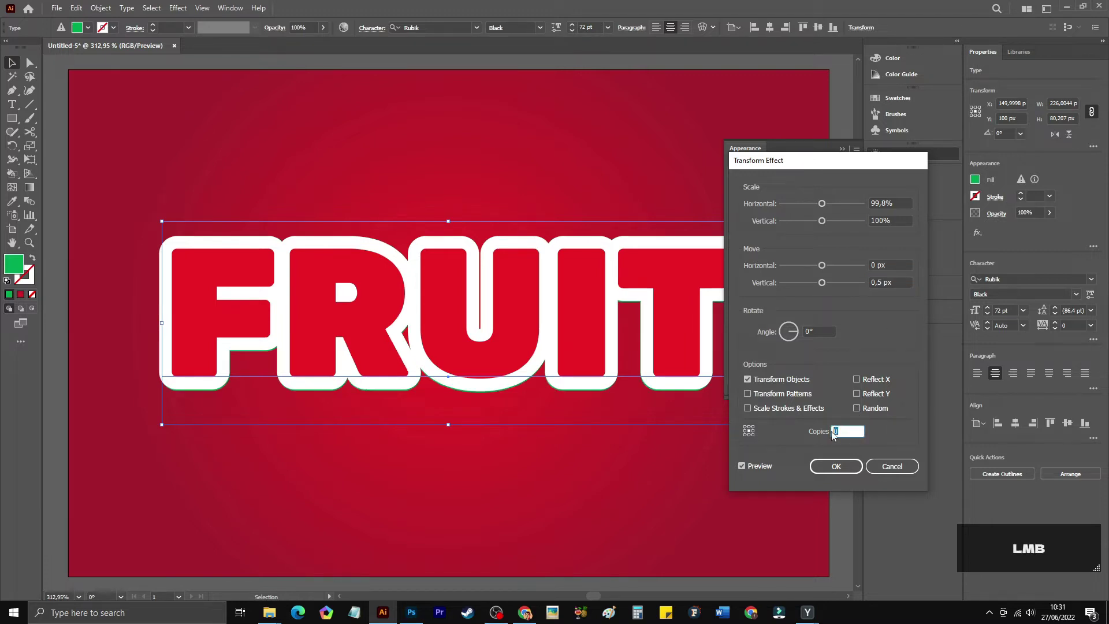
{"action": "key", "text": "Up"}
{"action": "key", "text": "Up"}
{"action": "key", "text": "Up"}
{"action": "key", "text": "Up"}
{"action": "key", "text": "Up"}
{"action": "key", "text": "Up"}
{"action": "key", "text": "Up"}
{"action": "key", "text": "Up"}
{"action": "key", "text": "Up"}
{"action": "key", "text": "Up"}
{"action": "key", "text": "Up"}
{"action": "key", "text": "Up"}
{"action": "key", "text": "Up"}
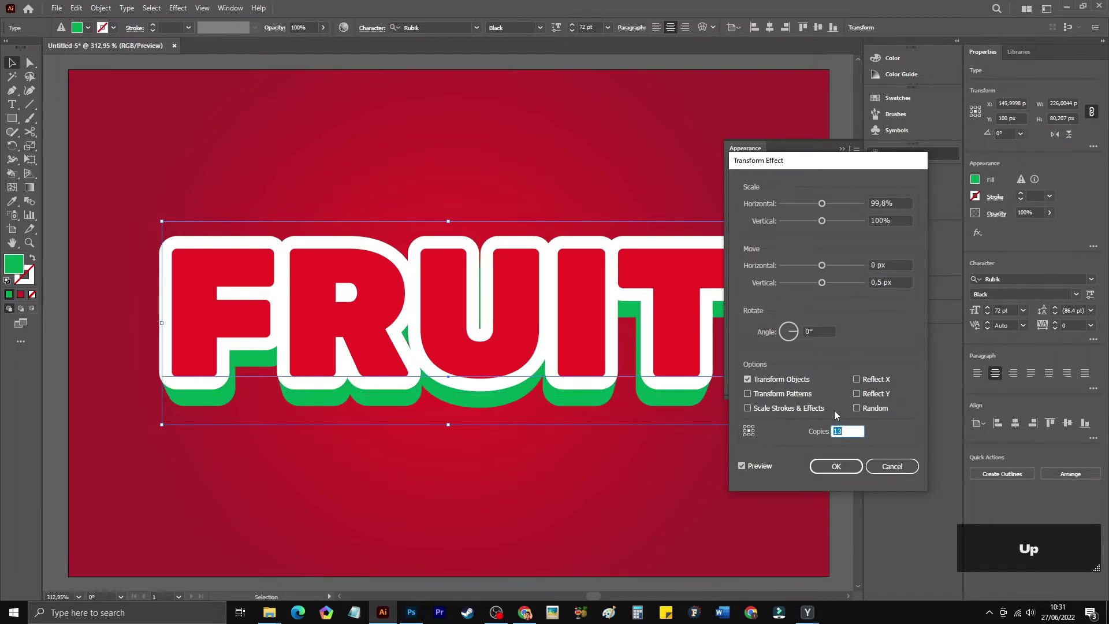
{"action": "key", "text": "Down"}
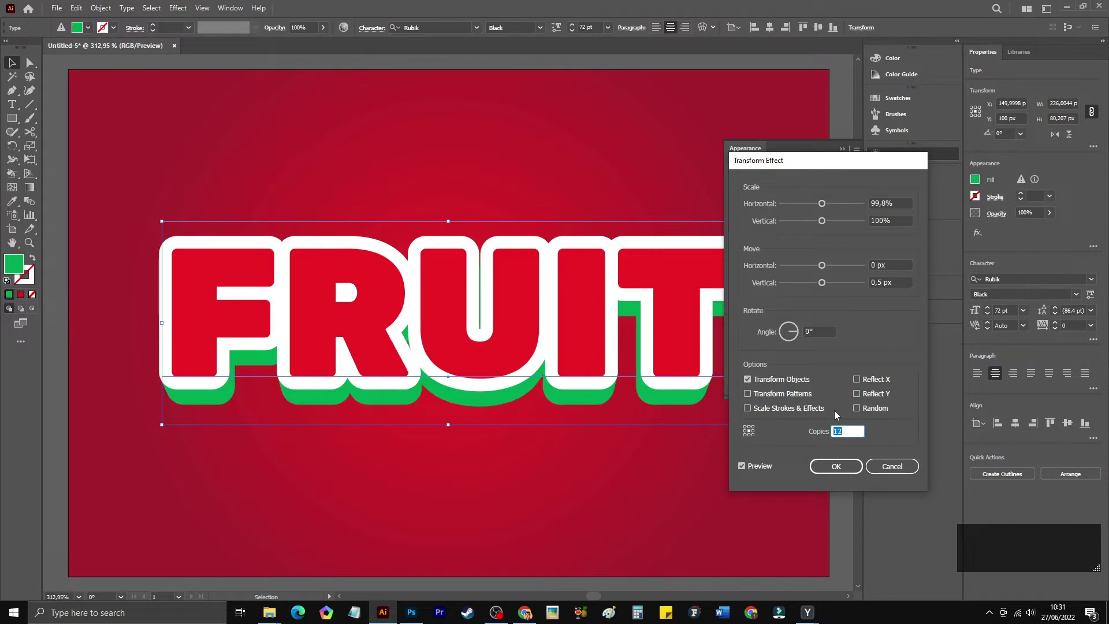
{"action": "key", "text": "Down"}
{"action": "key", "text": "Up"}
{"action": "key", "text": "Up"}
{"action": "key", "text": "Up"}
{"action": "key", "text": "Up"}
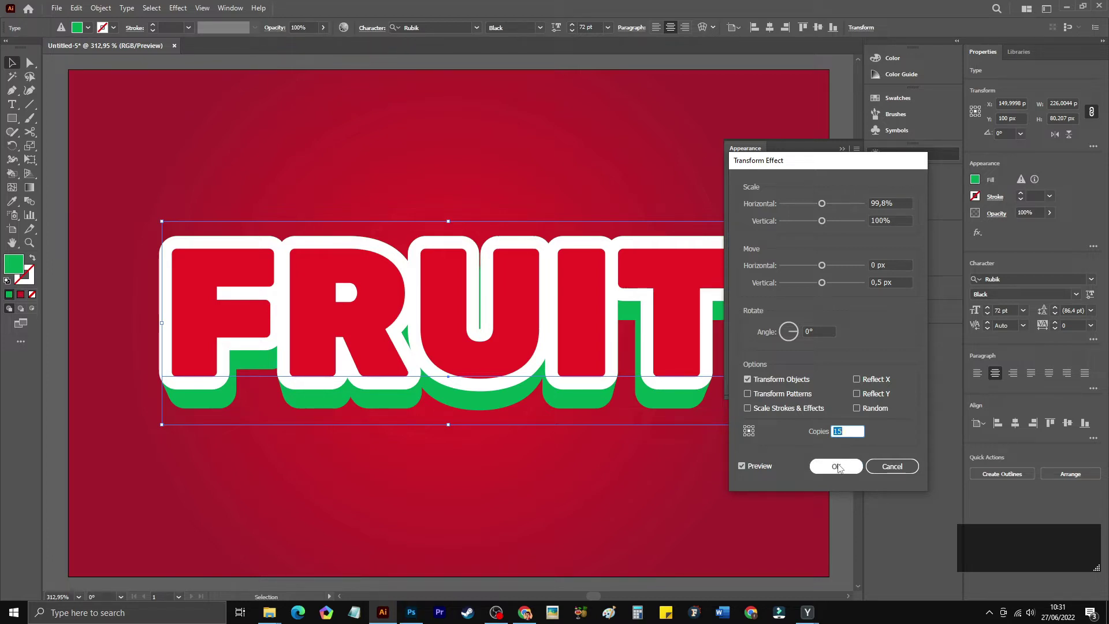
{"action": "type", "text": "10"}
{"action": "left_click", "coordinate": [835, 466]}
{"action": "left_click_drag", "start_coordinate": [844, 432], "coordinate": [825, 432]}
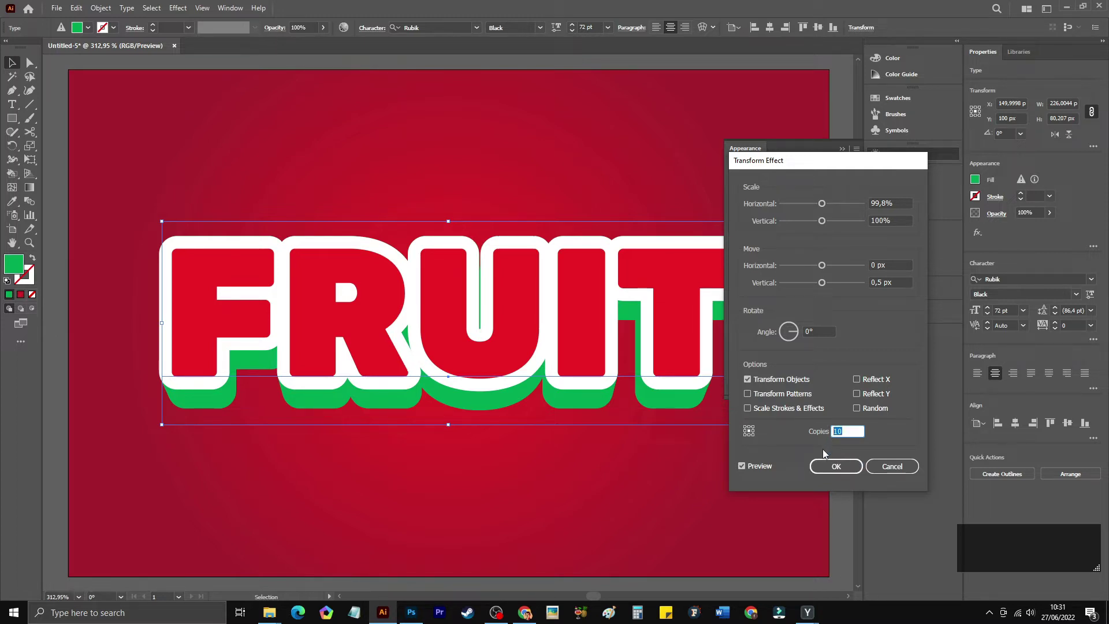
{"action": "left_click", "coordinate": [842, 469]}
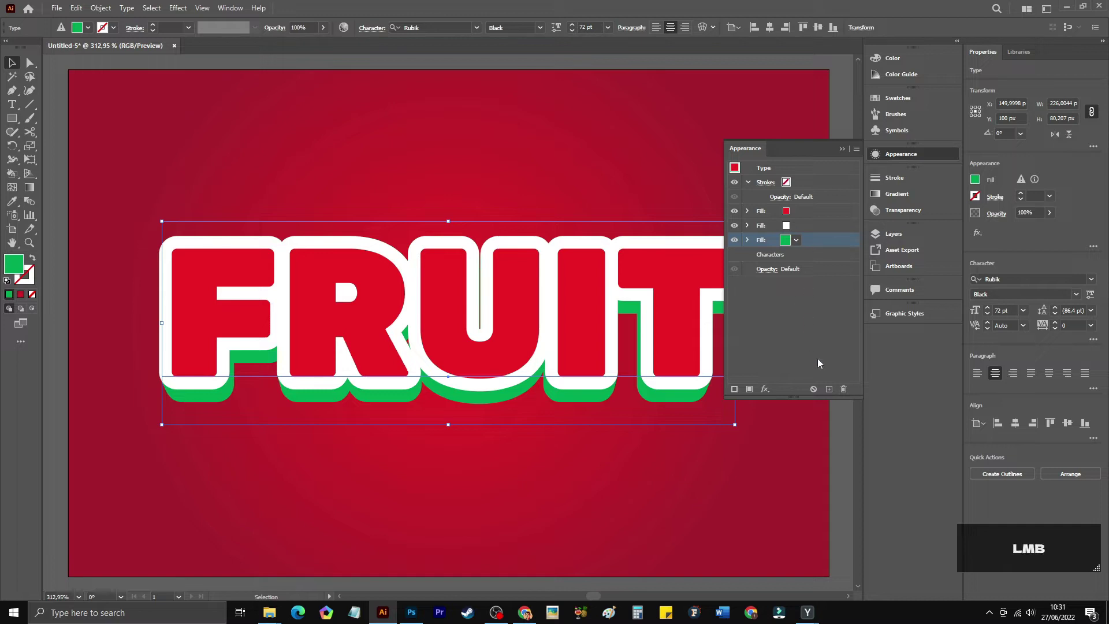
Duplicate the text's green fill and colour the lower copy near-black.
{"action": "left_click", "coordinate": [829, 389]}
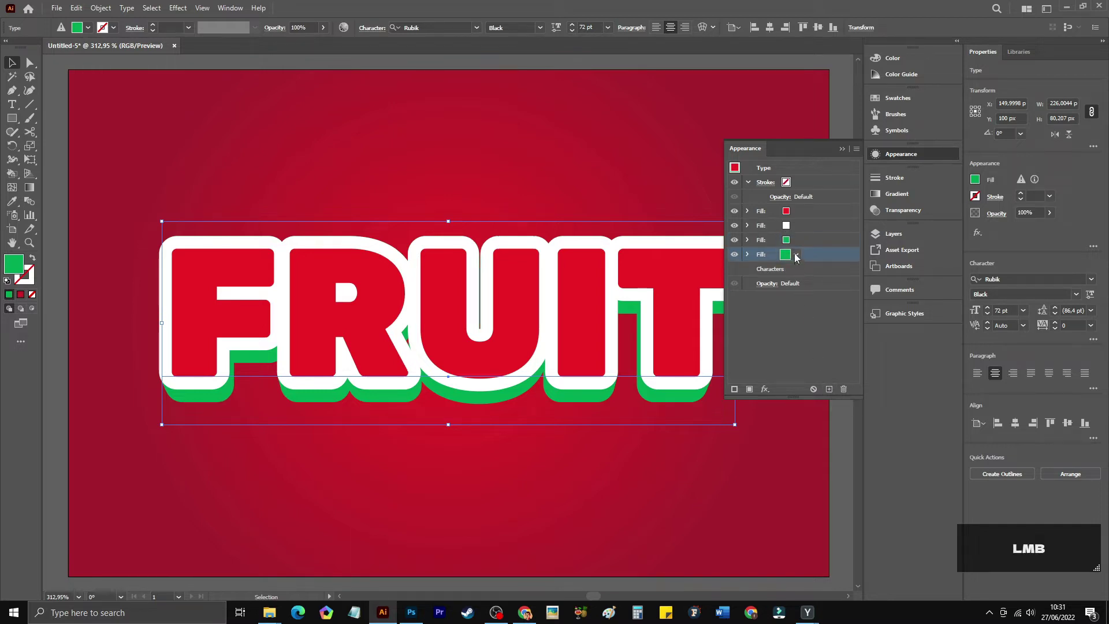
{"action": "left_click", "coordinate": [795, 254]}
{"action": "left_click", "coordinate": [705, 279]}
{"action": "left_click", "coordinate": [815, 260]}
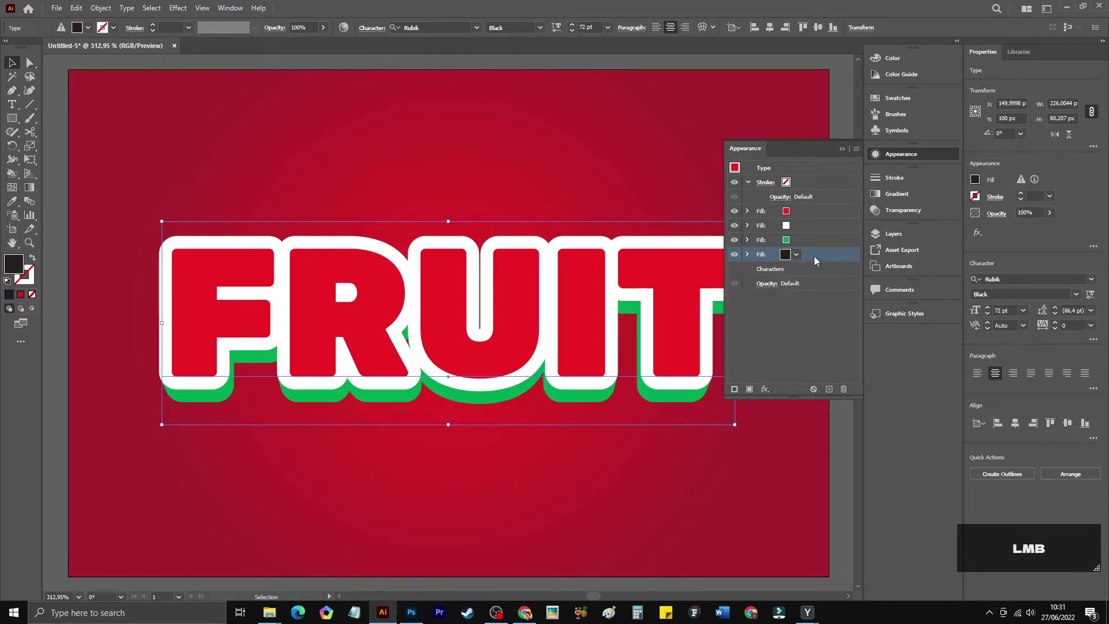
{"action": "left_click", "coordinate": [765, 388]}
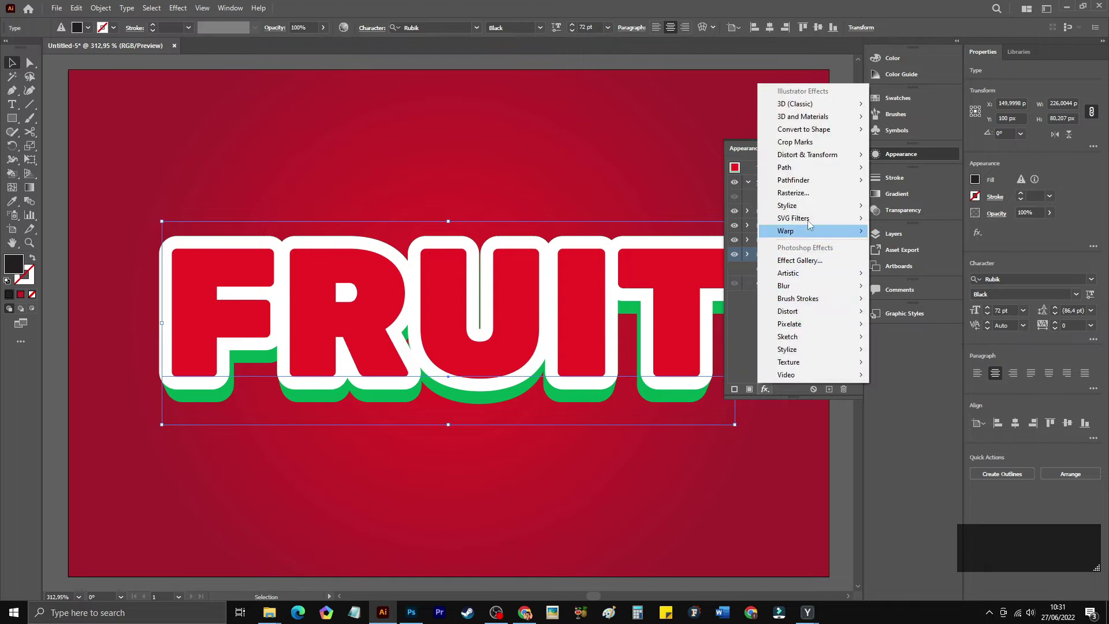
{"action": "mouse_move", "coordinate": [823, 158]}
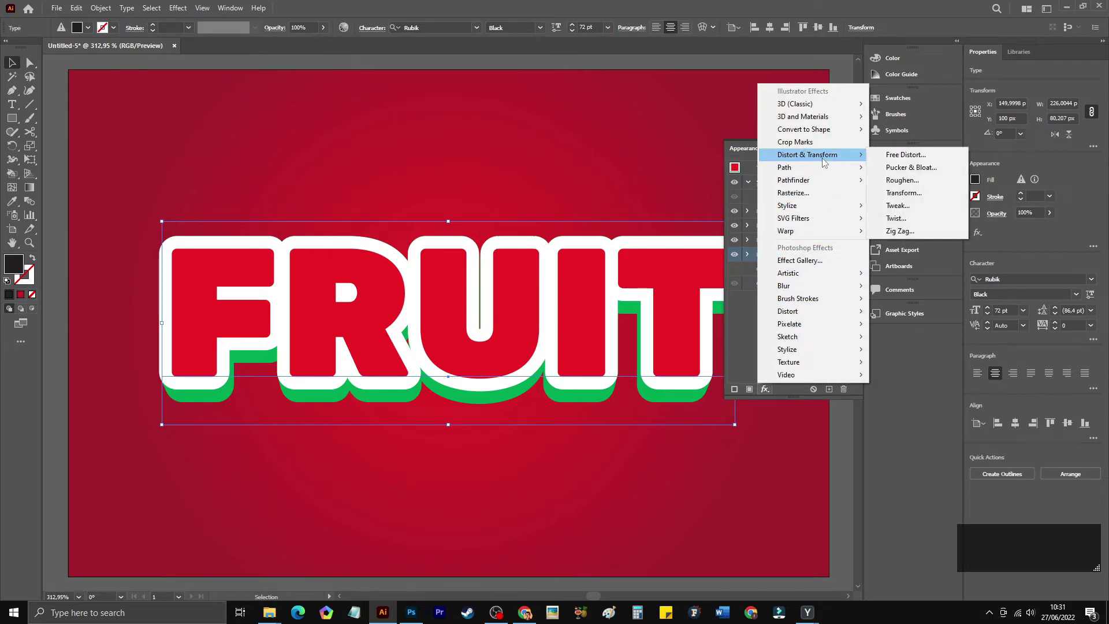
{"action": "left_click", "coordinate": [744, 299]}
Set the number of copies in the near-black fill's existing Transform effect to 15.
{"action": "left_click", "coordinate": [748, 254]}
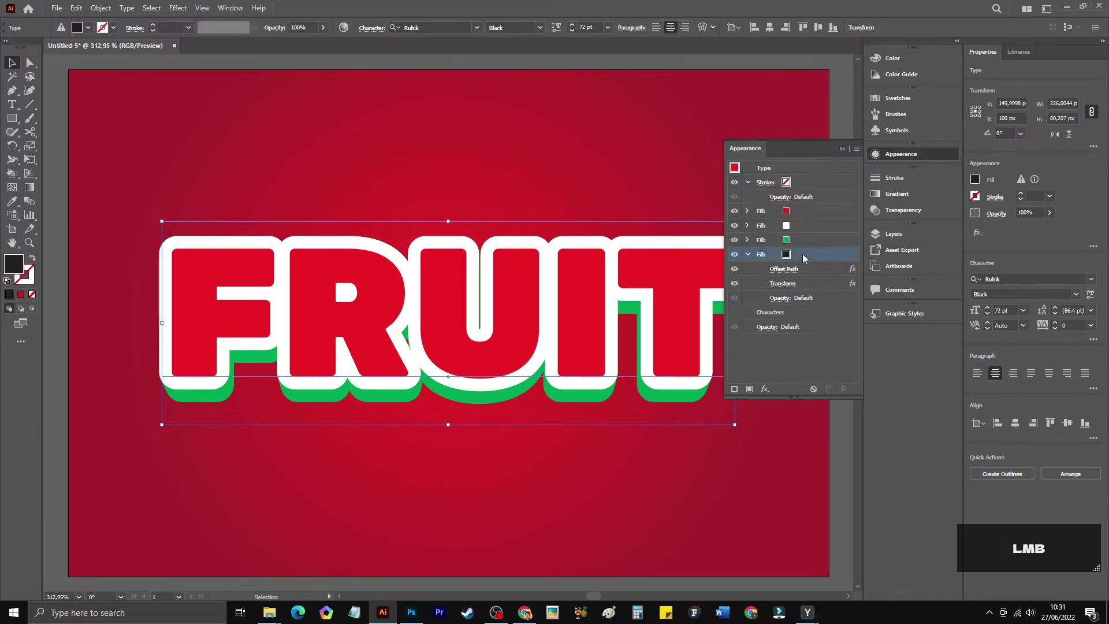
{"action": "left_click", "coordinate": [785, 284]}
{"action": "left_click_drag", "start_coordinate": [847, 432], "coordinate": [835, 429]}
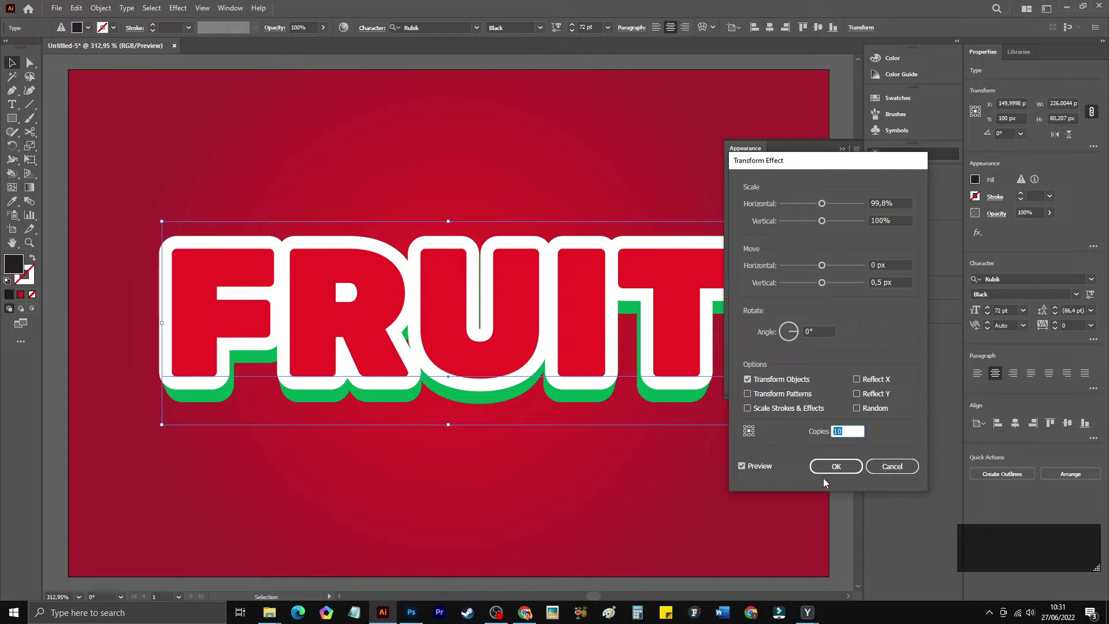
{"action": "type", "text": "15"}
{"action": "left_click", "coordinate": [836, 467]}
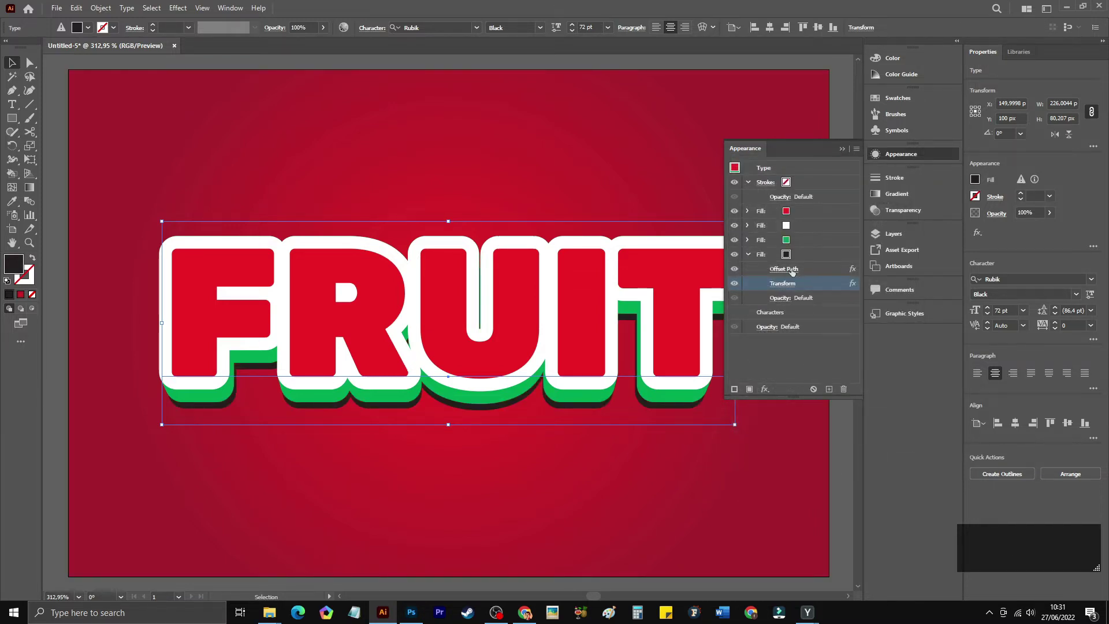
{"action": "left_click", "coordinate": [750, 254]}
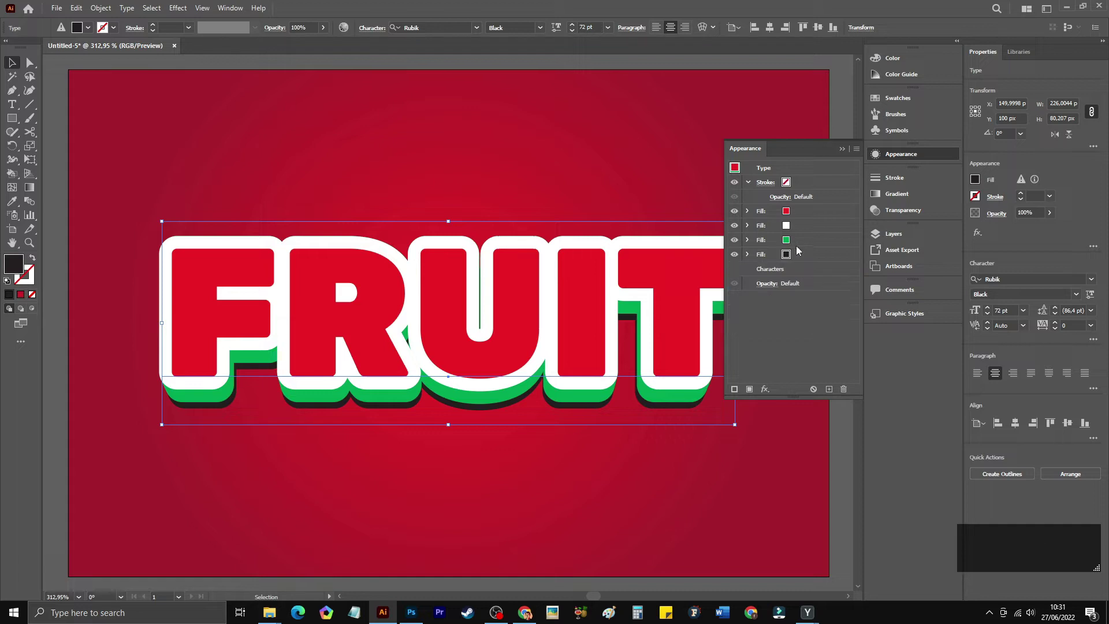
Add an Inner Glow effect to the text's red fill in Multiply mode with the dark red colour AD1A1A.
{"action": "left_click", "coordinate": [808, 210]}
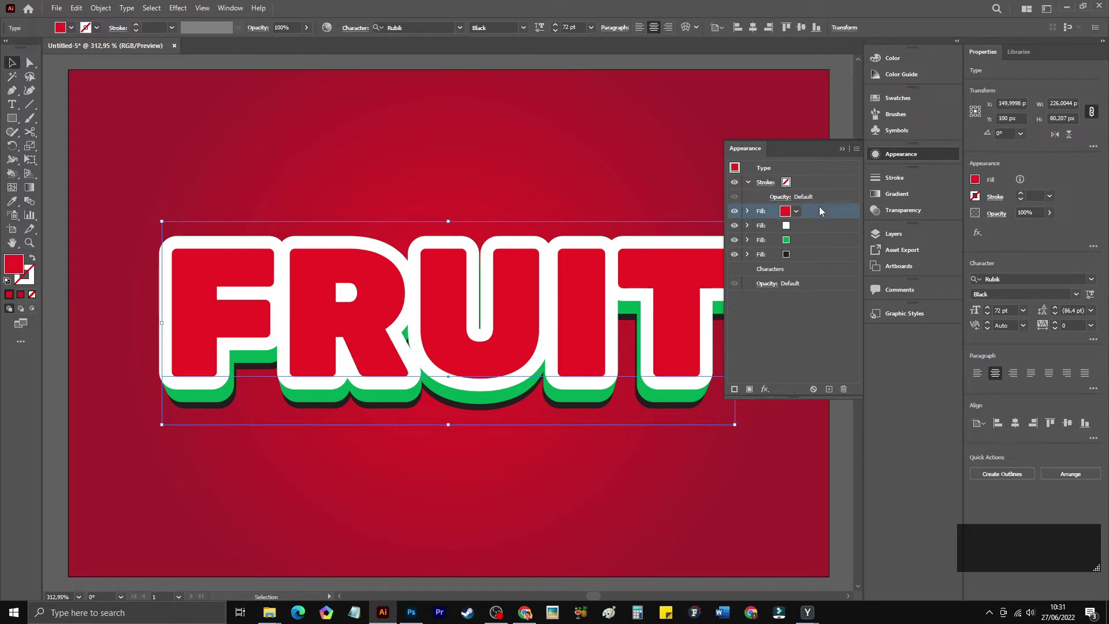
{"action": "left_click", "coordinate": [765, 390]}
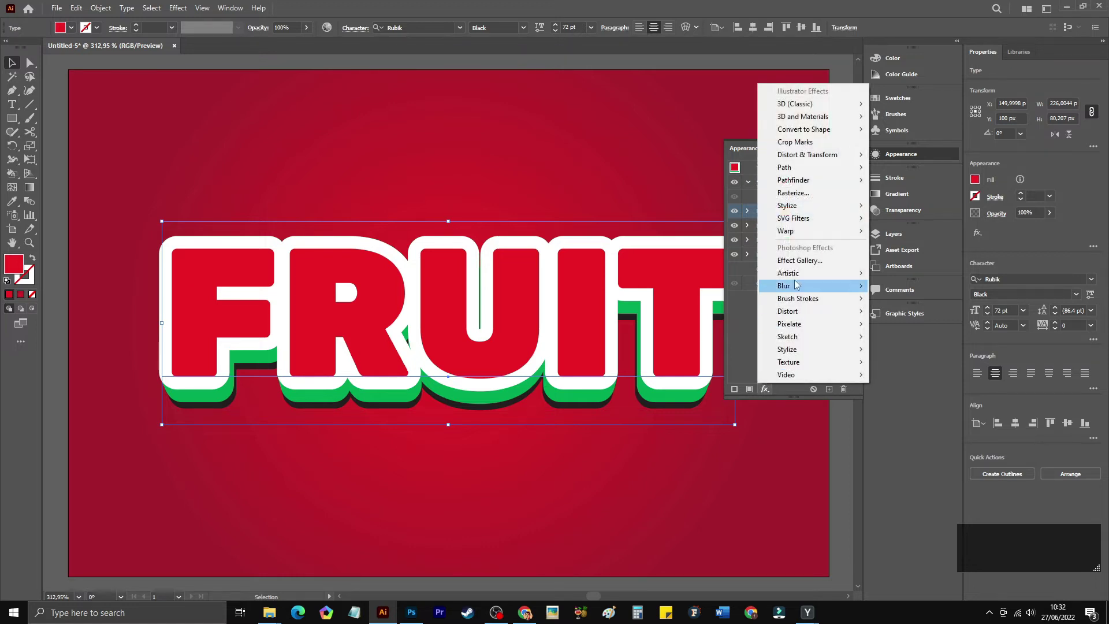
{"action": "mouse_move", "coordinate": [820, 211]}
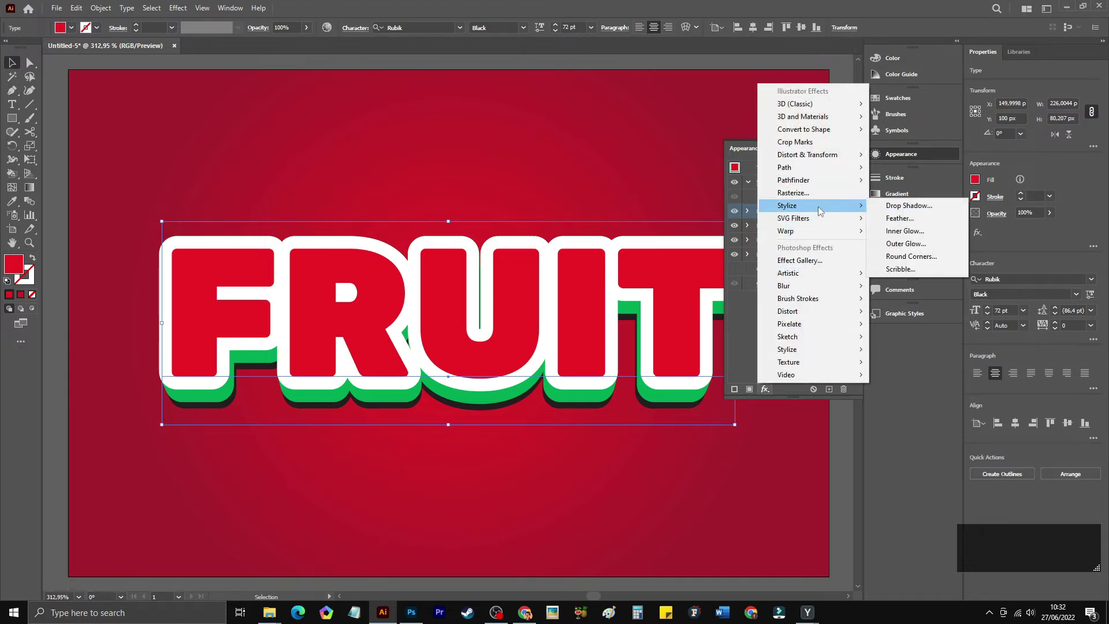
{"action": "left_click", "coordinate": [901, 231]}
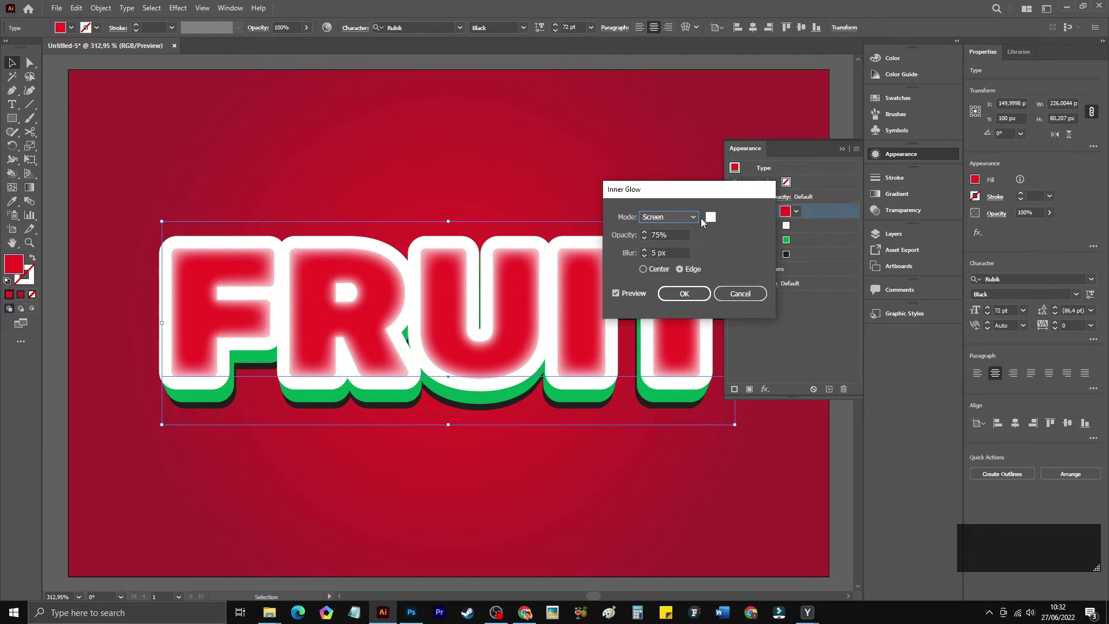
{"action": "left_click", "coordinate": [670, 217]}
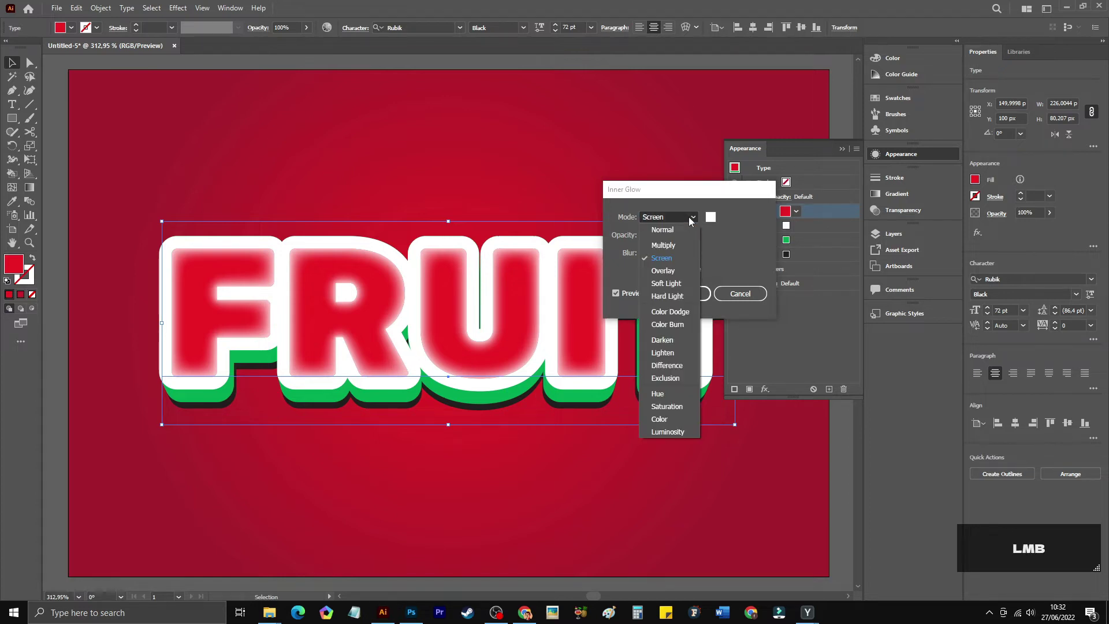
{"action": "left_click", "coordinate": [663, 245]}
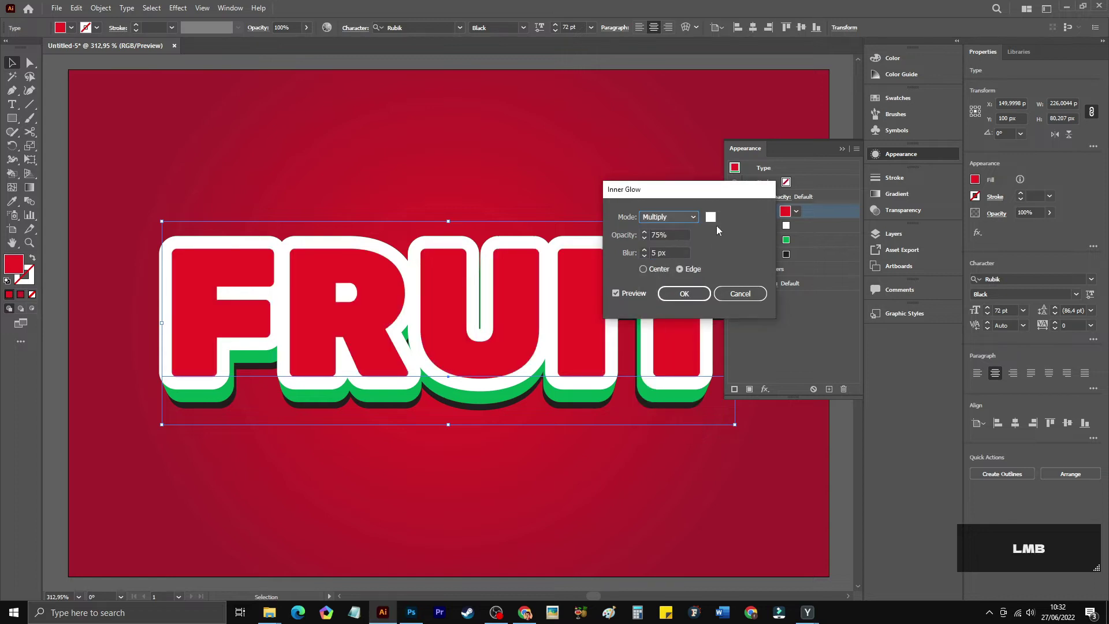
{"action": "left_click", "coordinate": [710, 216]}
{"action": "mouse_move", "coordinate": [695, 287]}
{"action": "left_mouse_down"}
{"action": "mouse_move", "coordinate": [675, 309]}
{"action": "mouse_move", "coordinate": [794, 213]}
{"action": "mouse_move", "coordinate": [806, 188]}
{"action": "mouse_move", "coordinate": [798, 201]}
{"action": "left_mouse_up"}
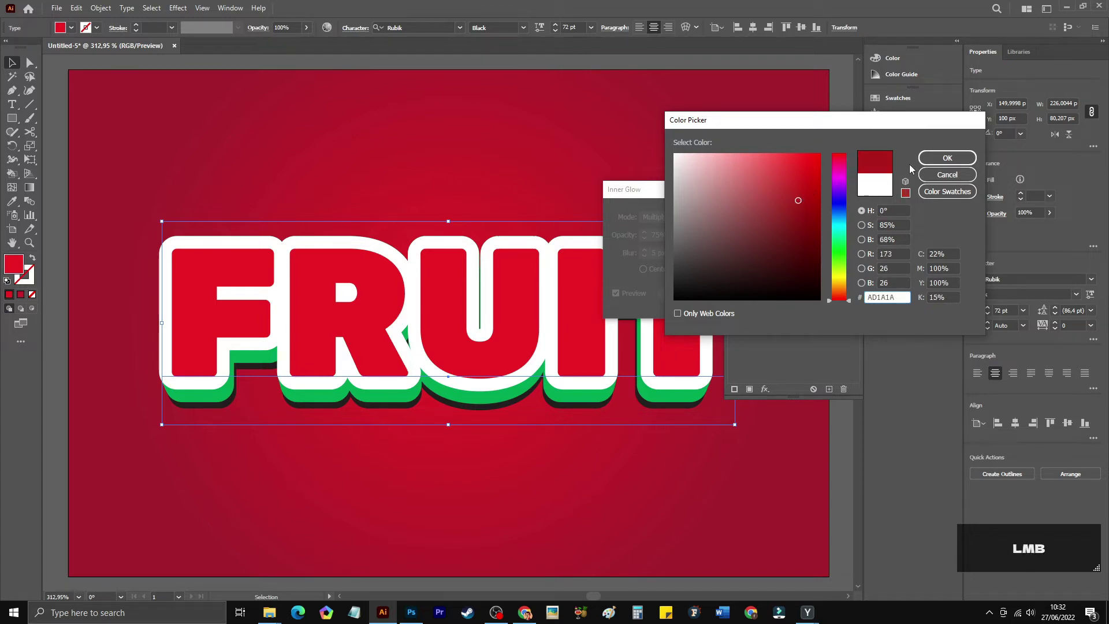
{"action": "left_click", "coordinate": [924, 162]}
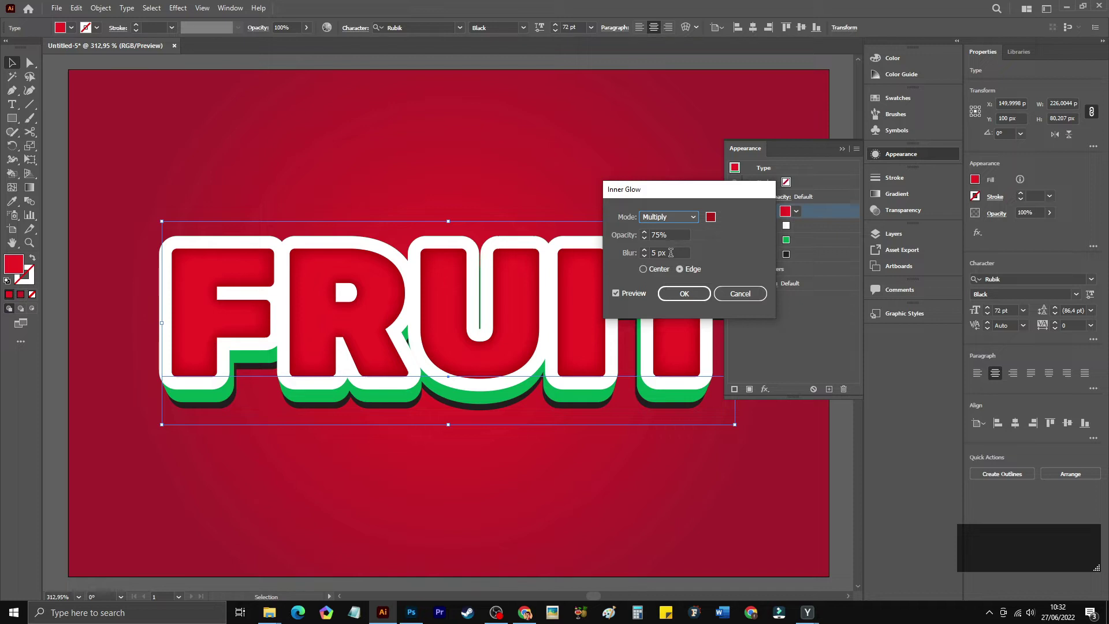
Set the inner glow's blur to 3 px and apply the effect.
{"action": "left_click_drag", "start_coordinate": [672, 252], "coordinate": [652, 253]}
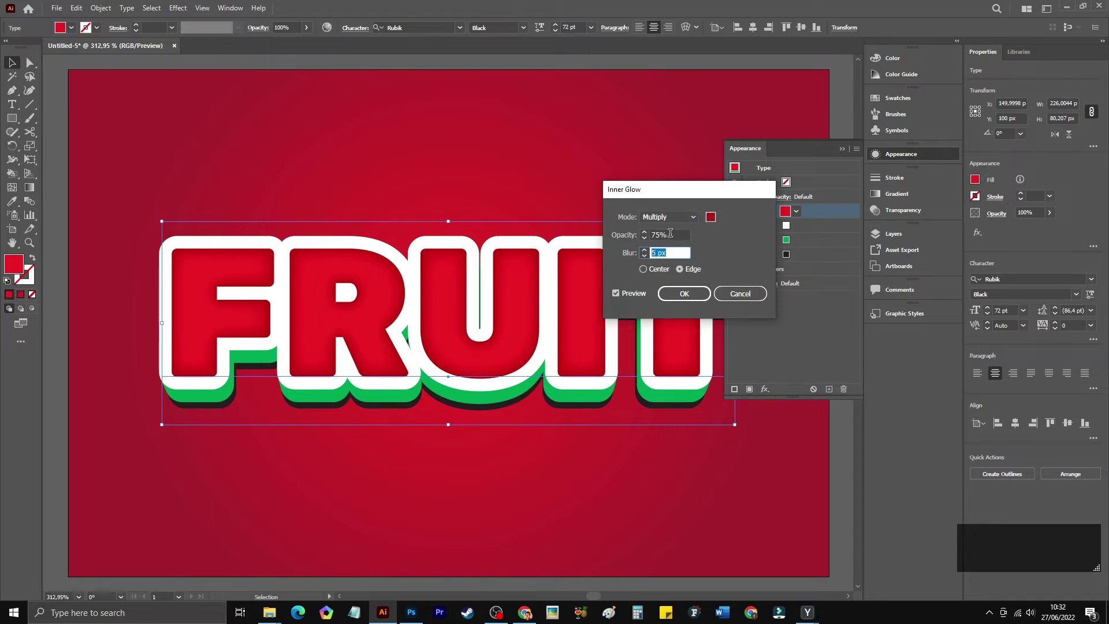
{"action": "key", "text": "Down"}
{"action": "key", "text": "Down"}
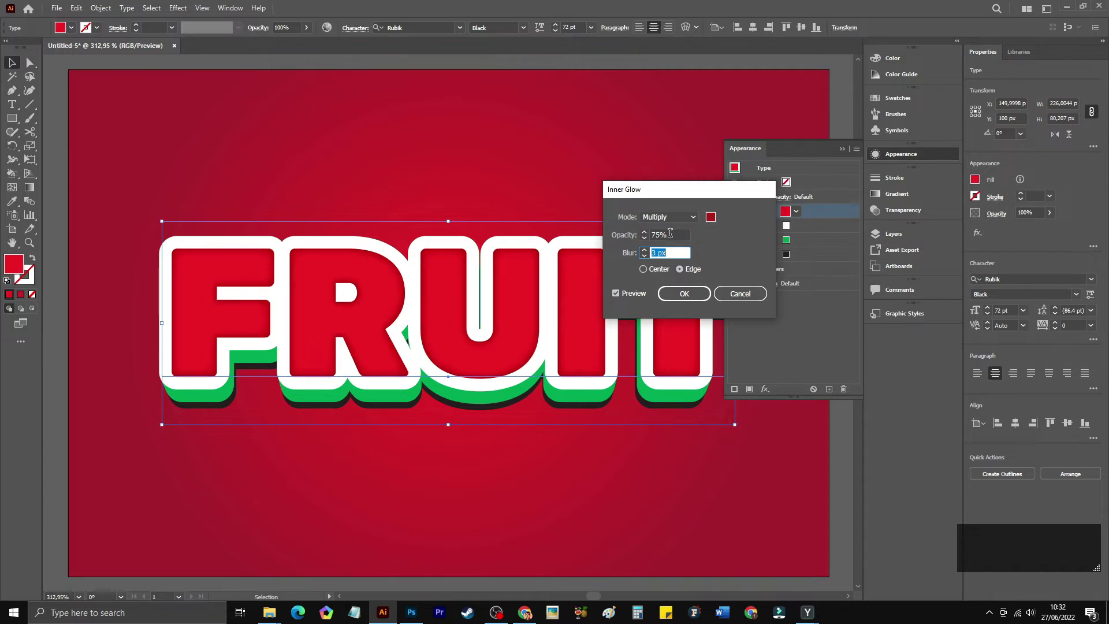
{"action": "left_click", "coordinate": [685, 294]}
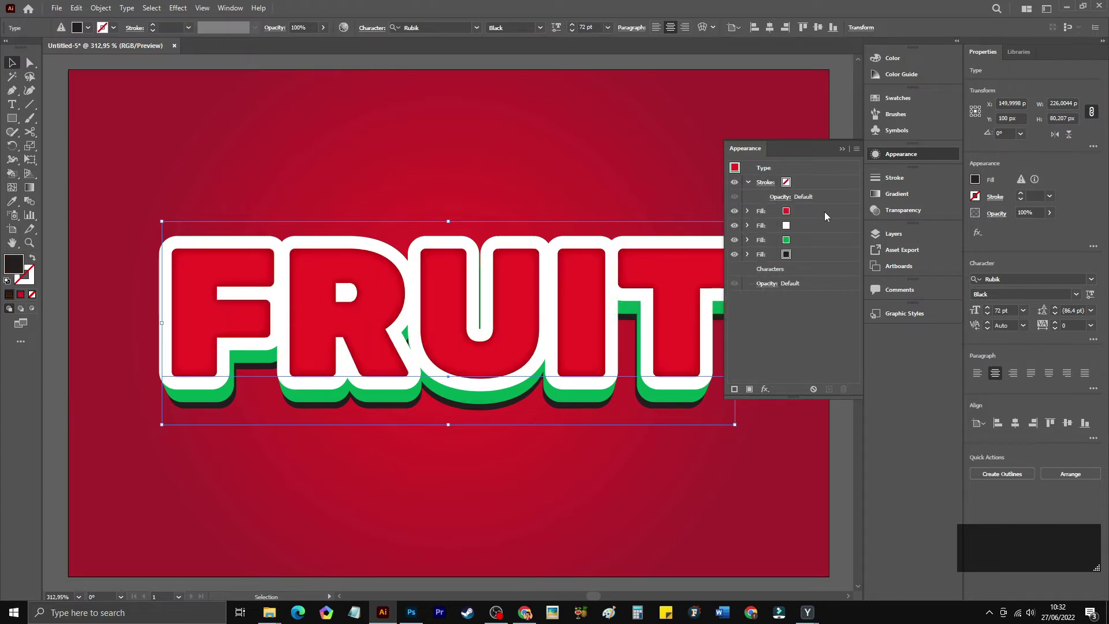
Replace the text's green fill with the White, Black linear gradient at a 90° angle.
{"action": "left_click", "coordinate": [820, 210]}
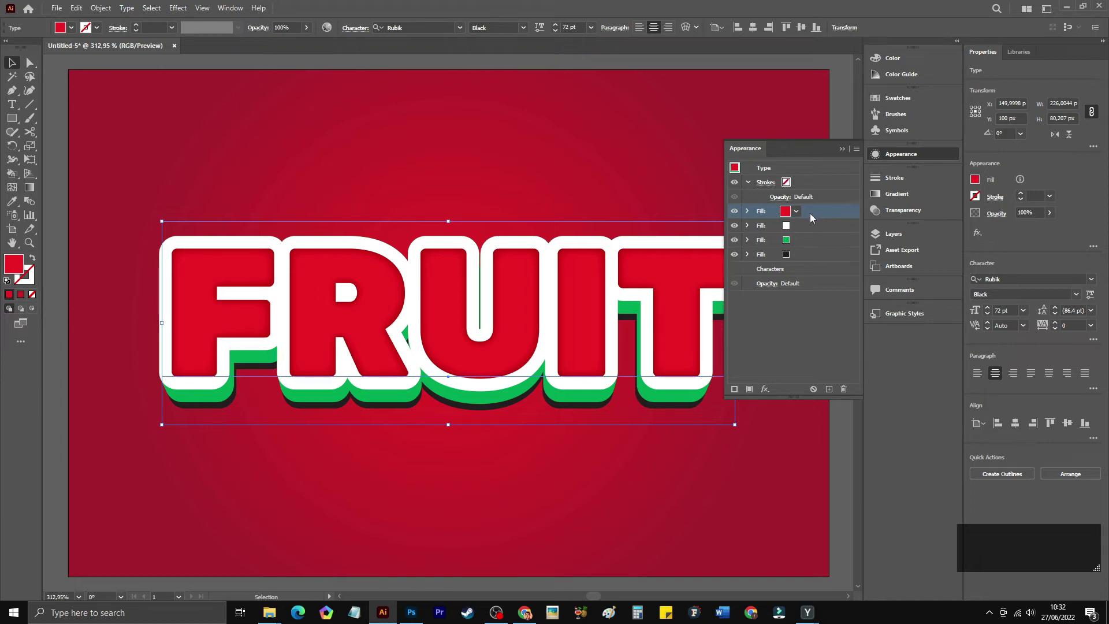
{"action": "left_click", "coordinate": [807, 226]}
{"action": "left_click", "coordinate": [800, 240]}
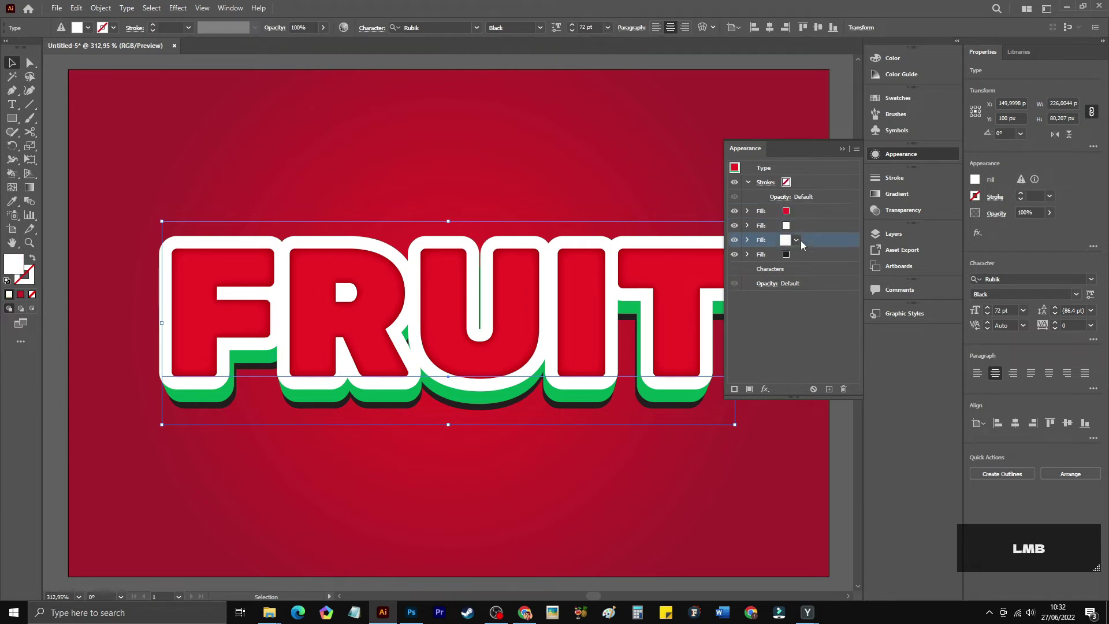
{"action": "left_click", "coordinate": [748, 240]}
{"action": "left_click", "coordinate": [748, 240]}
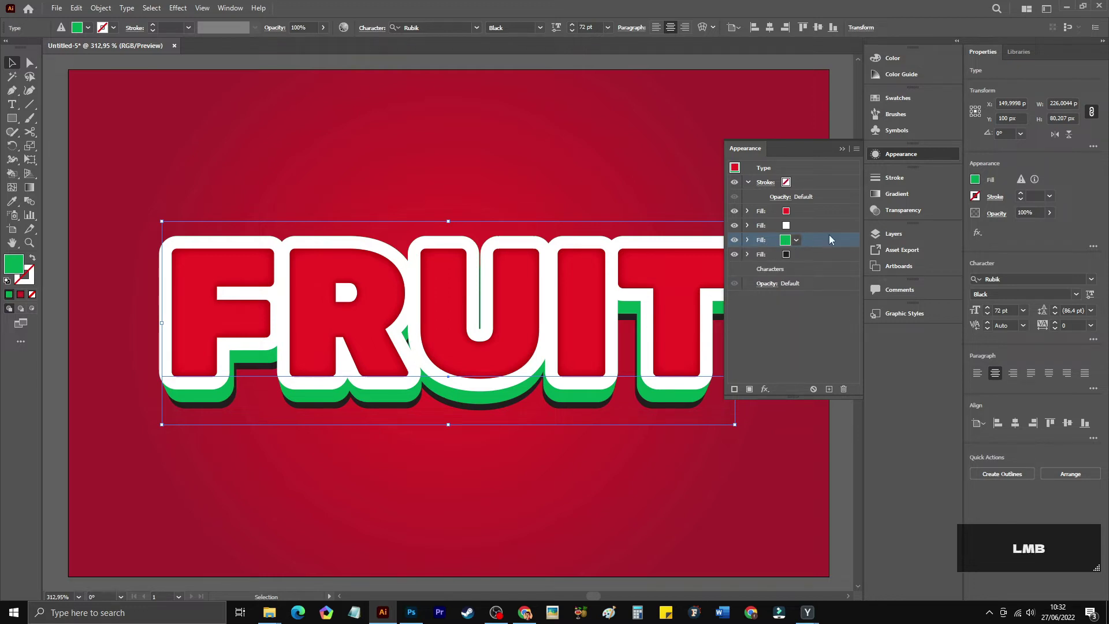
{"action": "left_click", "coordinate": [903, 194]}
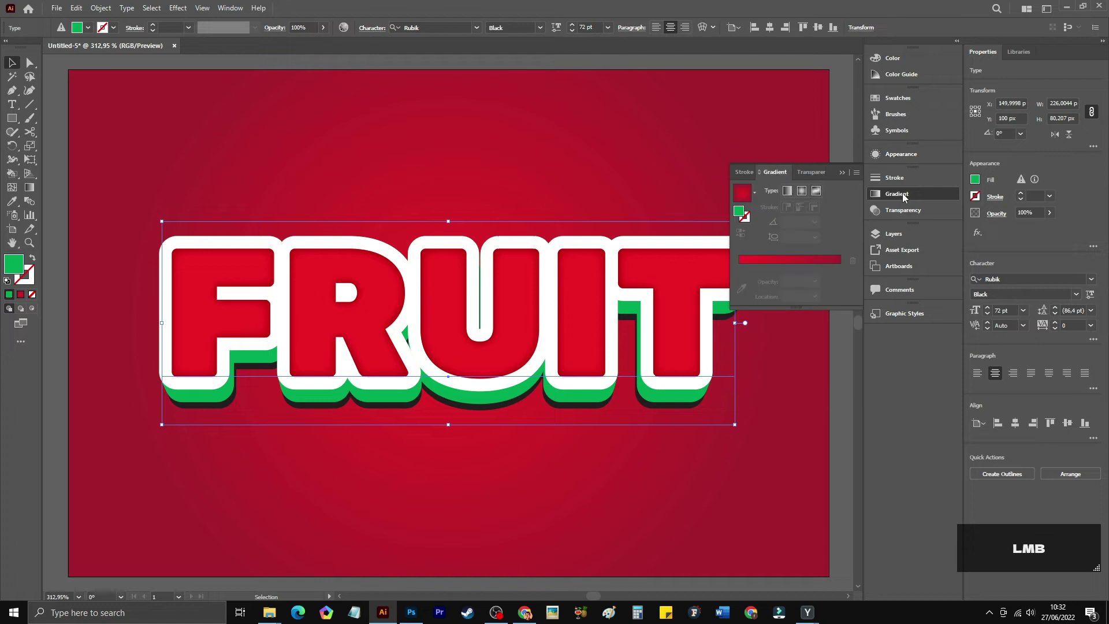
{"action": "left_click", "coordinate": [754, 194]}
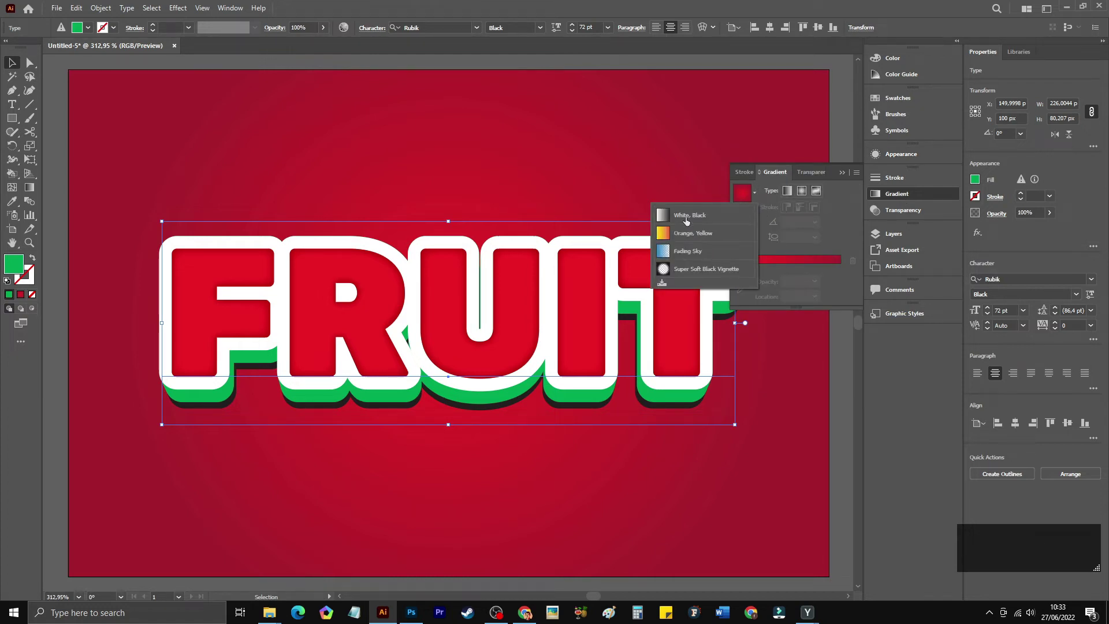
{"action": "left_click", "coordinate": [689, 215]}
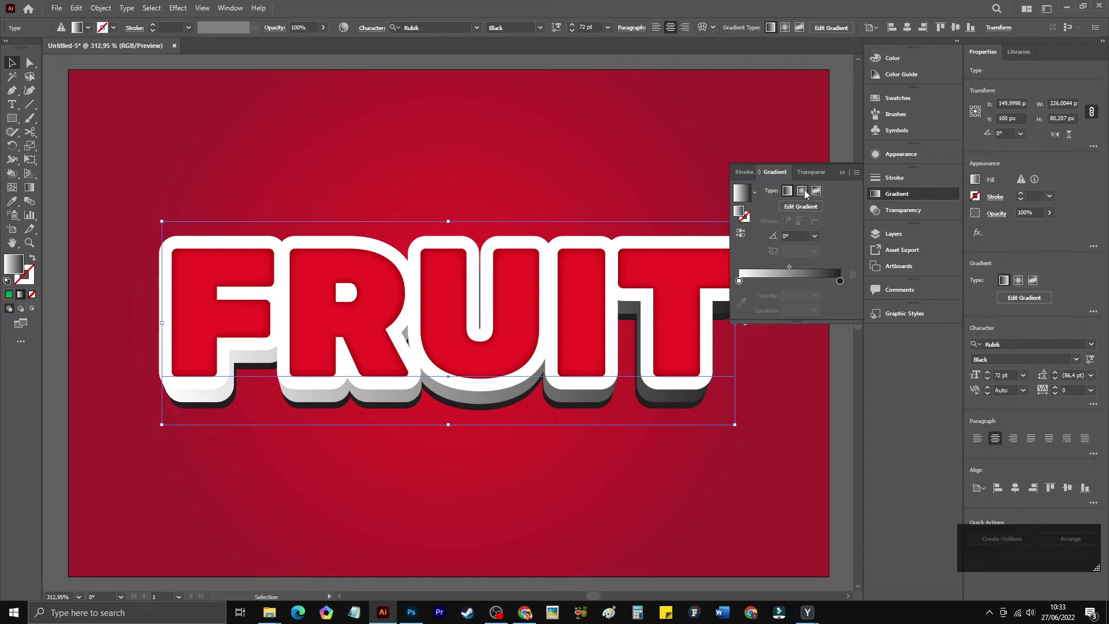
{"action": "left_click", "coordinate": [814, 236]}
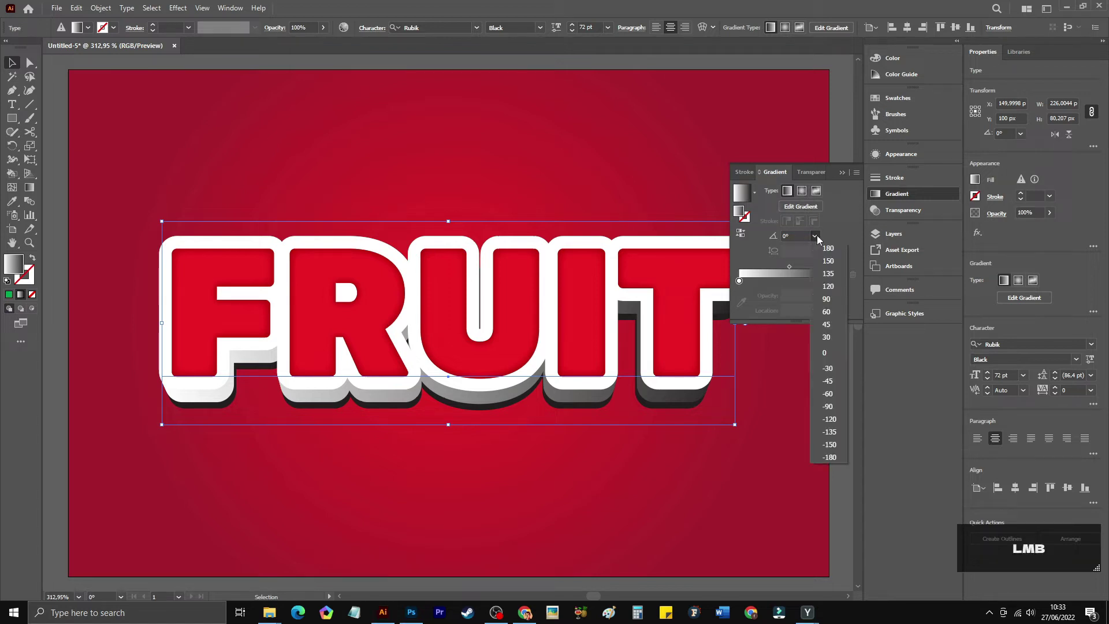
{"action": "left_click", "coordinate": [832, 300]}
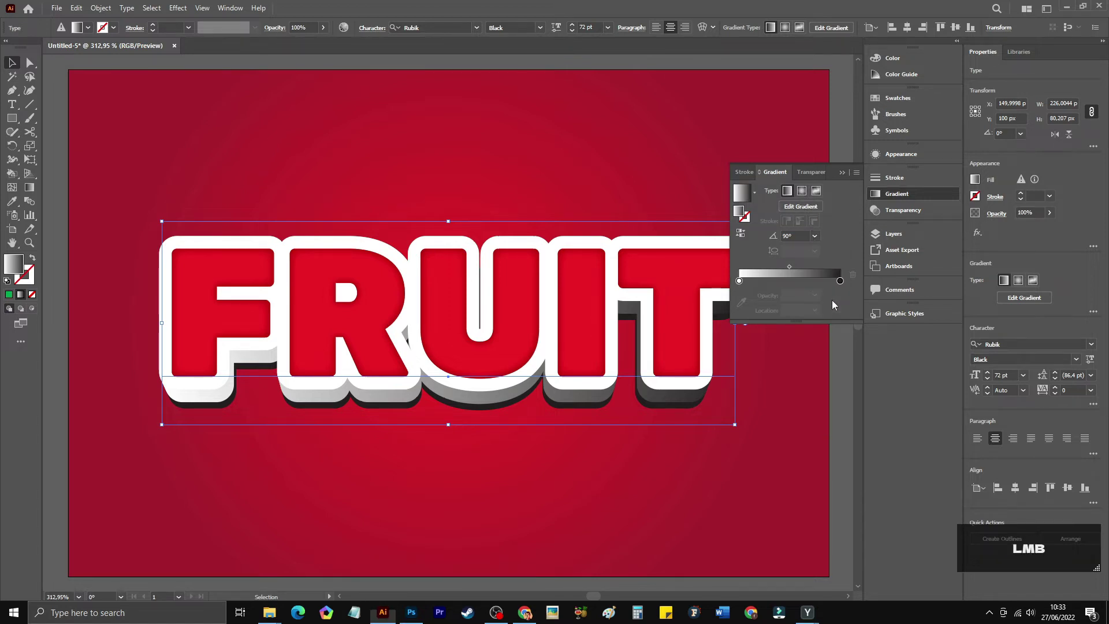
Recolour the gradient's white stop light green and its black stop dark green (C=90 M=30 Y=95 K=30).
{"action": "double_click", "coordinate": [739, 280]}
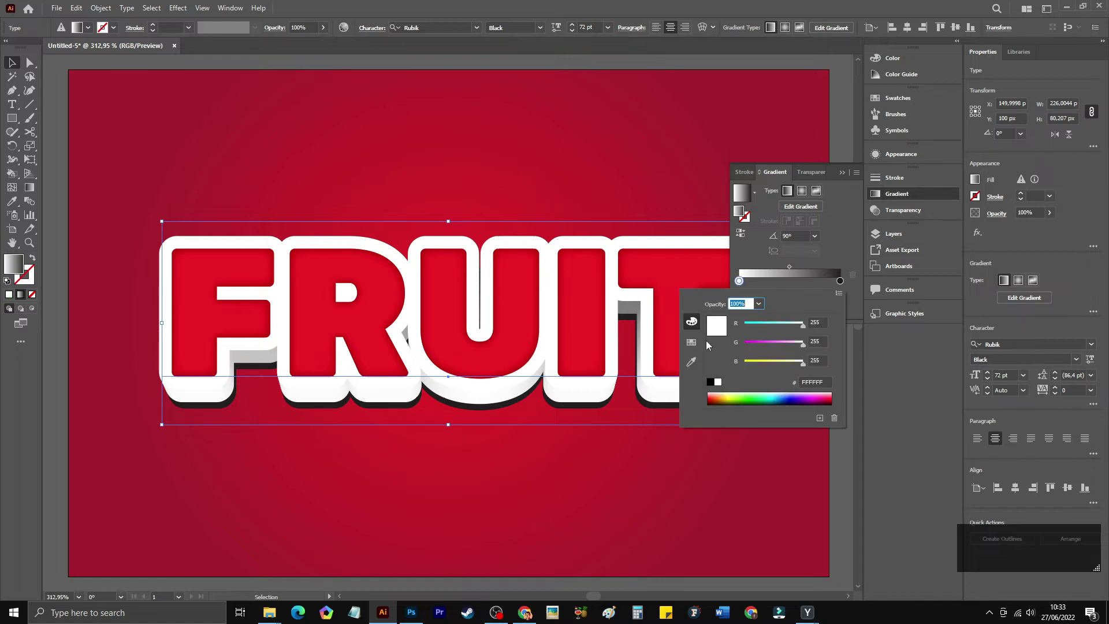
{"action": "left_click", "coordinate": [691, 342]}
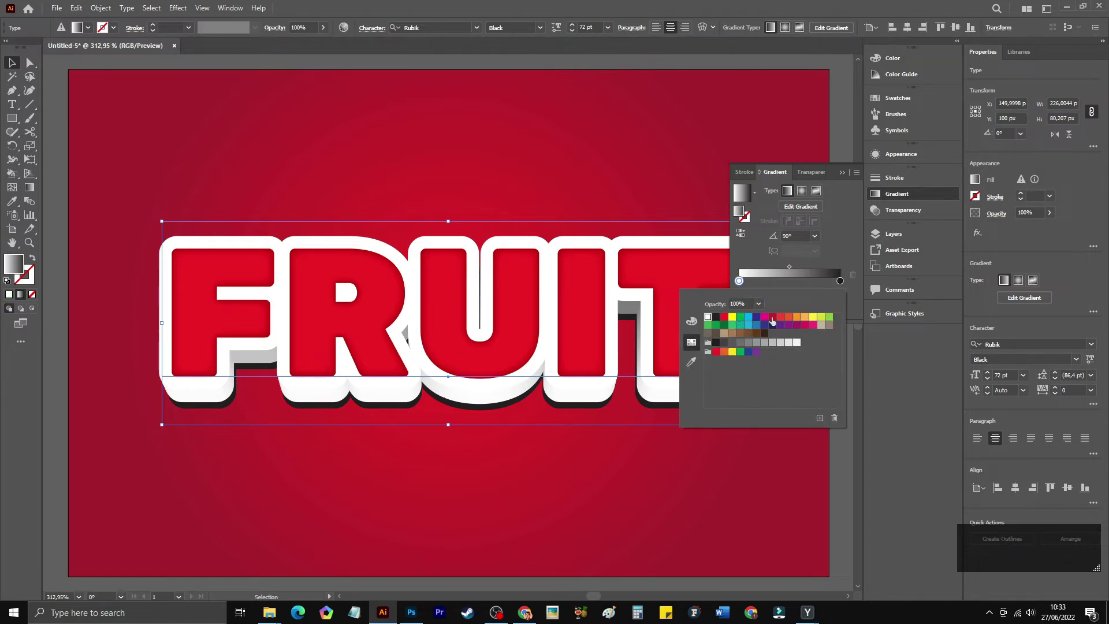
{"action": "left_click", "coordinate": [830, 317]}
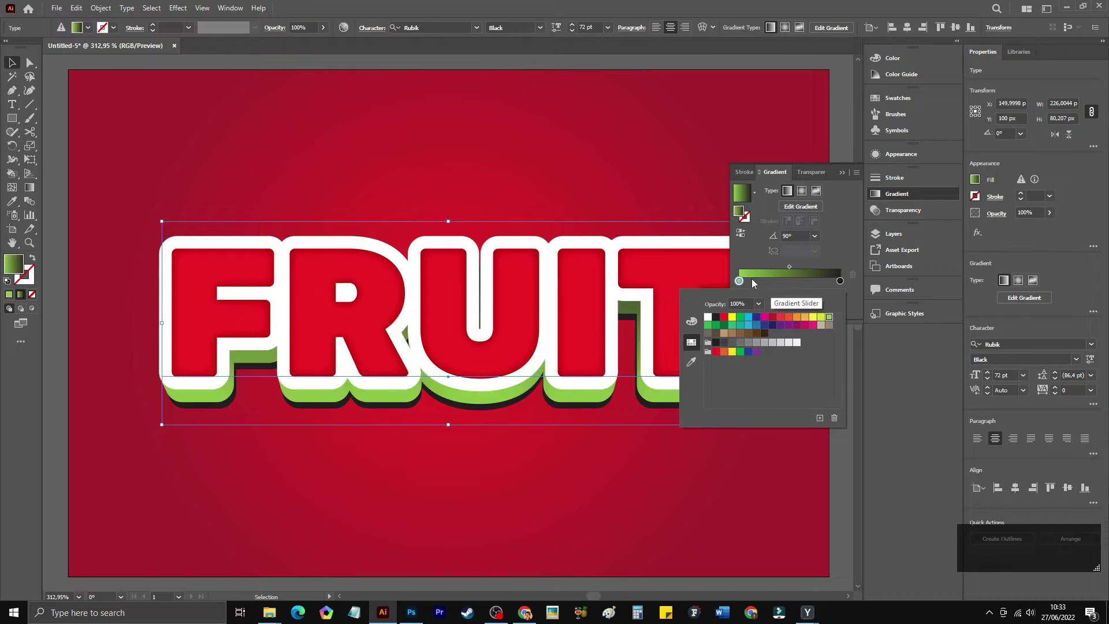
{"action": "double_click", "coordinate": [839, 280]}
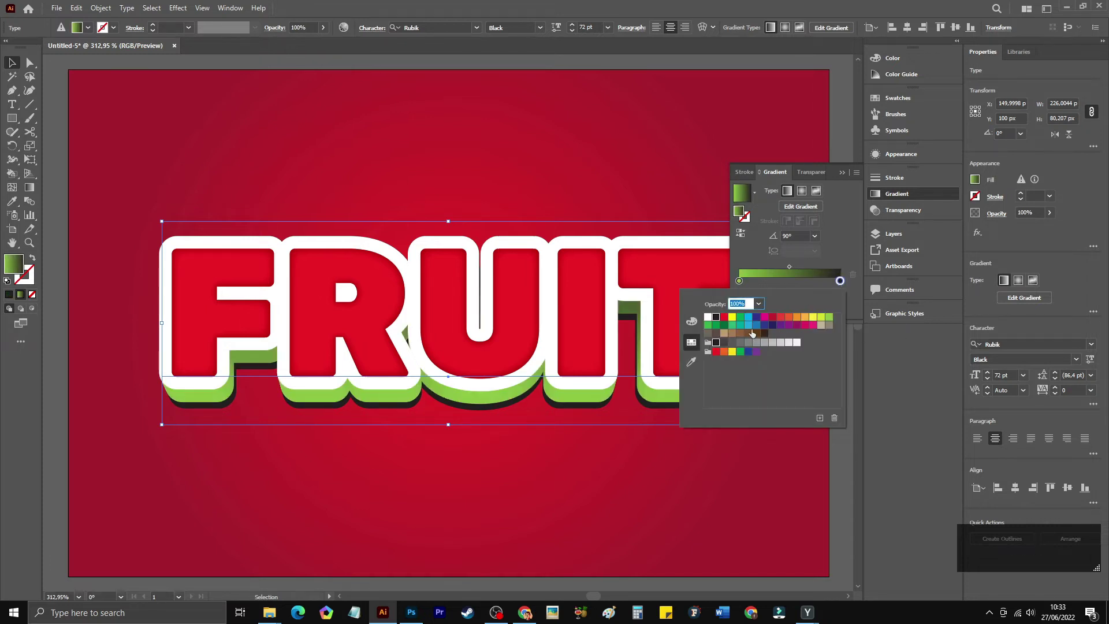
{"action": "left_click", "coordinate": [724, 326]}
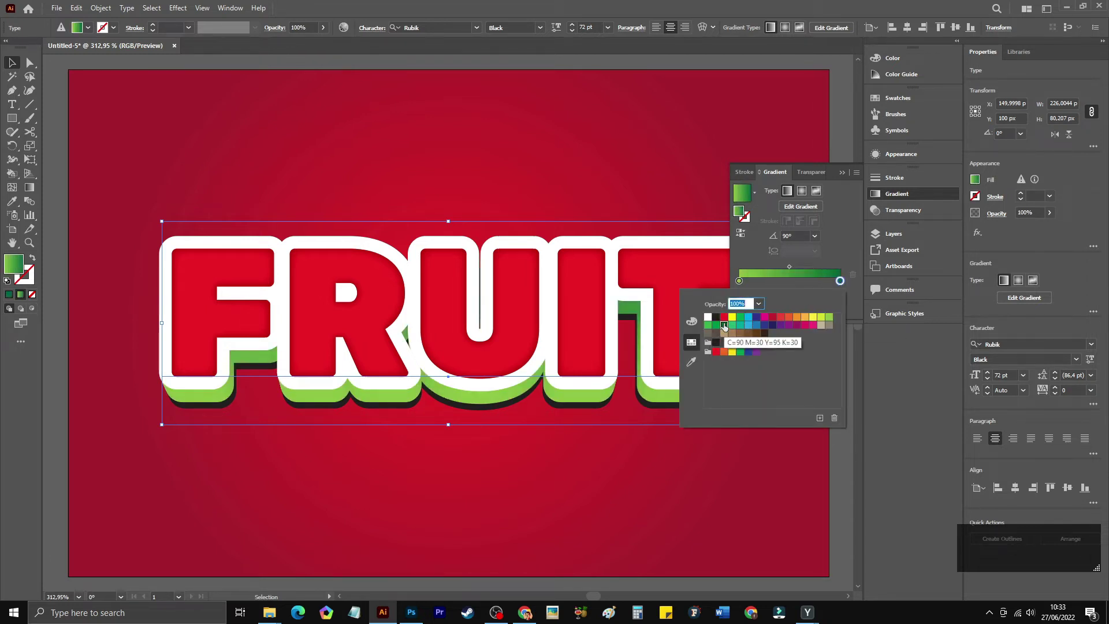
{"action": "left_click", "coordinate": [822, 263]}
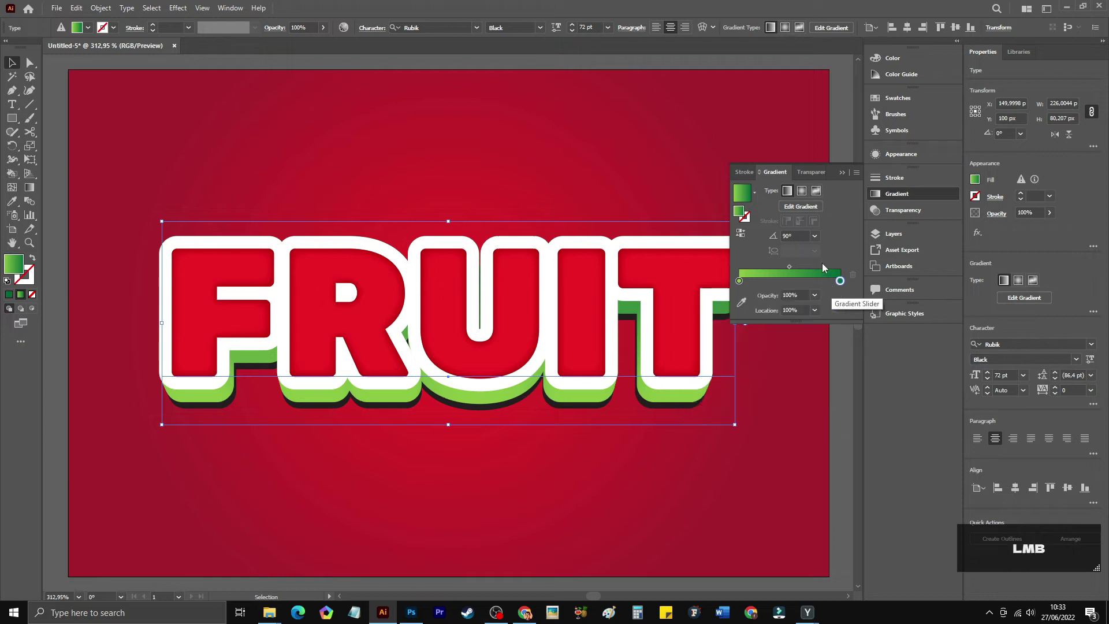
{"action": "left_click", "coordinate": [841, 173]}
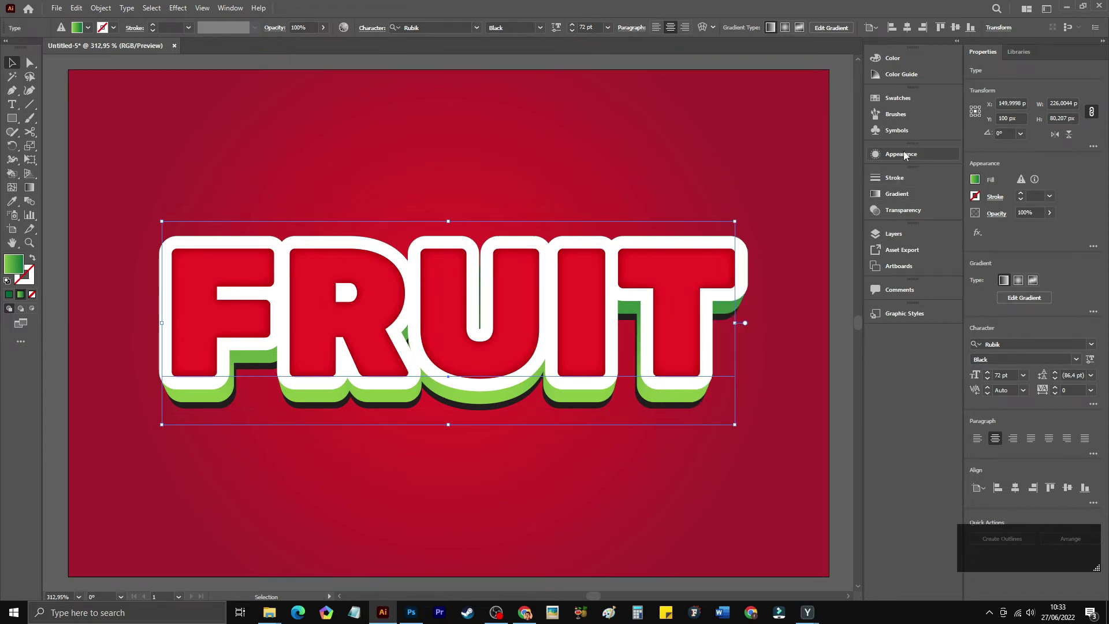
Add a Gaussian Blur effect with a 5 pixel radius to the text's near-black fill.
{"action": "left_click", "coordinate": [901, 154]}
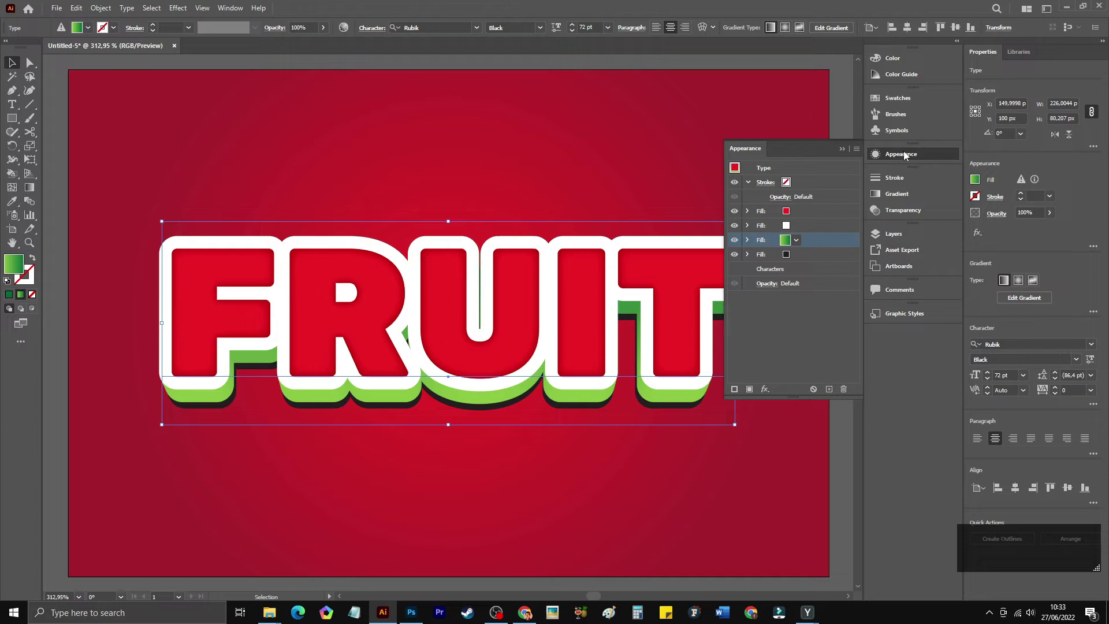
{"action": "left_click", "coordinate": [804, 253]}
{"action": "left_click", "coordinate": [748, 254]}
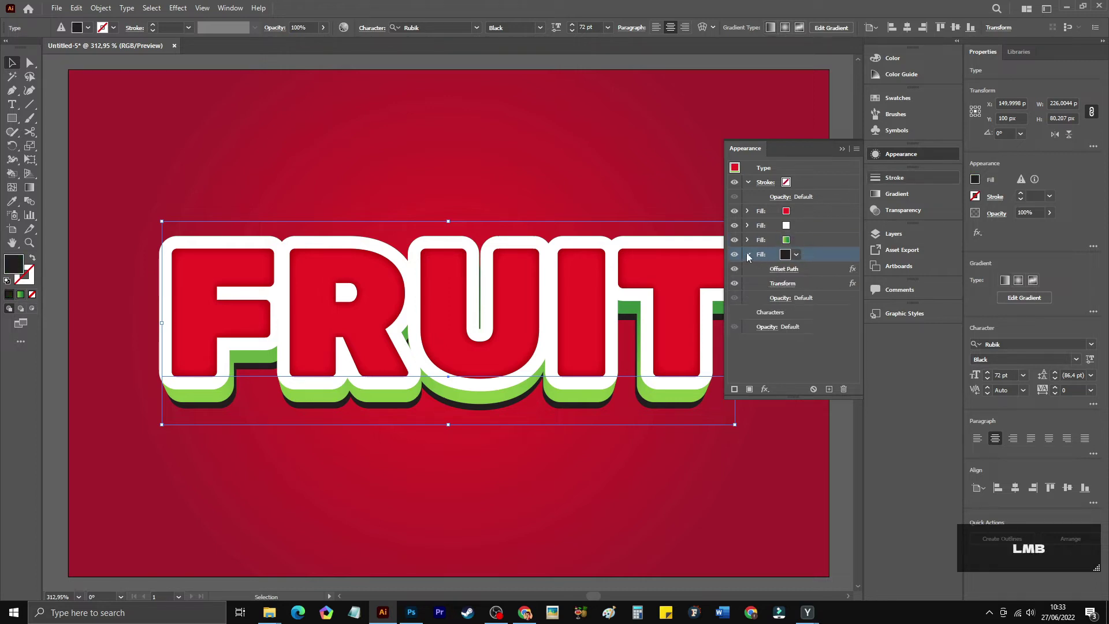
{"action": "left_click", "coordinate": [765, 389]}
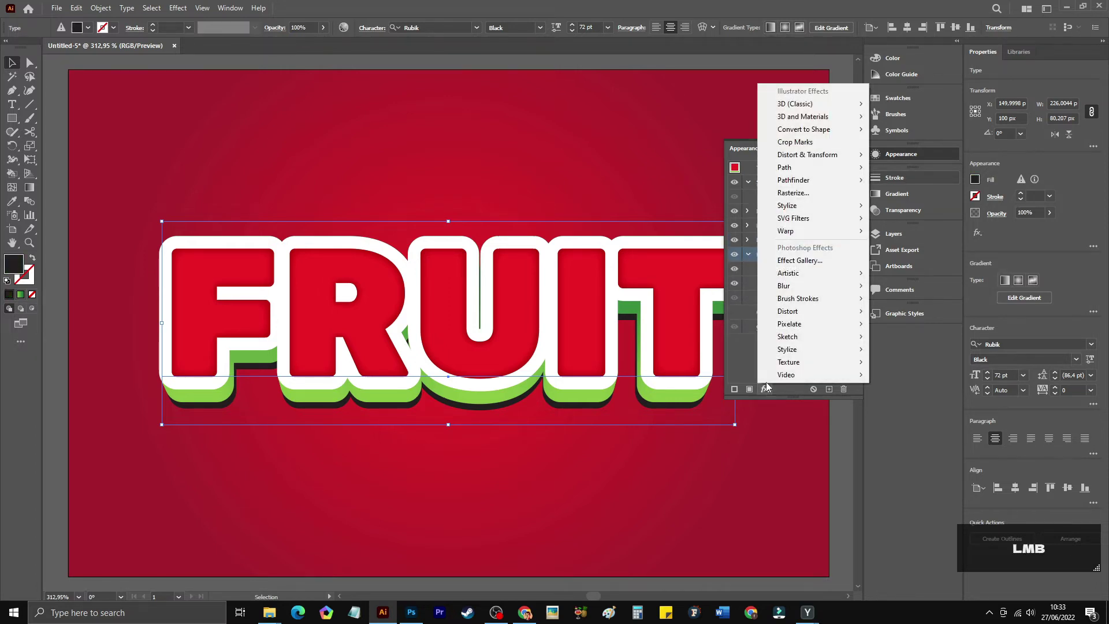
{"action": "mouse_move", "coordinate": [809, 286]}
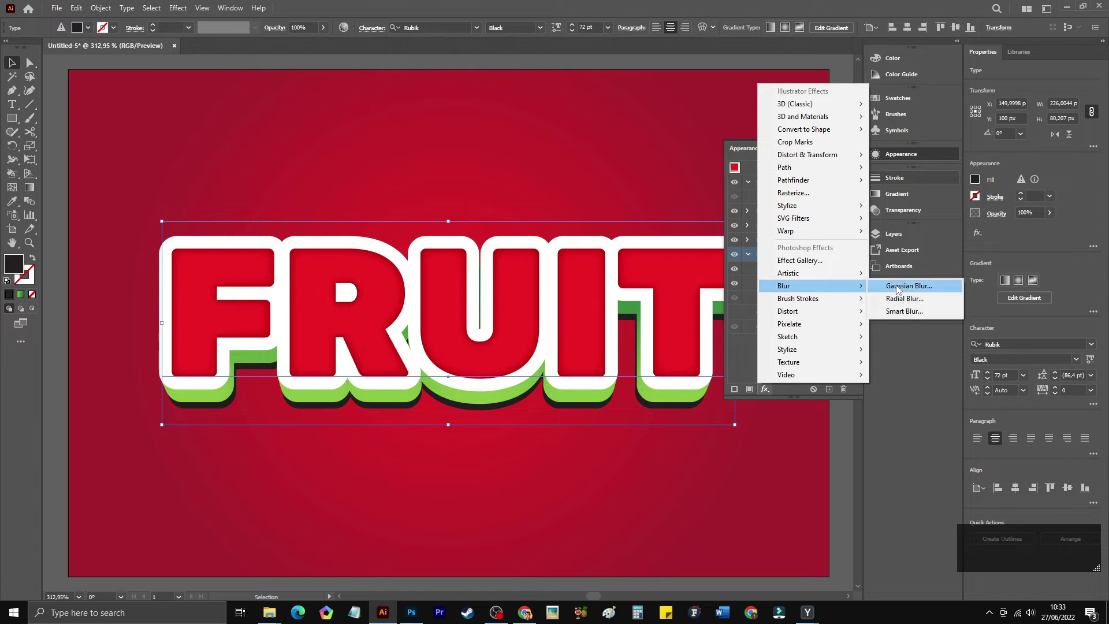
{"action": "left_click", "coordinate": [897, 287]}
{"action": "left_click_drag", "start_coordinate": [719, 232], "coordinate": [622, 174]}
{"action": "left_click_drag", "start_coordinate": [557, 197], "coordinate": [560, 195]}
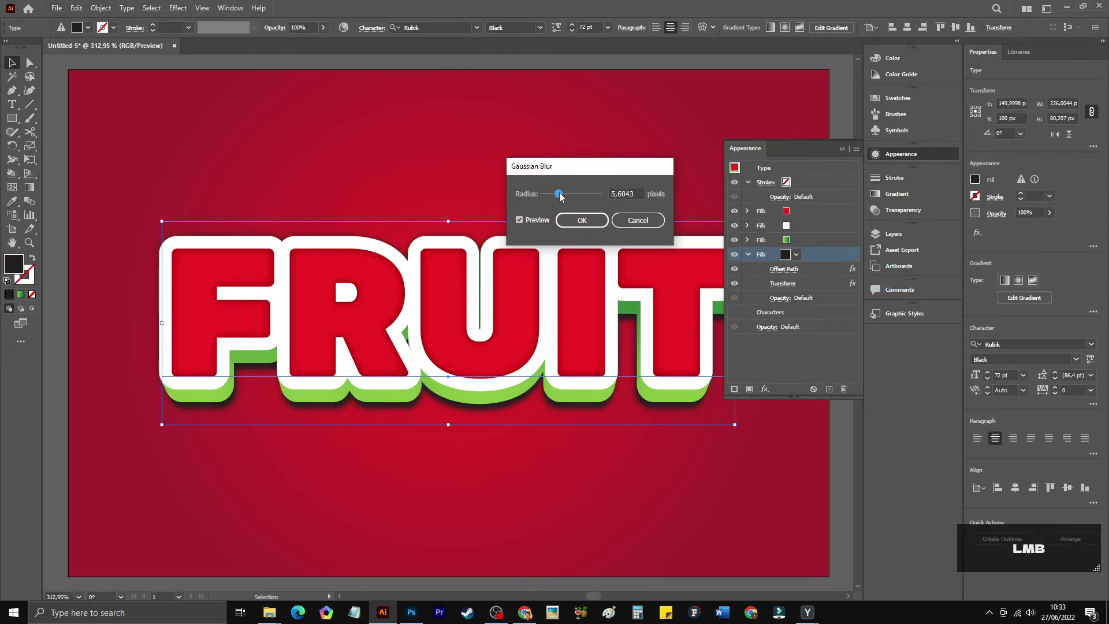
{"action": "double_click", "coordinate": [635, 192]}
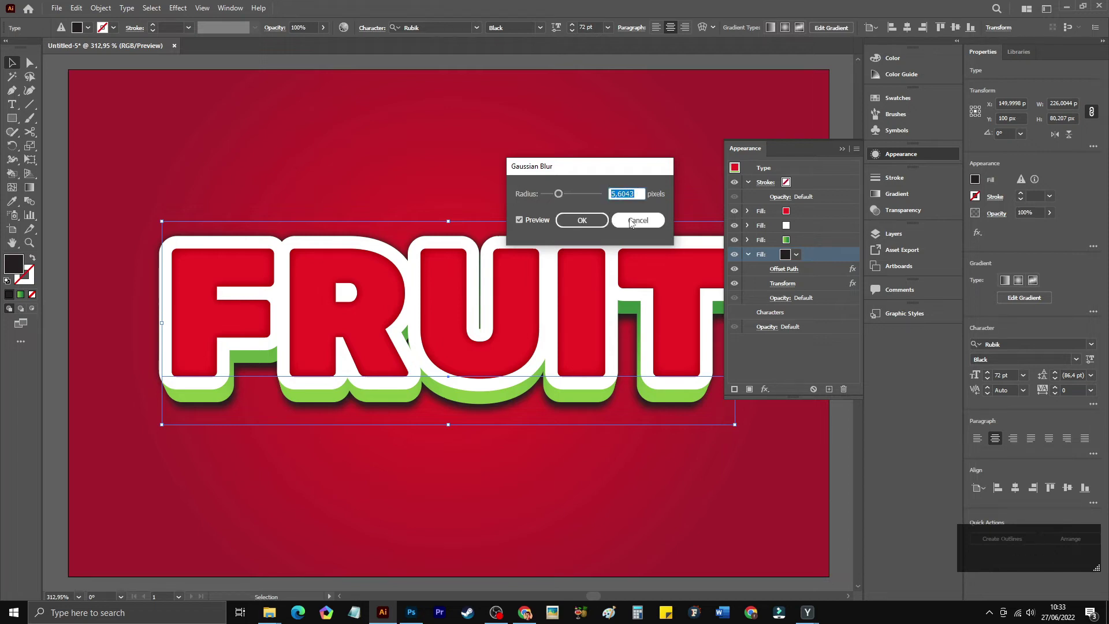
{"action": "type", "text": "5"}
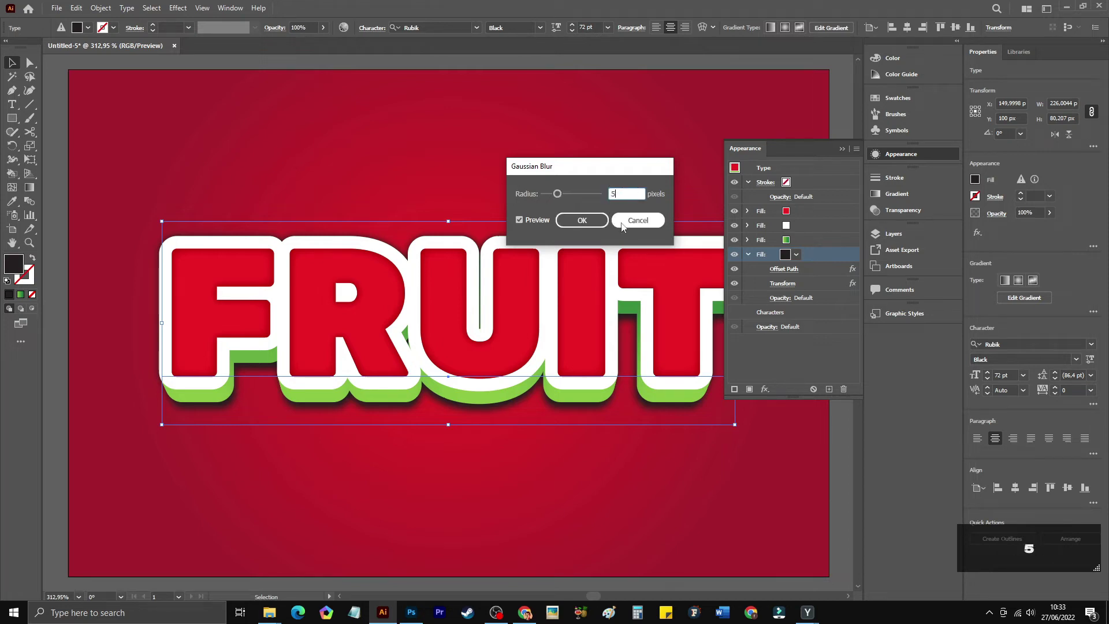
{"action": "left_click", "coordinate": [580, 221]}
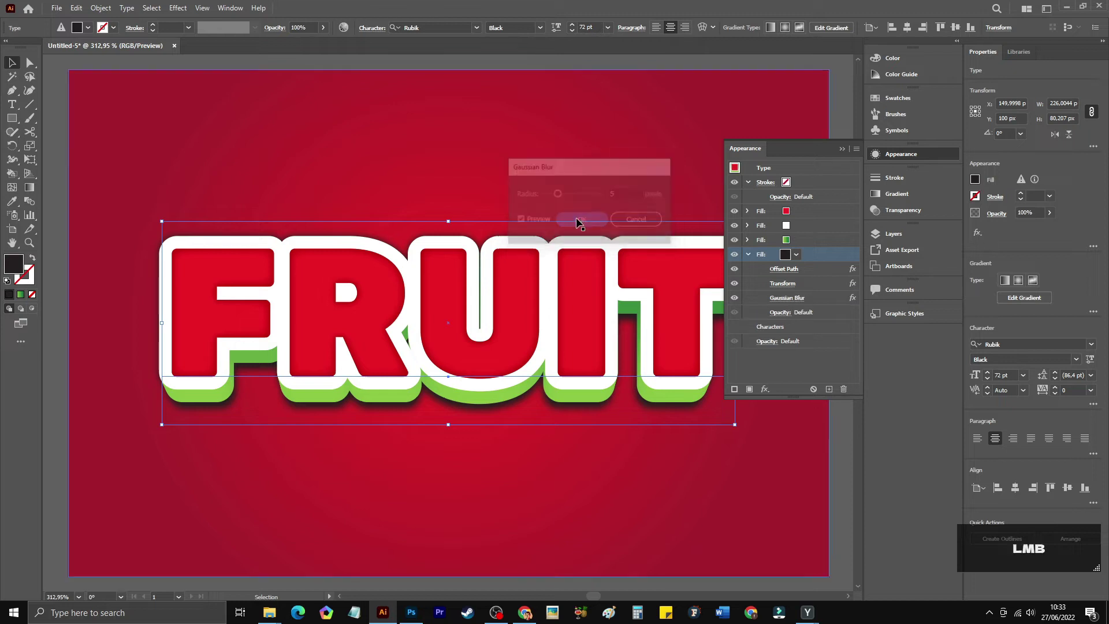
Set the near-black shadow fill's blending mode to Multiply and its opacity to 75%.
{"action": "left_click", "coordinate": [814, 313]}
{"action": "left_click", "coordinate": [780, 312]}
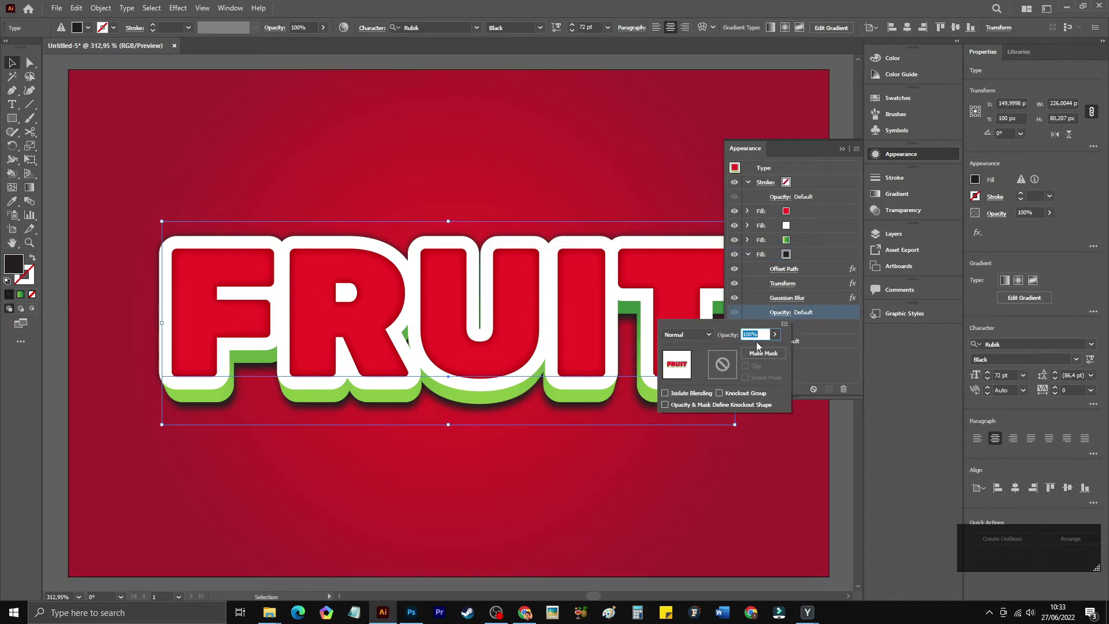
{"action": "left_click", "coordinate": [703, 335]}
{"action": "left_click", "coordinate": [694, 374]}
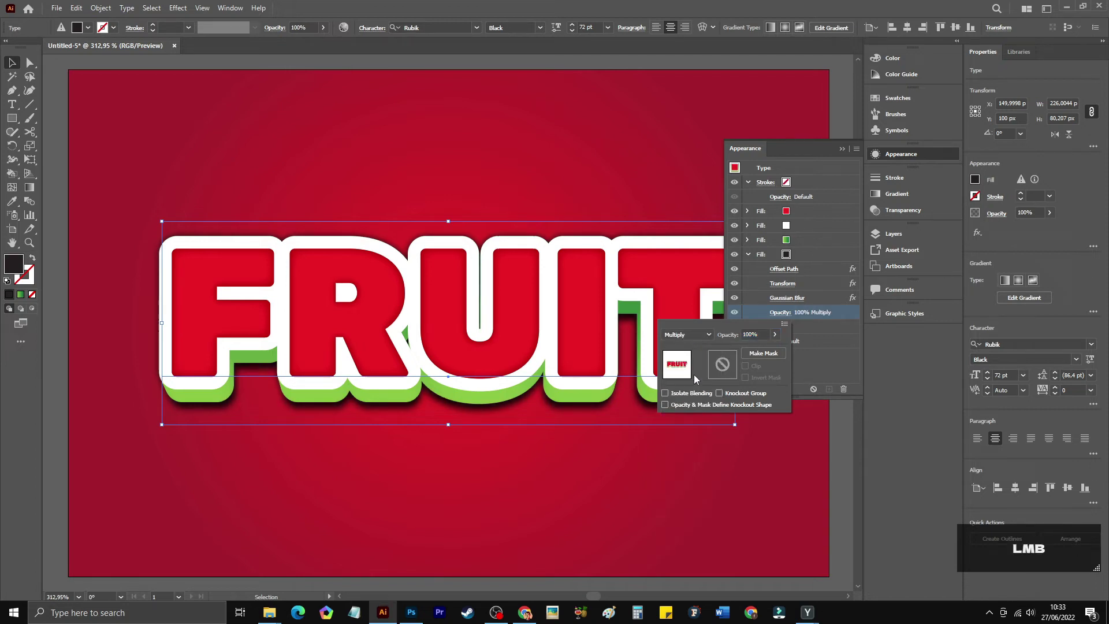
{"action": "left_click", "coordinate": [745, 334]}
{"action": "type", "text": "75"}
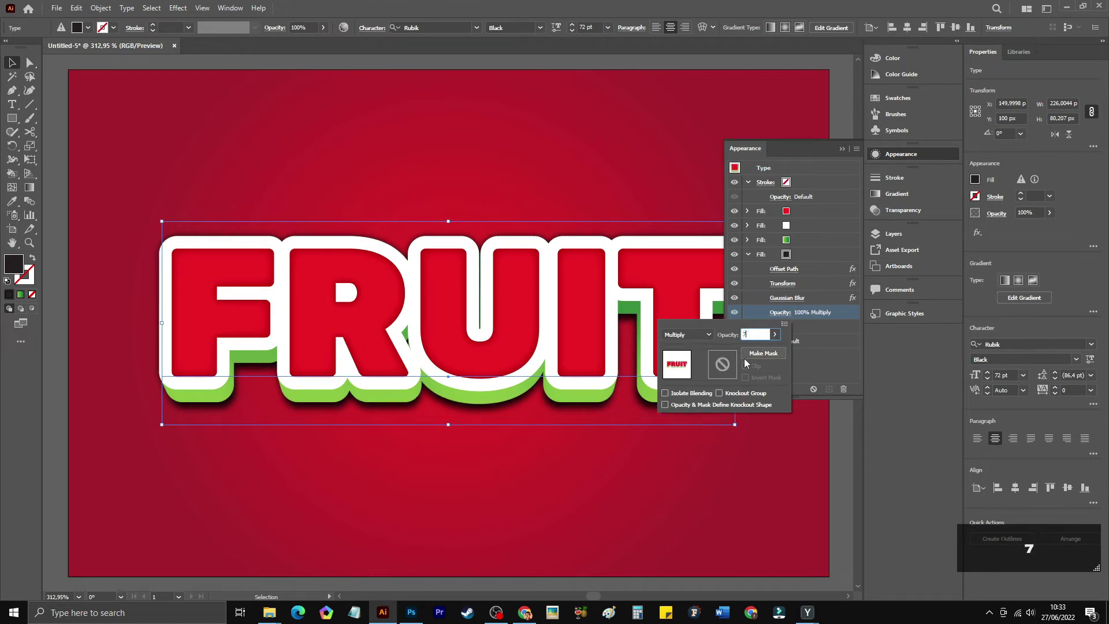
{"action": "left_click", "coordinate": [803, 312]}
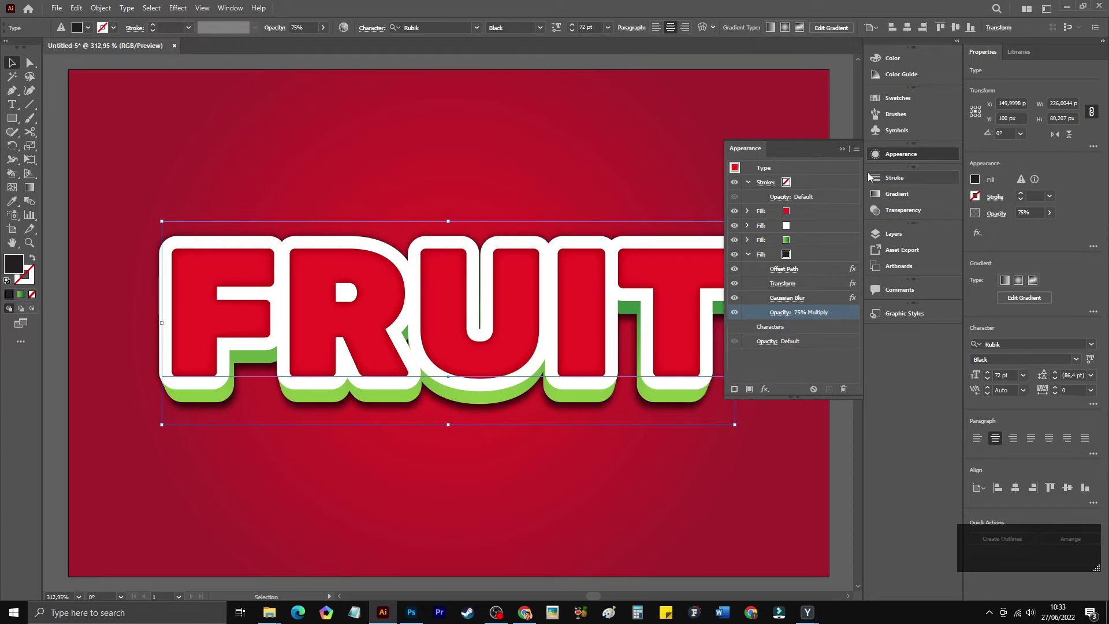
{"action": "left_click", "coordinate": [842, 149]}
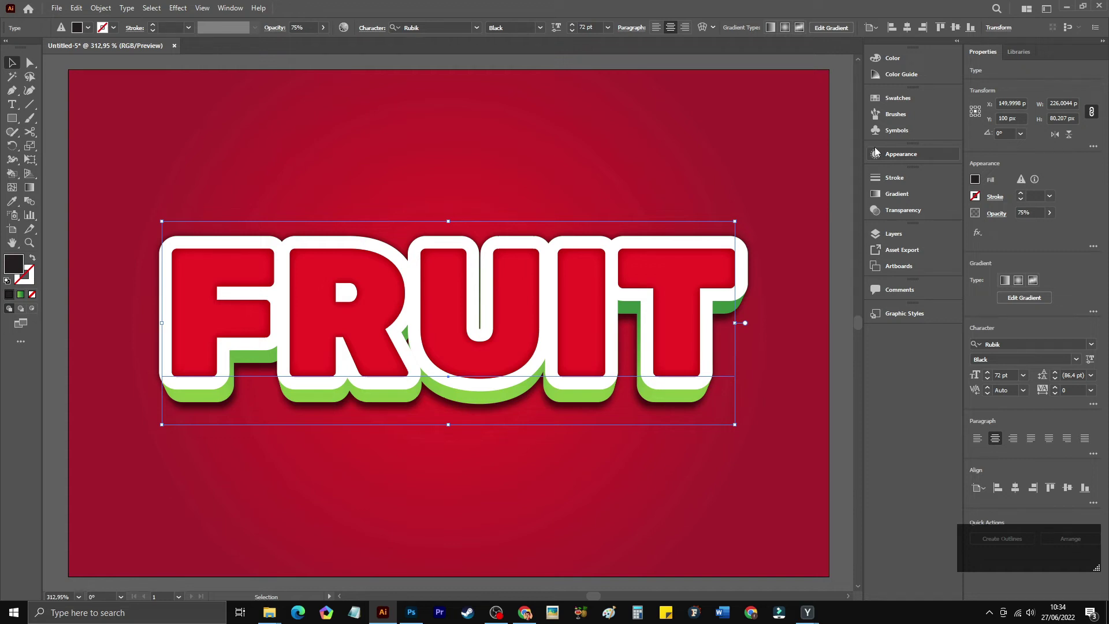
Add an Inner Glow effect to the text's green gradient fill and set the glow colour to dark green (#1F5E02).
{"action": "left_click", "coordinate": [905, 154]}
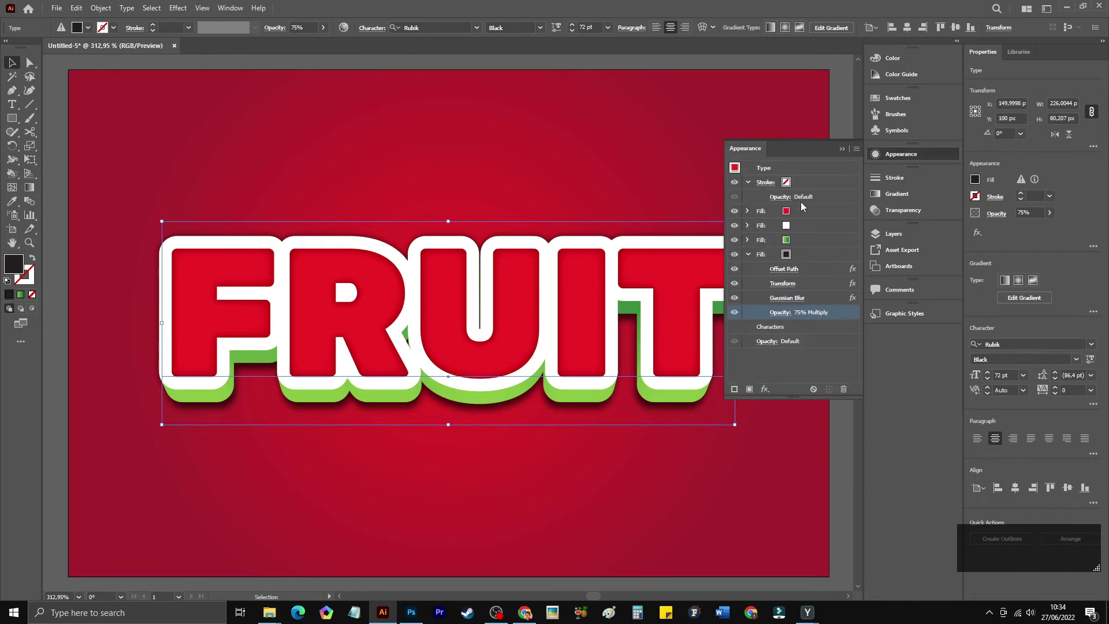
{"action": "left_click", "coordinate": [749, 254]}
{"action": "left_click", "coordinate": [758, 241]}
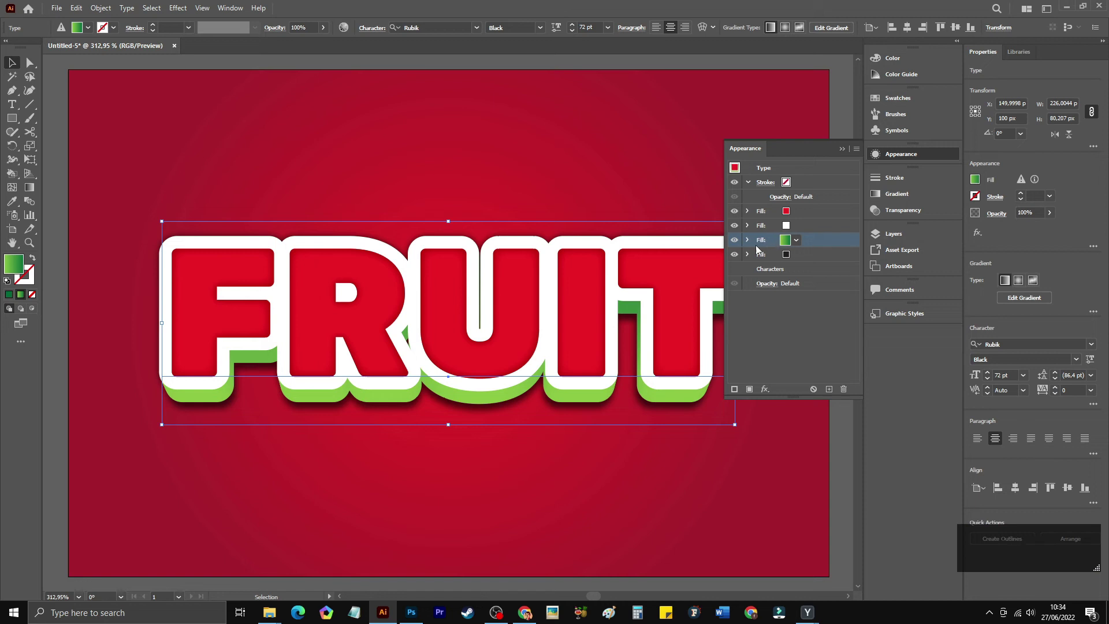
{"action": "left_click", "coordinate": [764, 389]}
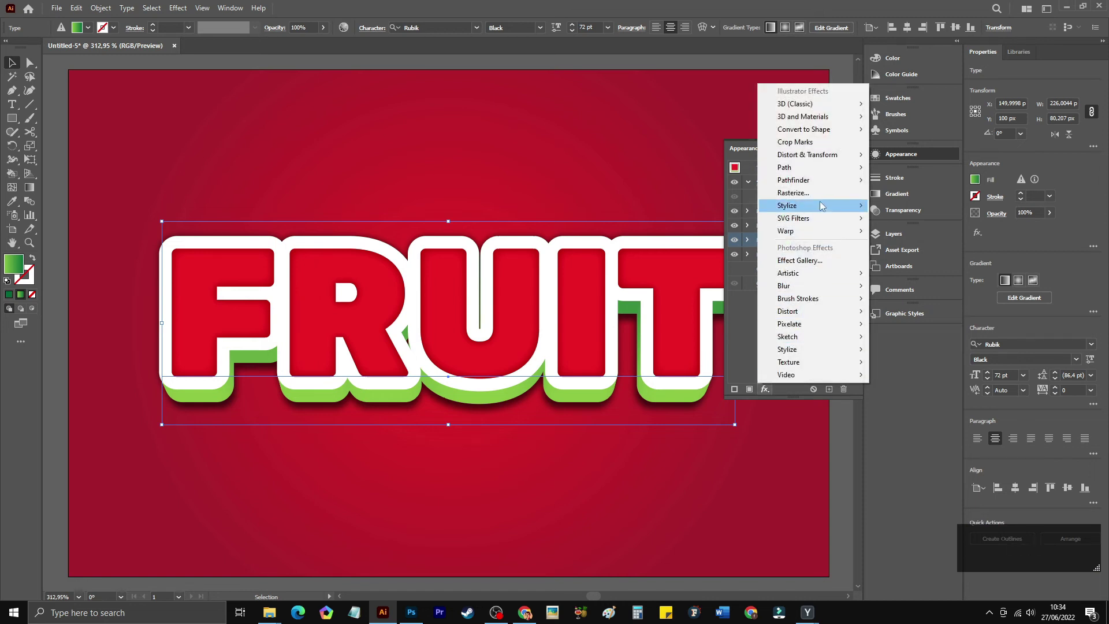
{"action": "mouse_move", "coordinate": [818, 204]}
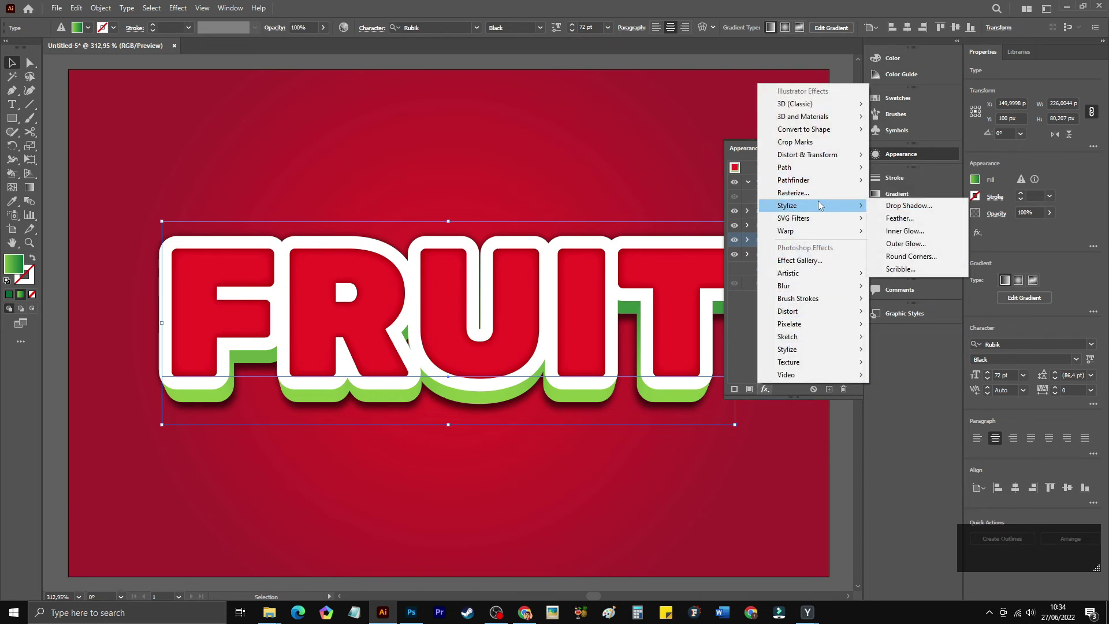
{"action": "left_click", "coordinate": [907, 232]}
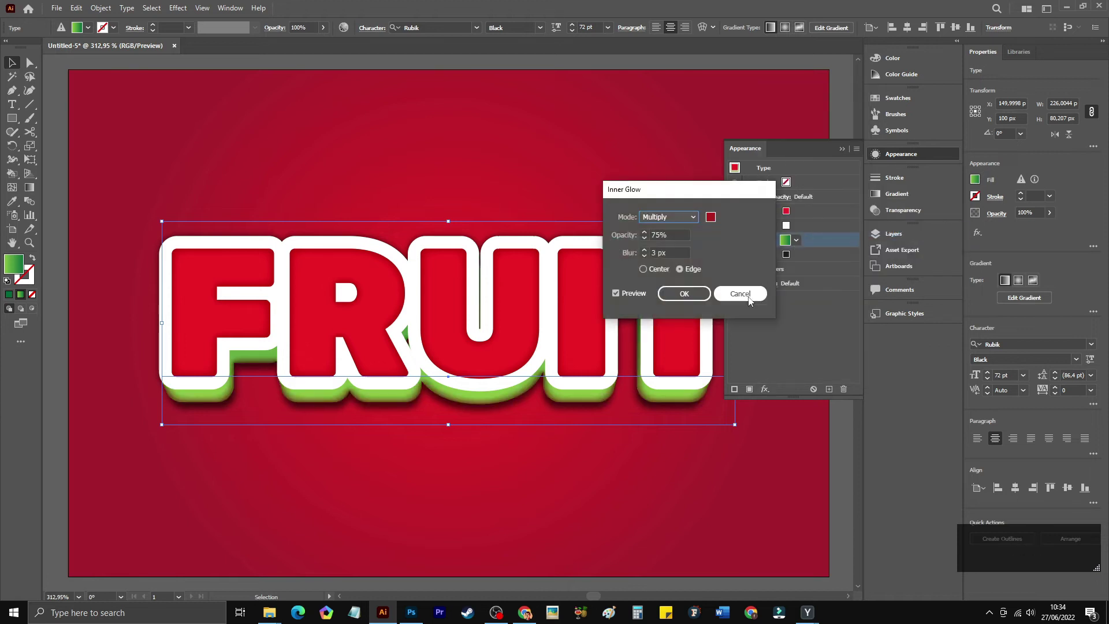
{"action": "left_click", "coordinate": [710, 217]}
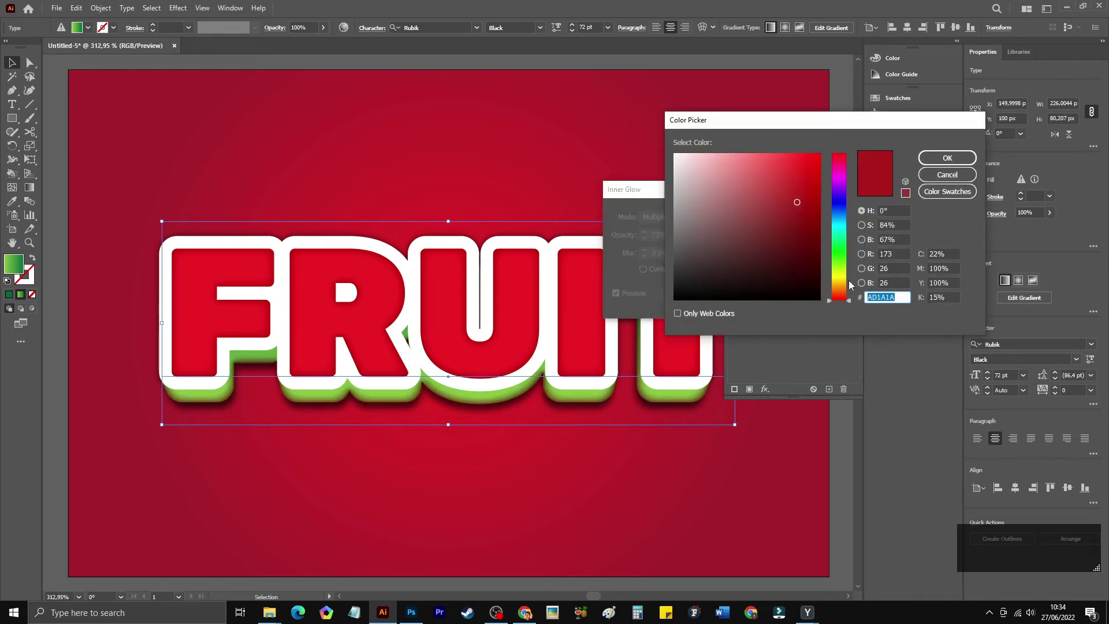
{"action": "mouse_move", "coordinate": [850, 284]}
{"action": "left_mouse_down"}
{"action": "mouse_move", "coordinate": [849, 261]}
{"action": "mouse_move", "coordinate": [810, 229]}
{"action": "mouse_move", "coordinate": [798, 243]}
{"action": "left_mouse_up"}
{"action": "left_click", "coordinate": [811, 236]}
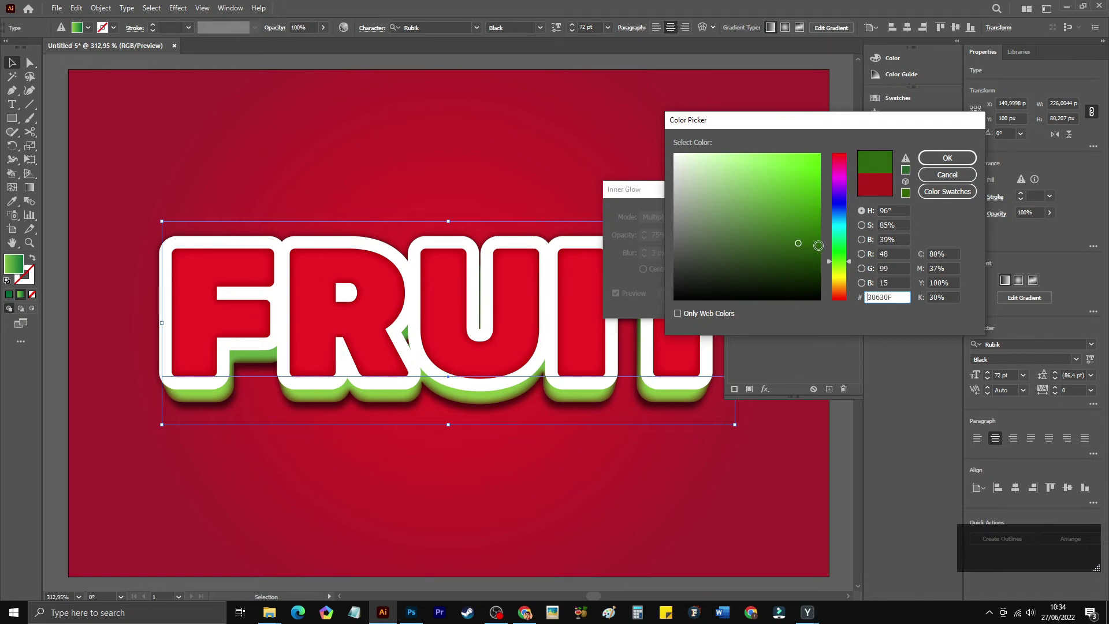
{"action": "left_click", "coordinate": [817, 245]}
{"action": "left_click_drag", "start_coordinate": [827, 259], "coordinate": [828, 255]}
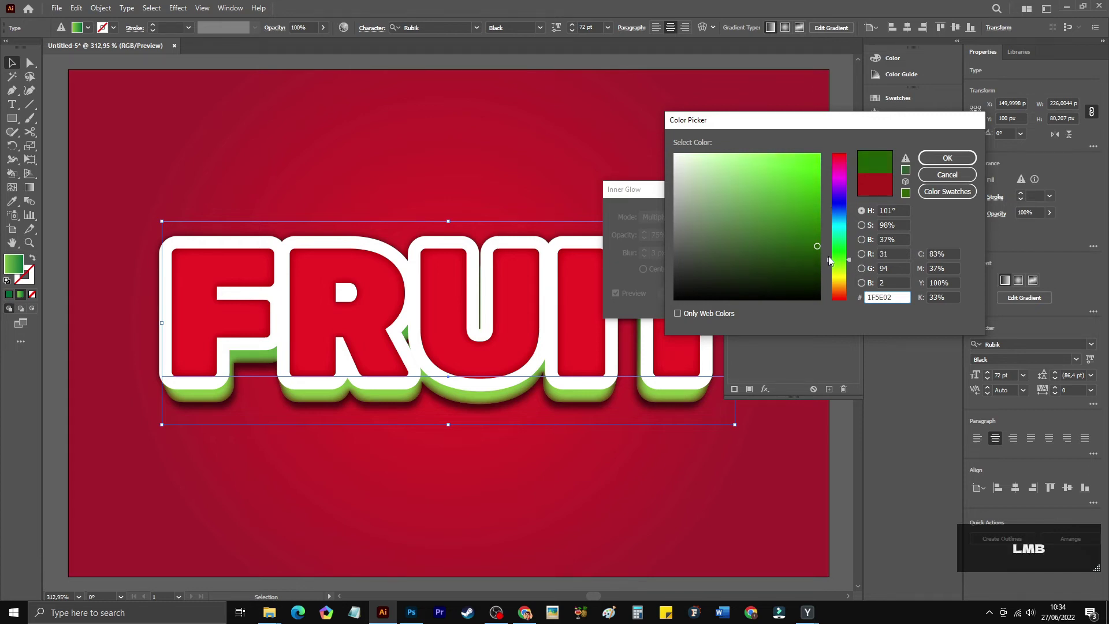
{"action": "left_click", "coordinate": [947, 157]}
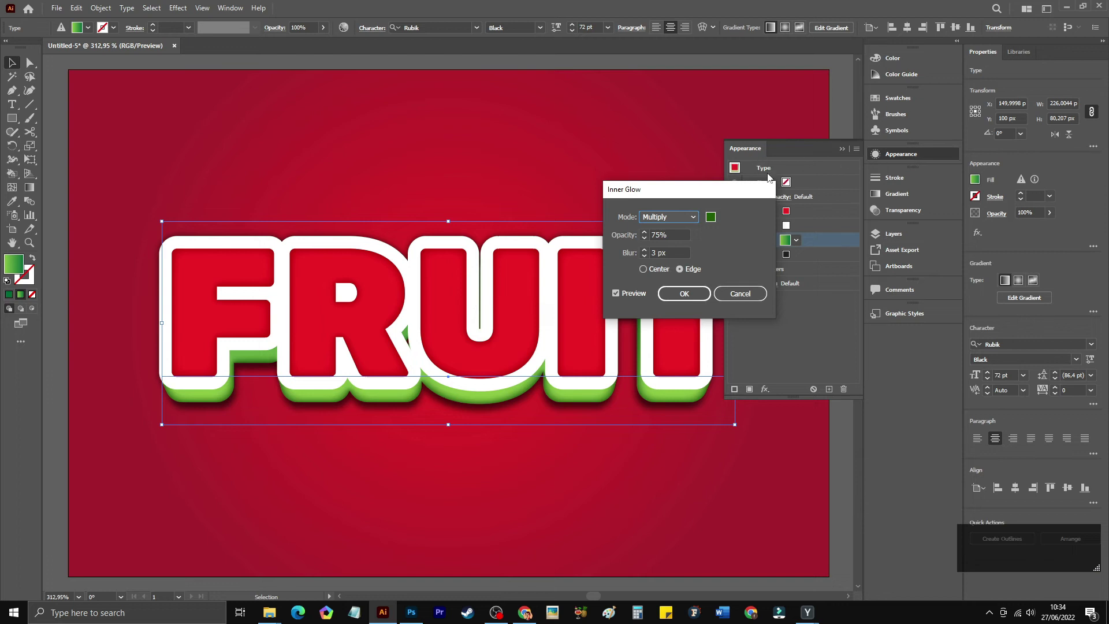
Set the green fill's inner glow blur to 5 px and apply the effect.
{"action": "triple_click", "coordinate": [666, 248]}
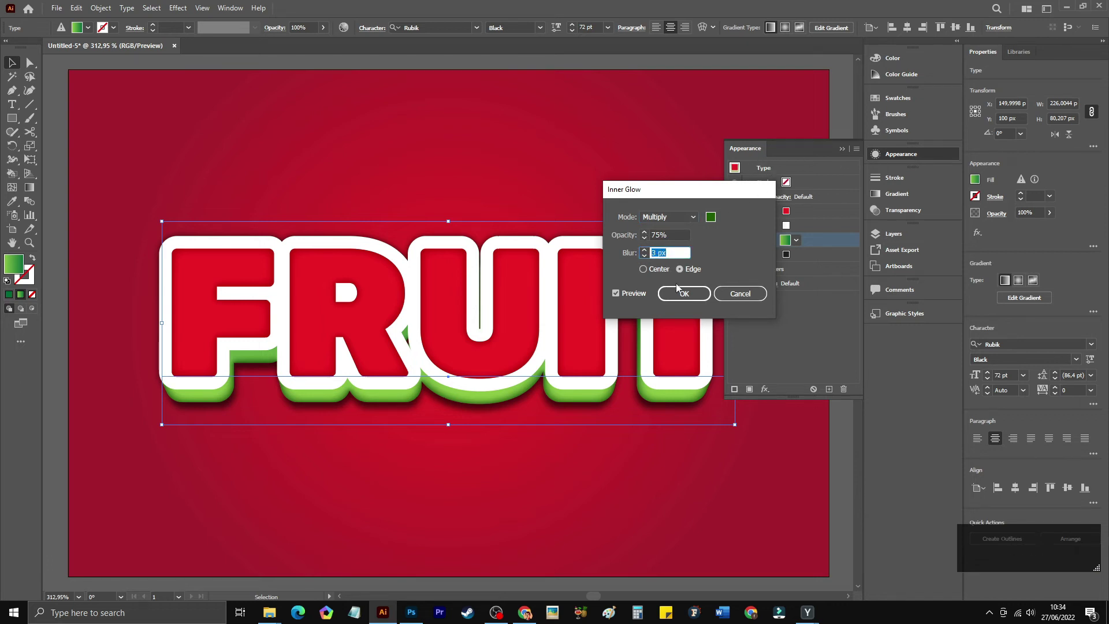
{"action": "type", "text": "8"}
{"action": "left_click", "coordinate": [673, 236]}
{"action": "left_click", "coordinate": [667, 254]}
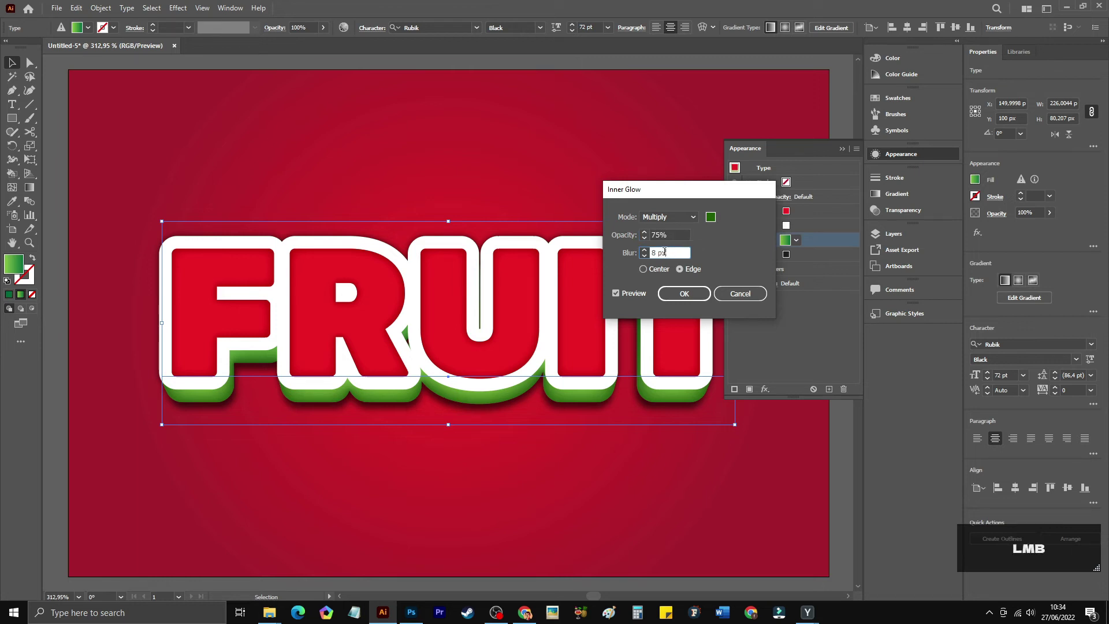
{"action": "triple_click", "coordinate": [664, 252]}
{"action": "type", "text": "5"}
{"action": "left_click", "coordinate": [673, 235]}
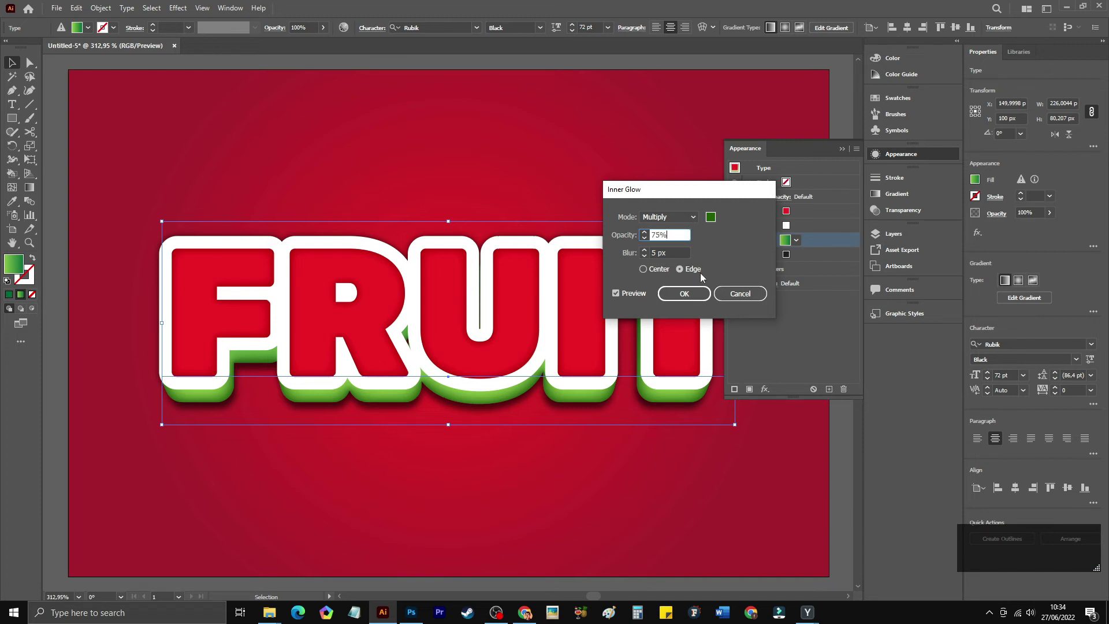
{"action": "left_click", "coordinate": [684, 293]}
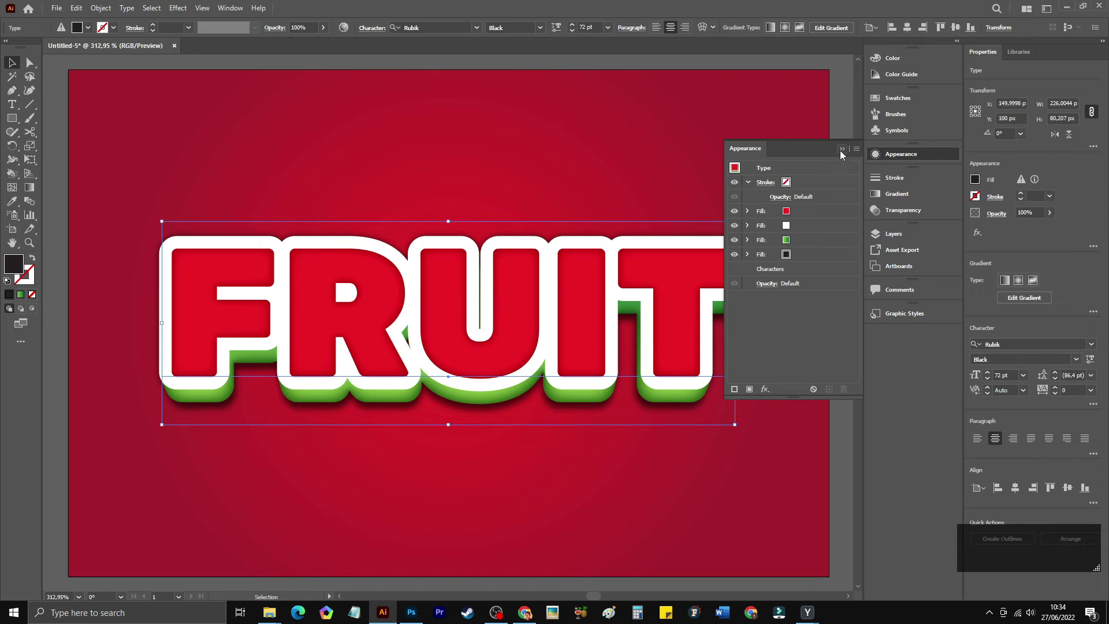
Add a new fill above the text's red fill.
{"action": "left_click", "coordinate": [820, 208]}
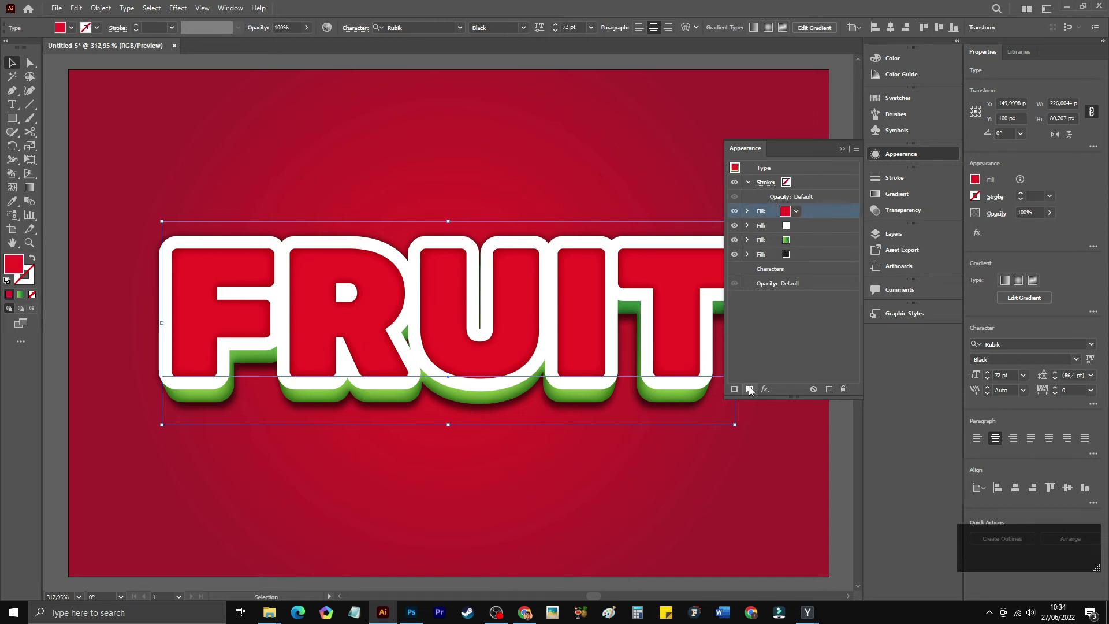
{"action": "left_click", "coordinate": [750, 389]}
{"action": "left_click", "coordinate": [795, 212]}
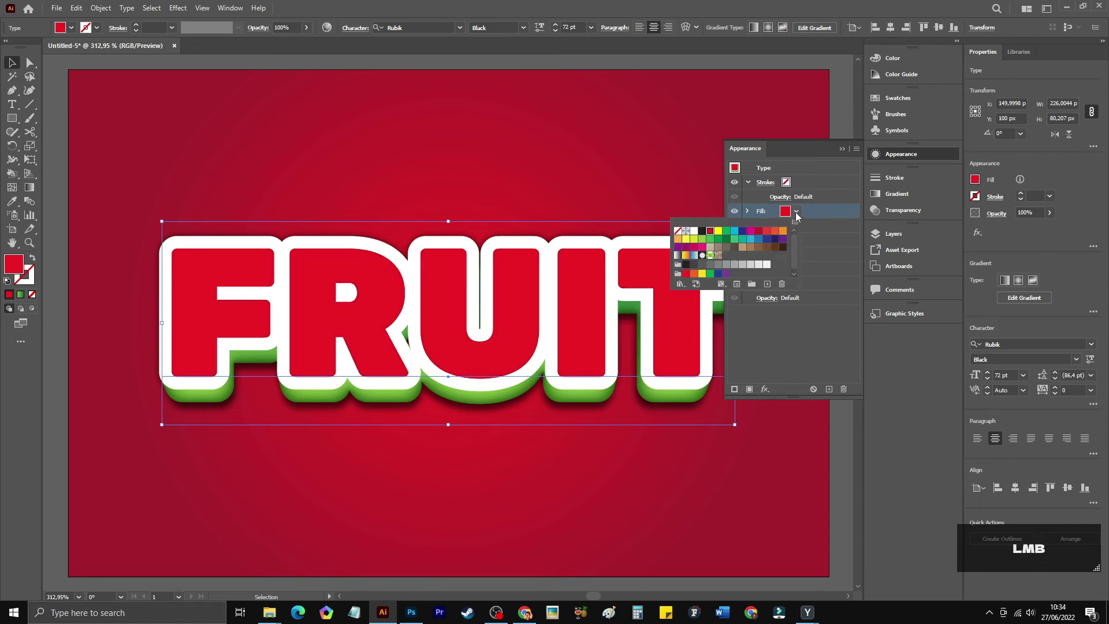
{"action": "left_click", "coordinate": [817, 211]}
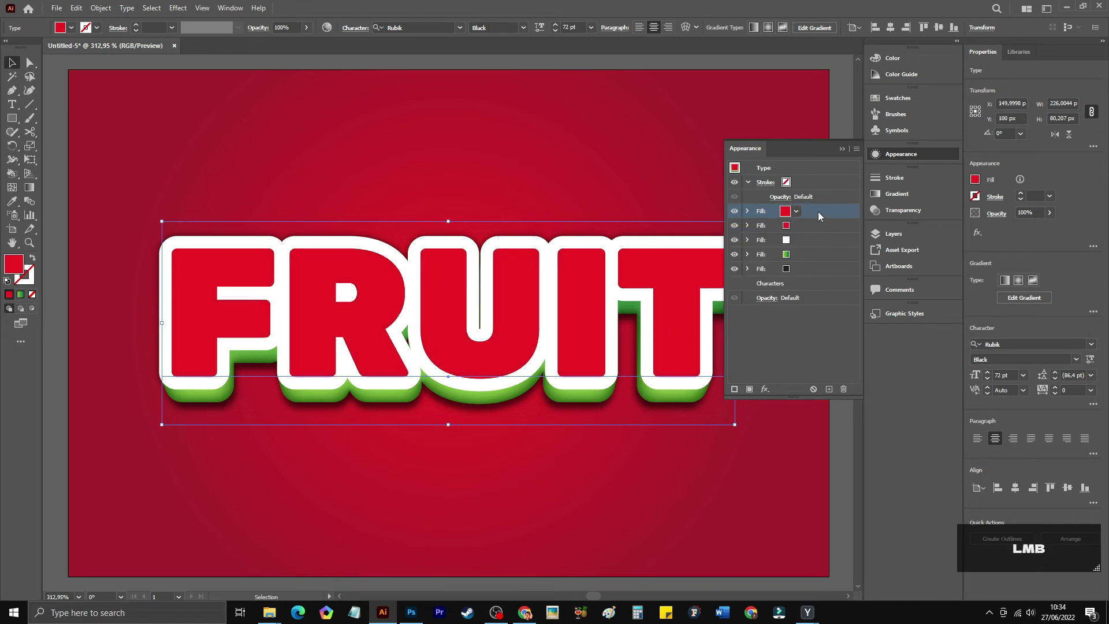
{"action": "left_click", "coordinate": [806, 225]}
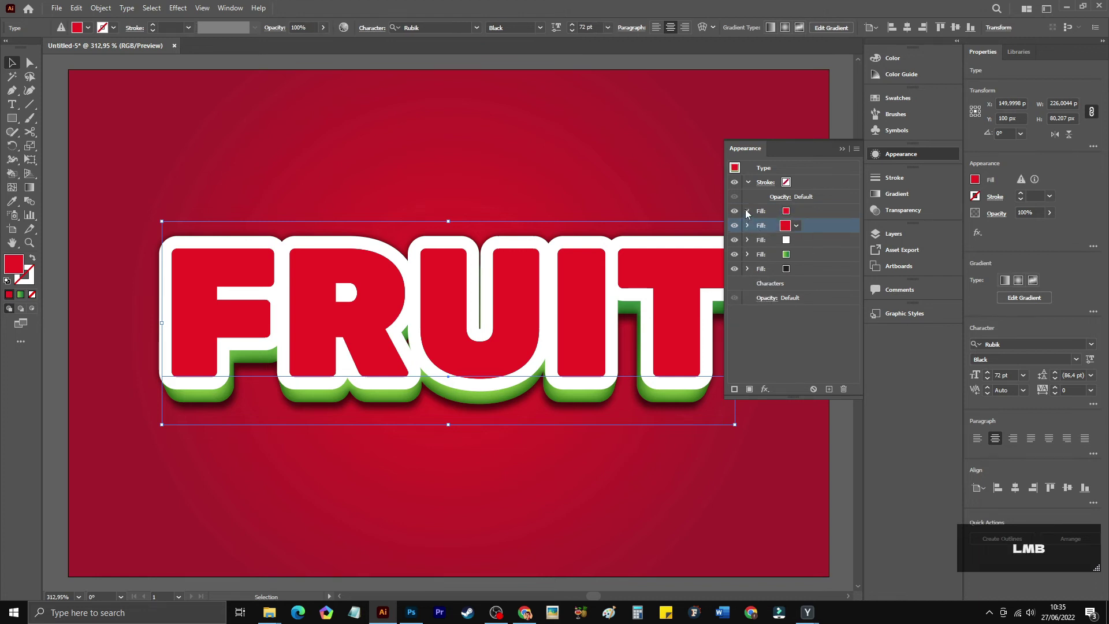
{"action": "left_click", "coordinate": [746, 211]}
{"action": "left_click", "coordinate": [747, 211]}
Apply the White, Black linear gradient to the topmost fill at a 90° angle.
{"action": "left_click", "coordinate": [807, 210]}
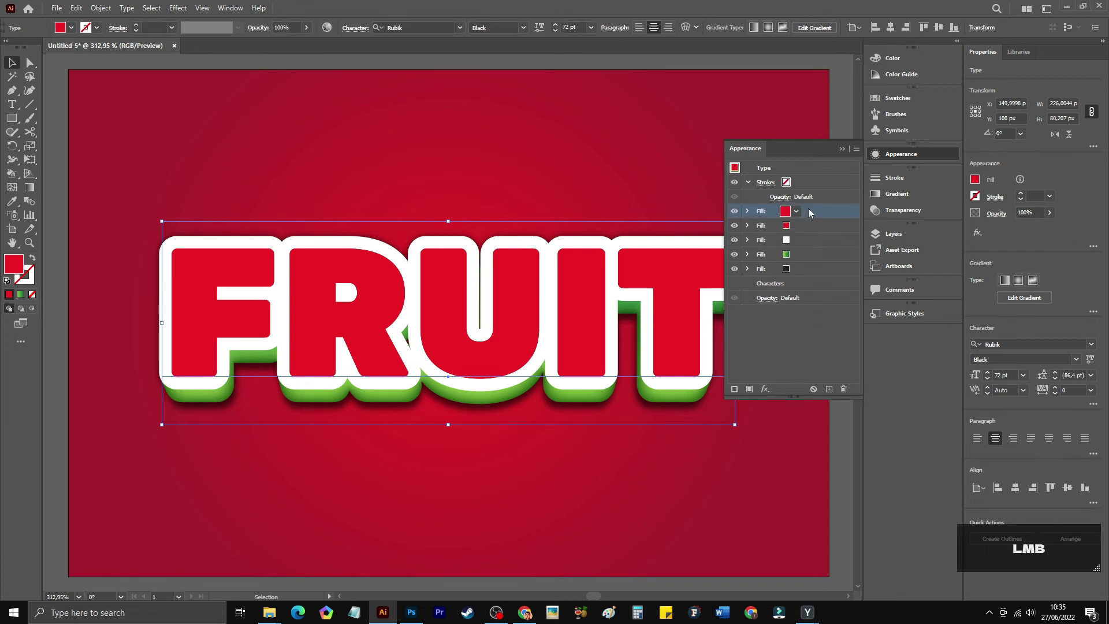
{"action": "left_click", "coordinate": [907, 194]}
{"action": "left_click", "coordinate": [754, 194]}
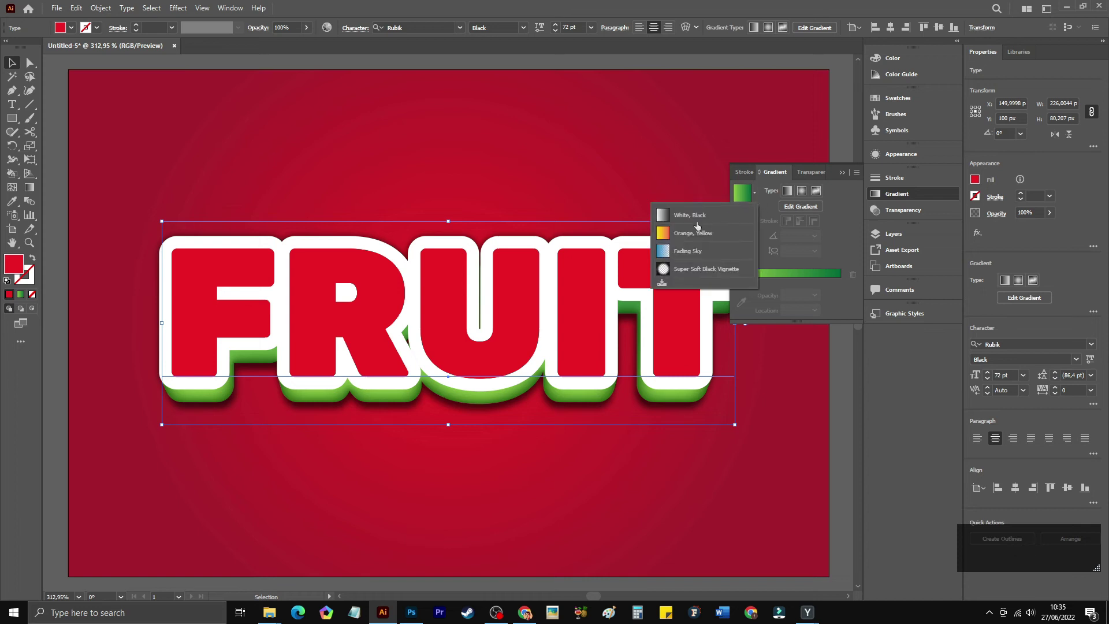
{"action": "left_click", "coordinate": [696, 218]}
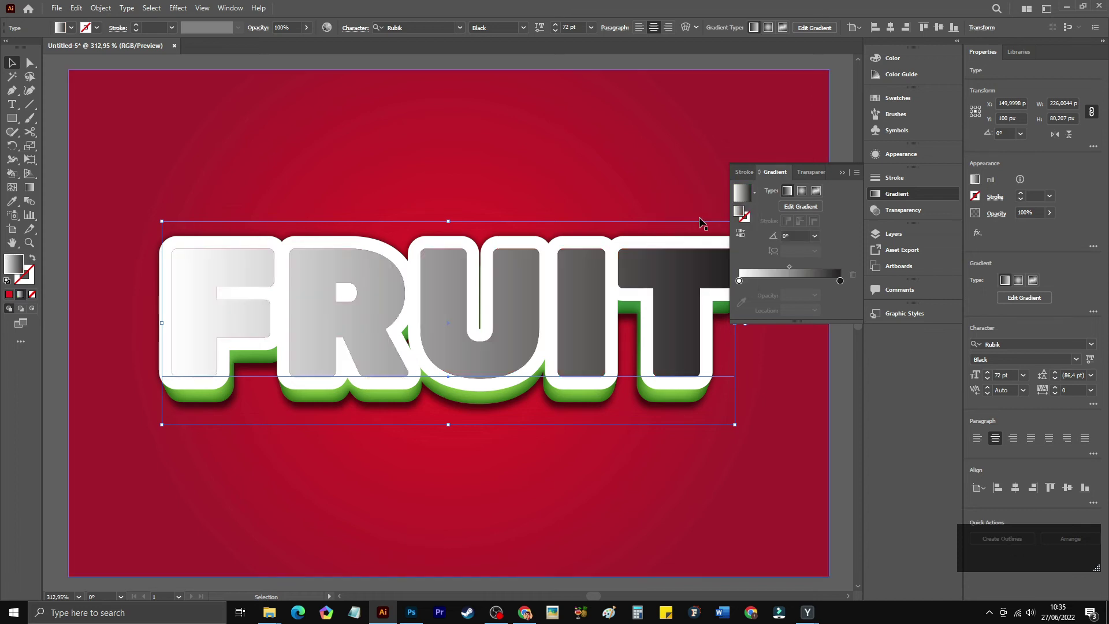
{"action": "left_click", "coordinate": [814, 235]}
{"action": "left_click", "coordinate": [831, 300]}
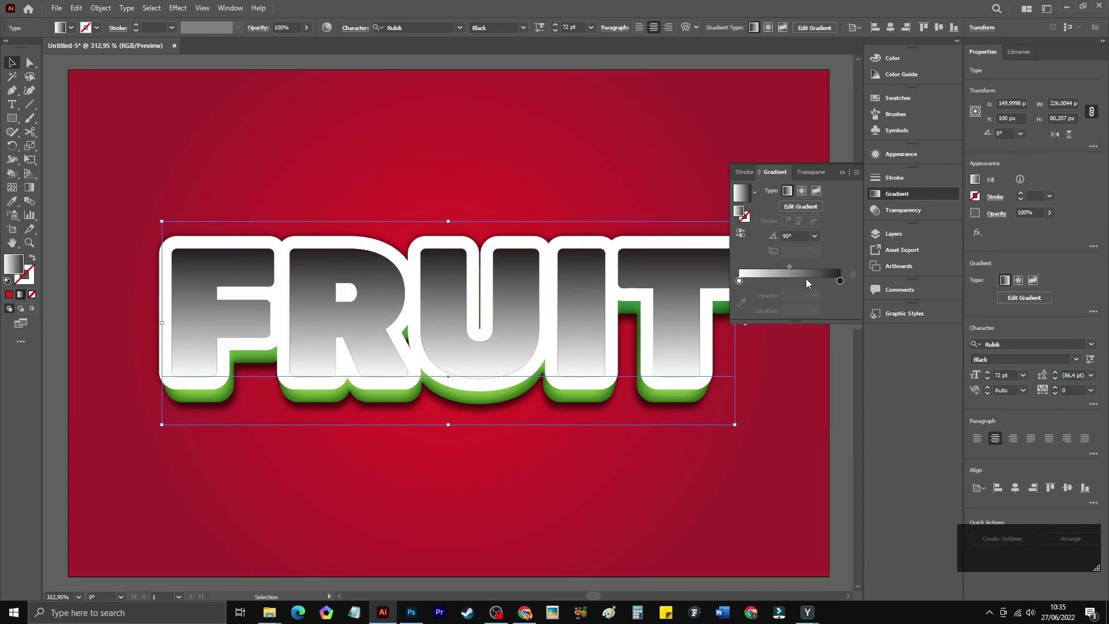
Add a middle stop to the gradient at the 50% location and colour it white.
{"action": "left_click", "coordinate": [840, 281]}
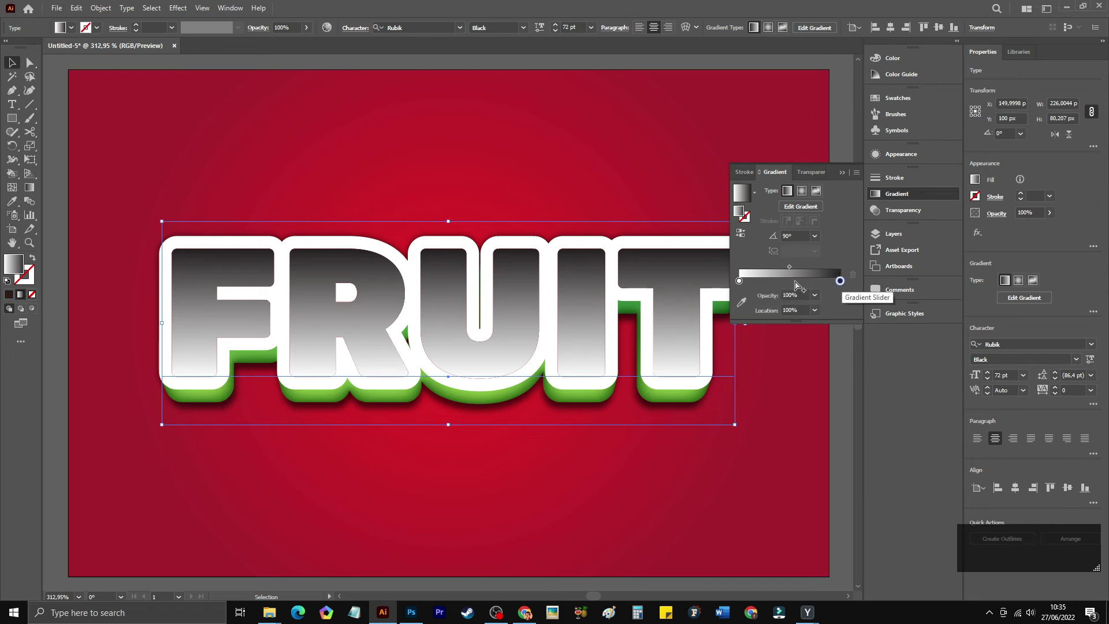
{"action": "left_click", "coordinate": [795, 281]}
{"action": "left_click", "coordinate": [802, 310]}
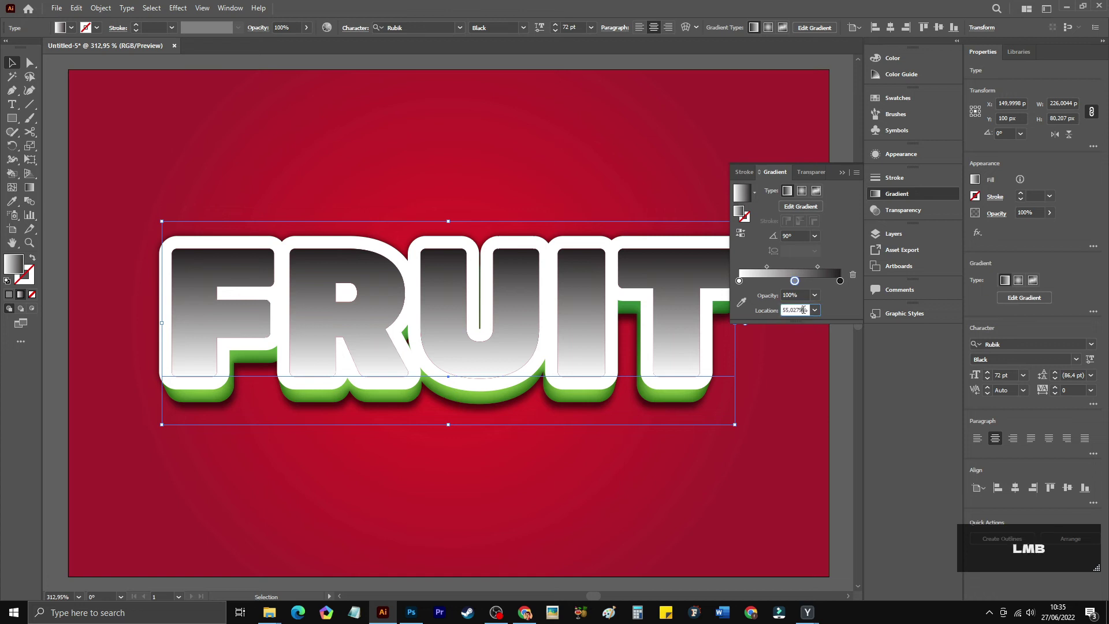
{"action": "key", "text": "ctrl+a"}
{"action": "type", "text": "50"}
{"action": "key", "text": "Return"}
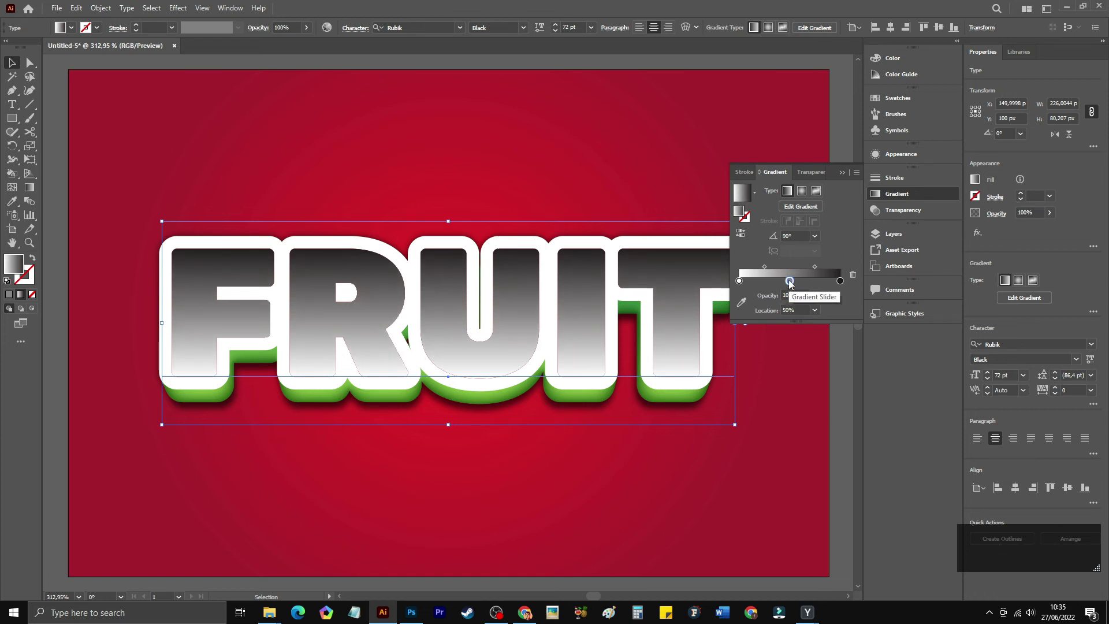
{"action": "double_click", "coordinate": [789, 281]}
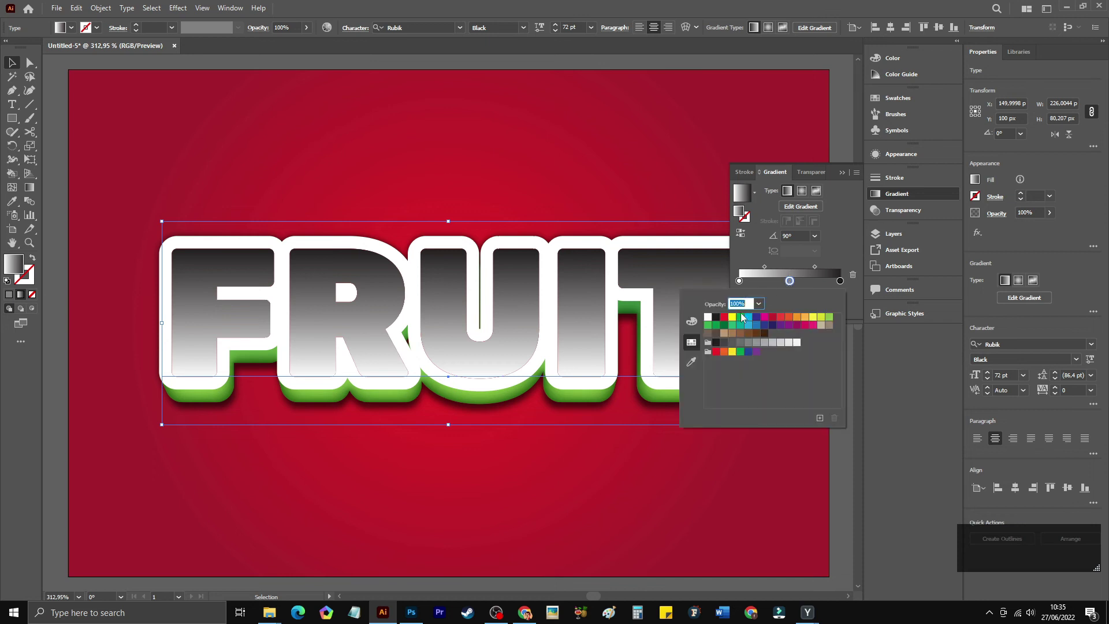
{"action": "left_click", "coordinate": [709, 320]}
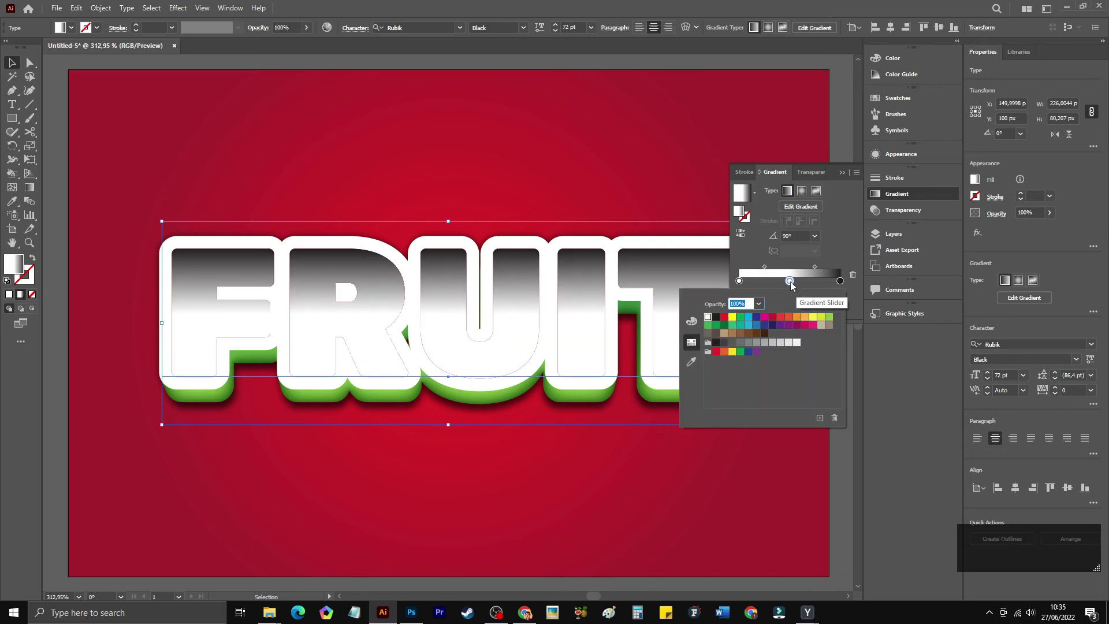
Recolour the gradient's starting stop at 0% black.
{"action": "left_click", "coordinate": [767, 286]}
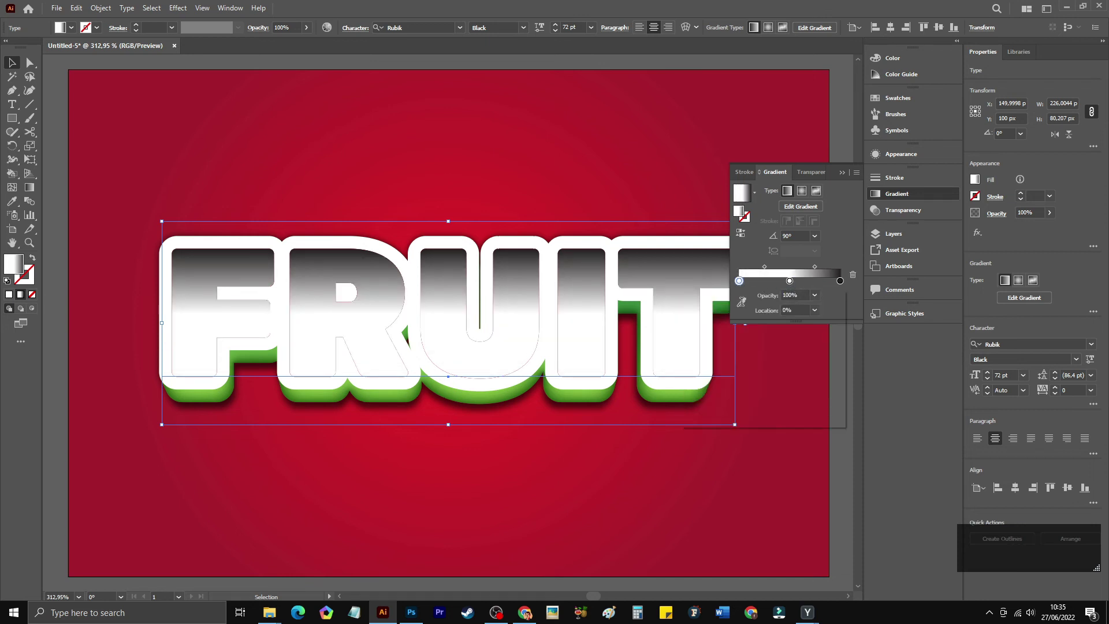
{"action": "double_click", "coordinate": [739, 281]}
{"action": "left_click", "coordinate": [716, 317]}
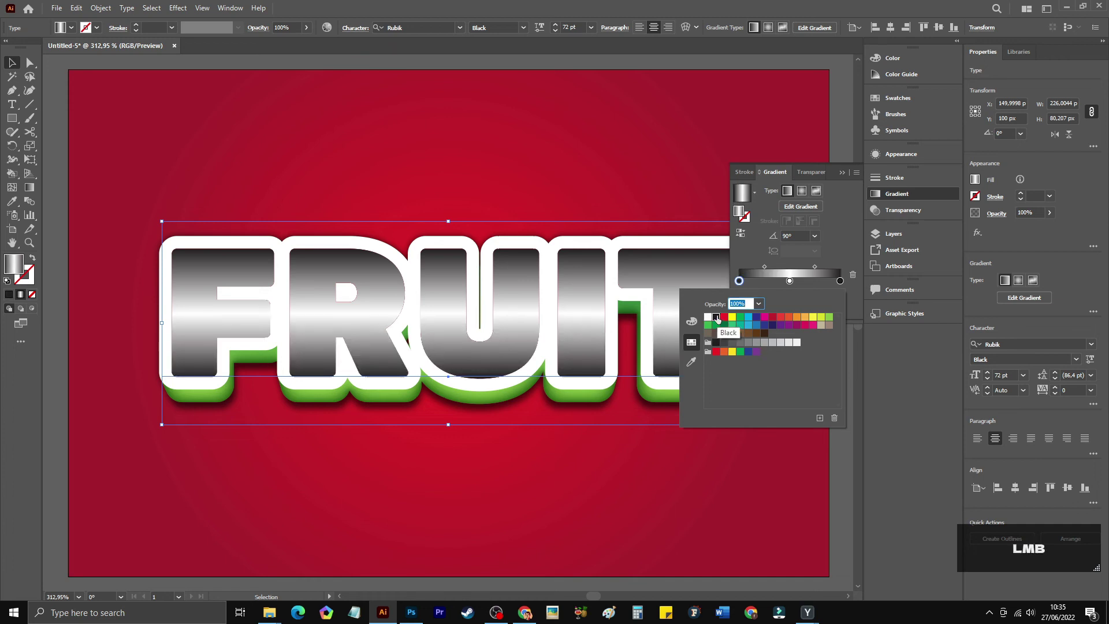
{"action": "left_click", "coordinate": [716, 342]}
{"action": "left_click", "coordinate": [791, 280]}
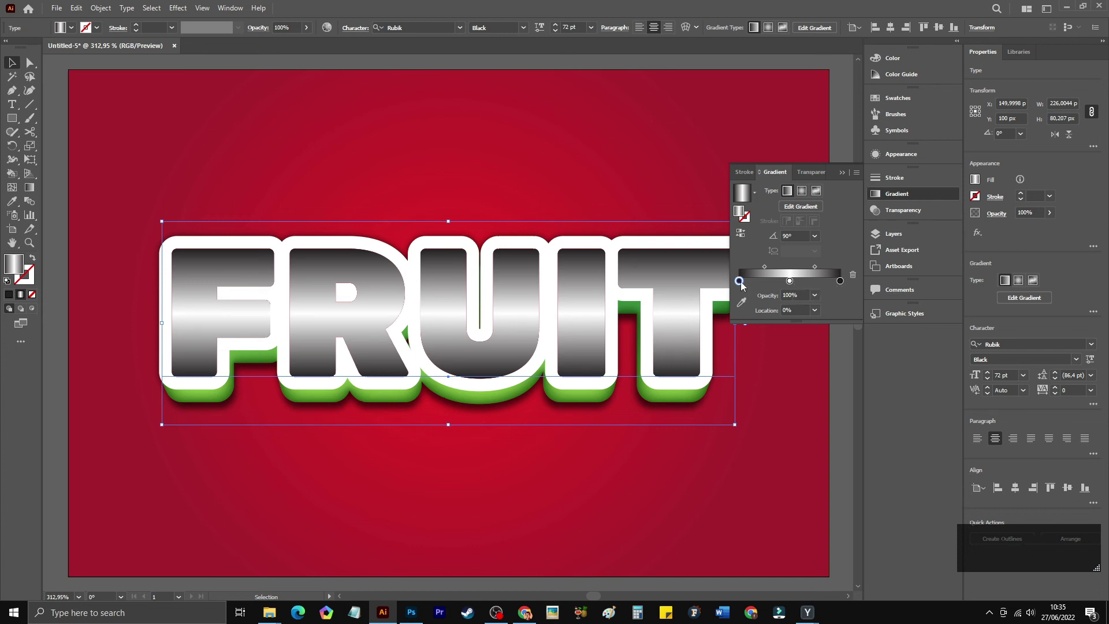
Move the gradient's starting black stop to the 50% location to make a hard edge with the white stop.
{"action": "left_click", "coordinate": [799, 310]}
{"action": "type", "text": "50"}
{"action": "key", "text": "Return"}
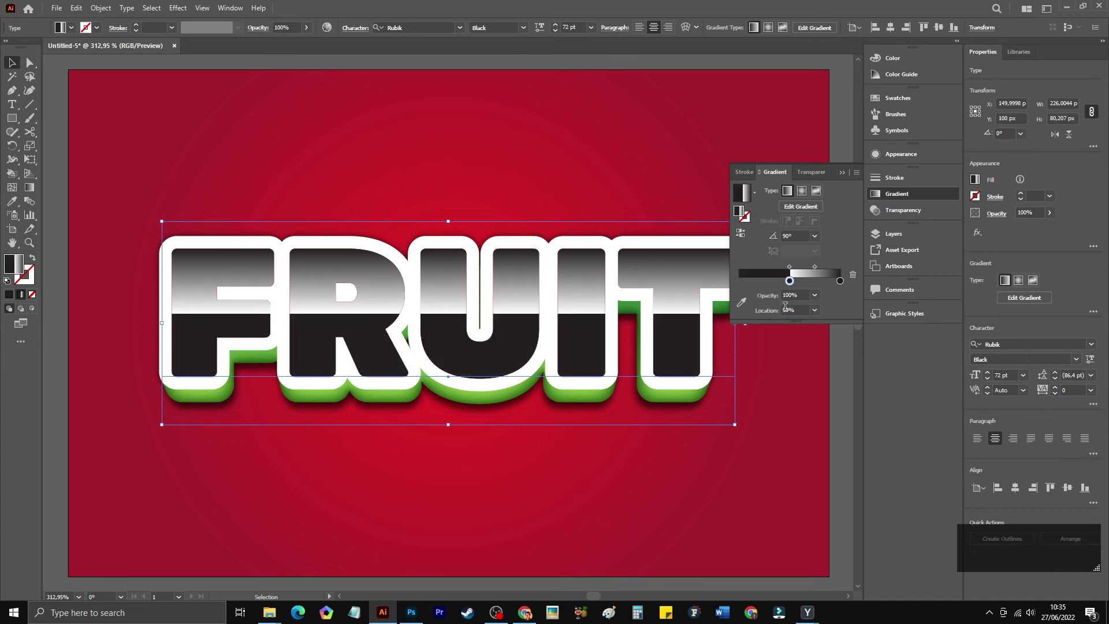
Shift the midpoint between the gradient's white and ending black stops to a location of about 41%.
{"action": "left_click", "coordinate": [814, 267]}
{"action": "left_click_drag", "start_coordinate": [814, 267], "coordinate": [810, 266]}
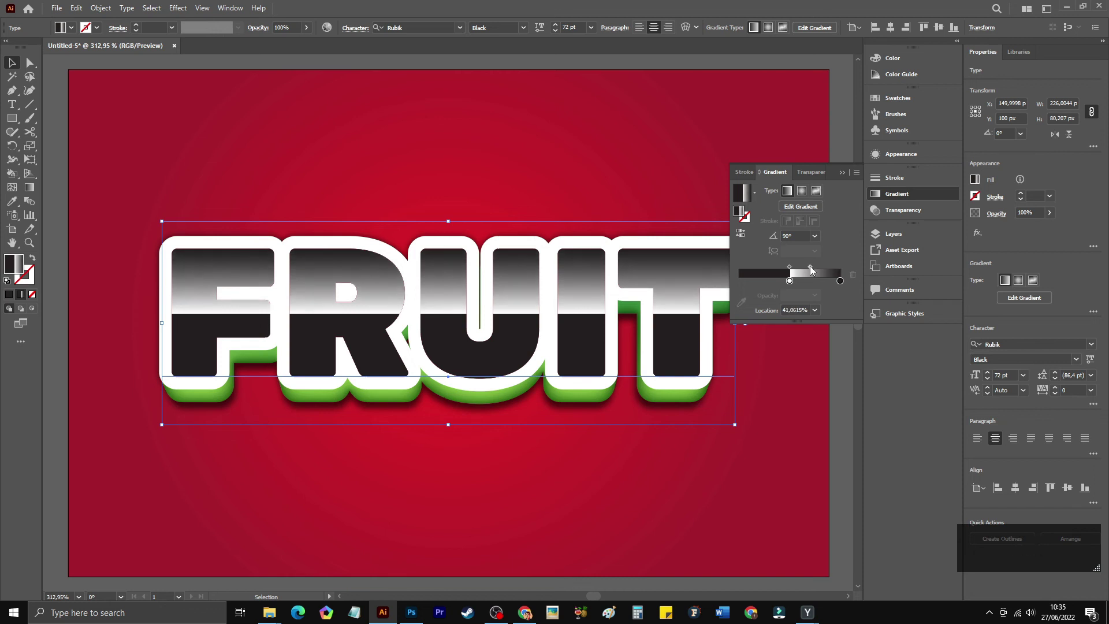
{"action": "left_click", "coordinate": [810, 265]}
Set the gradient fill's blending mode to Screen.
{"action": "left_click", "coordinate": [813, 173]}
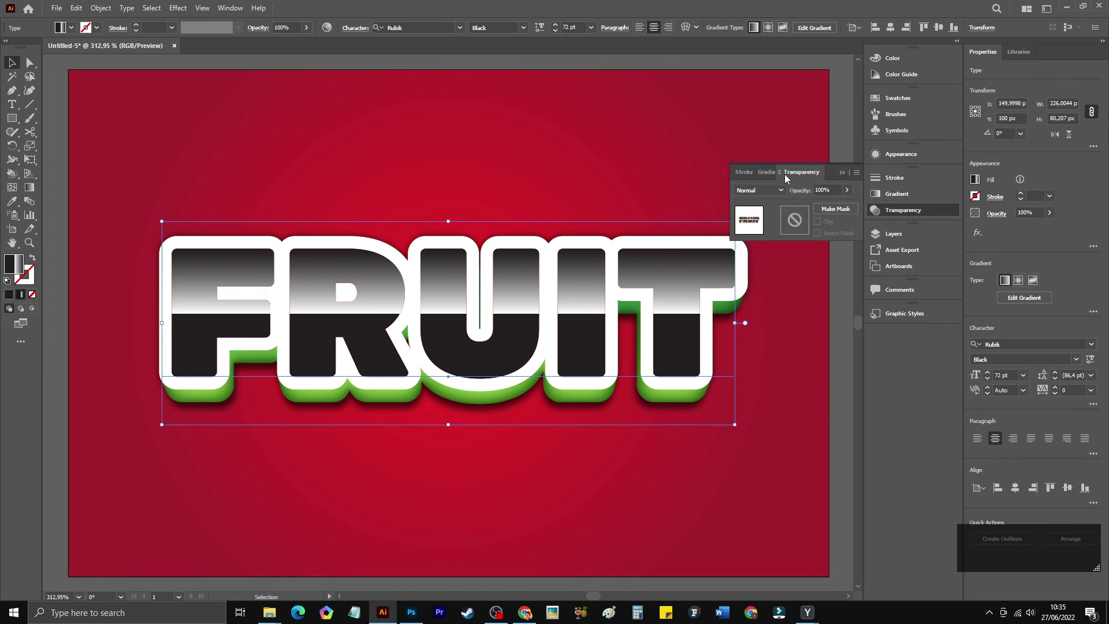
{"action": "left_click", "coordinate": [771, 188]}
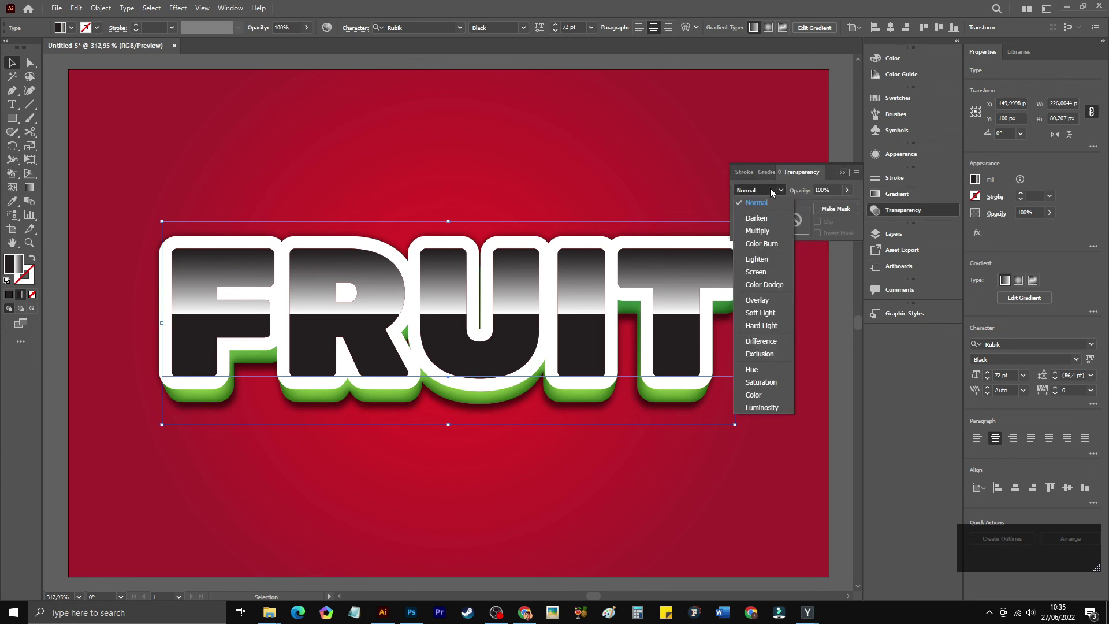
{"action": "left_click", "coordinate": [761, 273]}
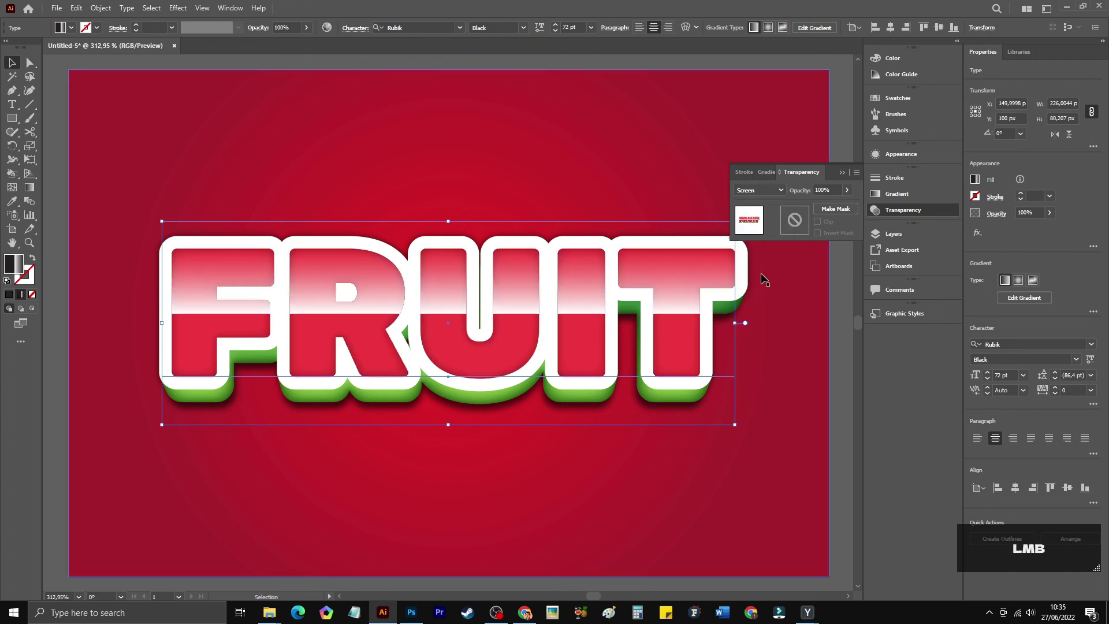
Lower the gradient fill's opacity to 65% and deselect the FRUIT text.
{"action": "left_click", "coordinate": [848, 190]}
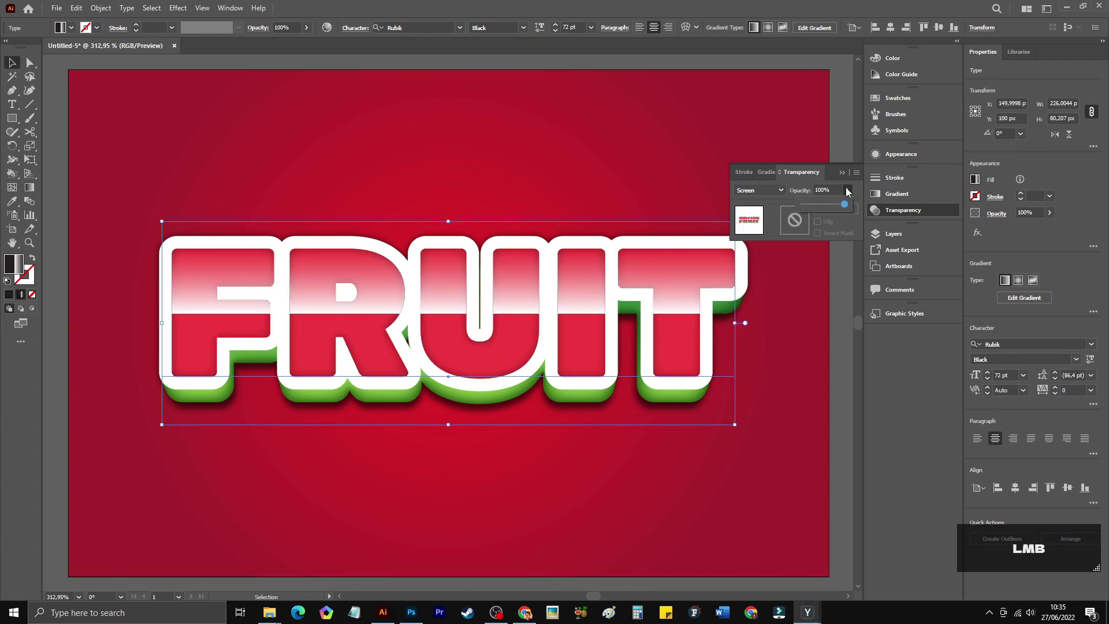
{"action": "left_click", "coordinate": [819, 190]}
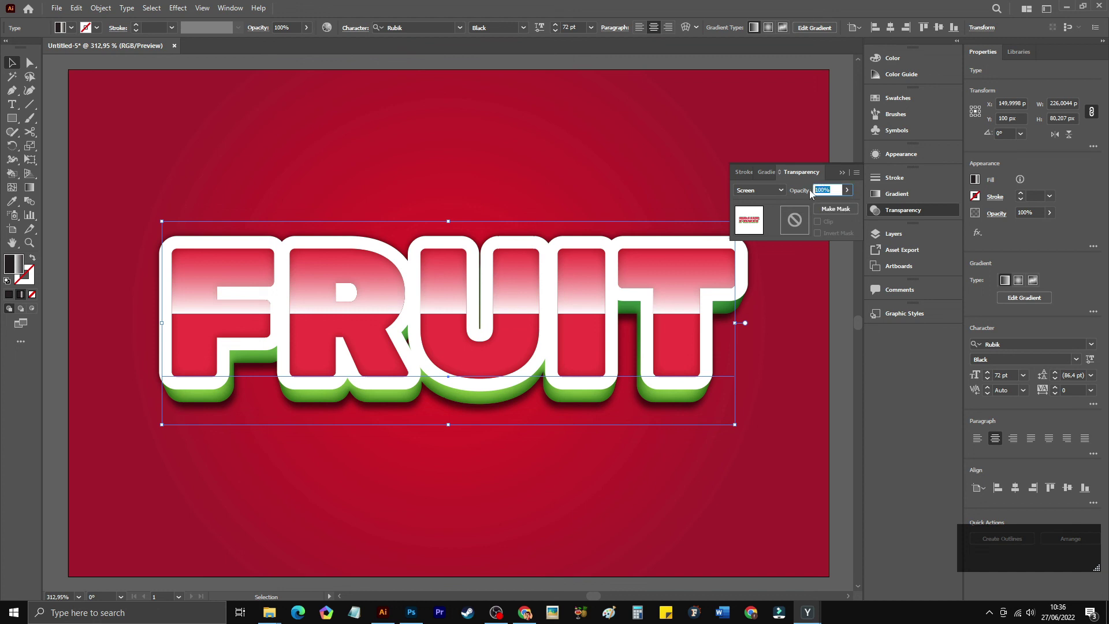
{"action": "key", "text": "Return"}
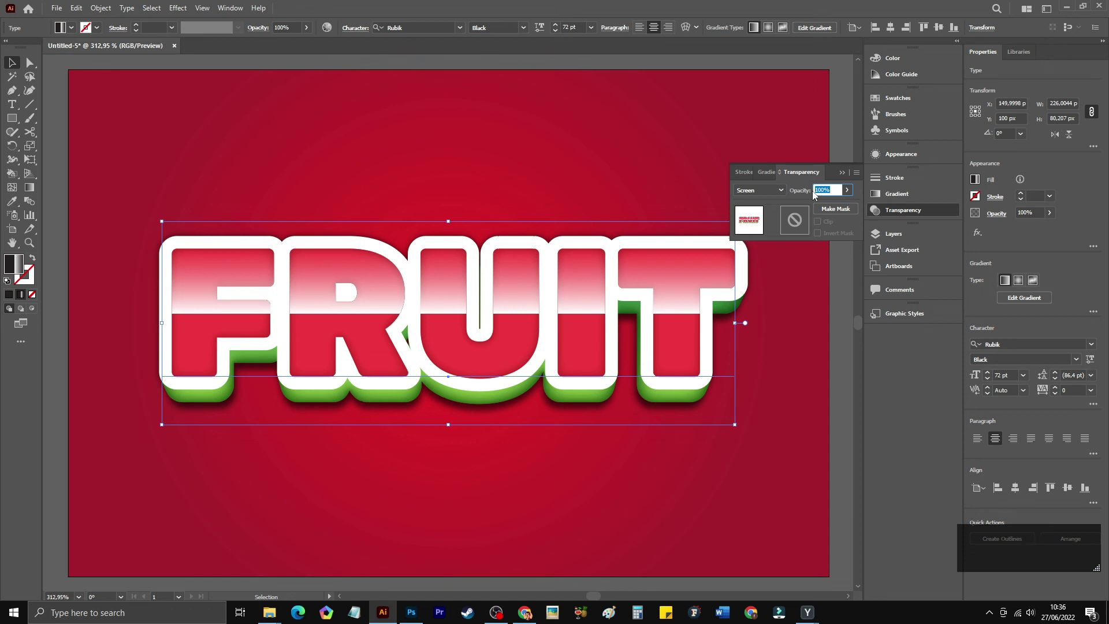
{"action": "type", "text": "65"}
{"action": "key", "text": "Return"}
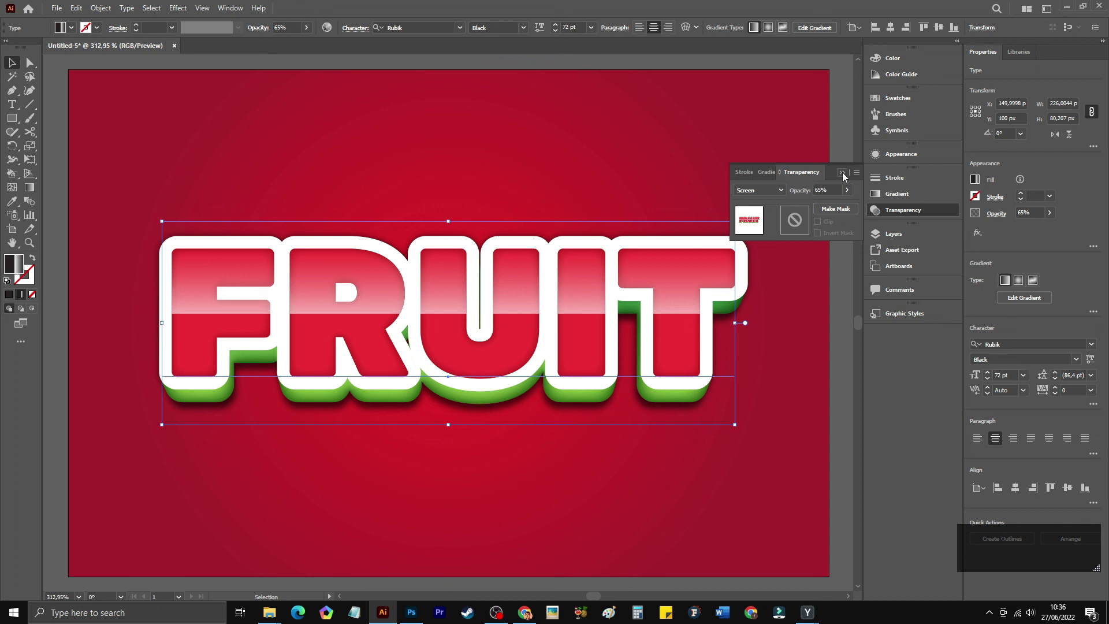
{"action": "left_click", "coordinate": [841, 172]}
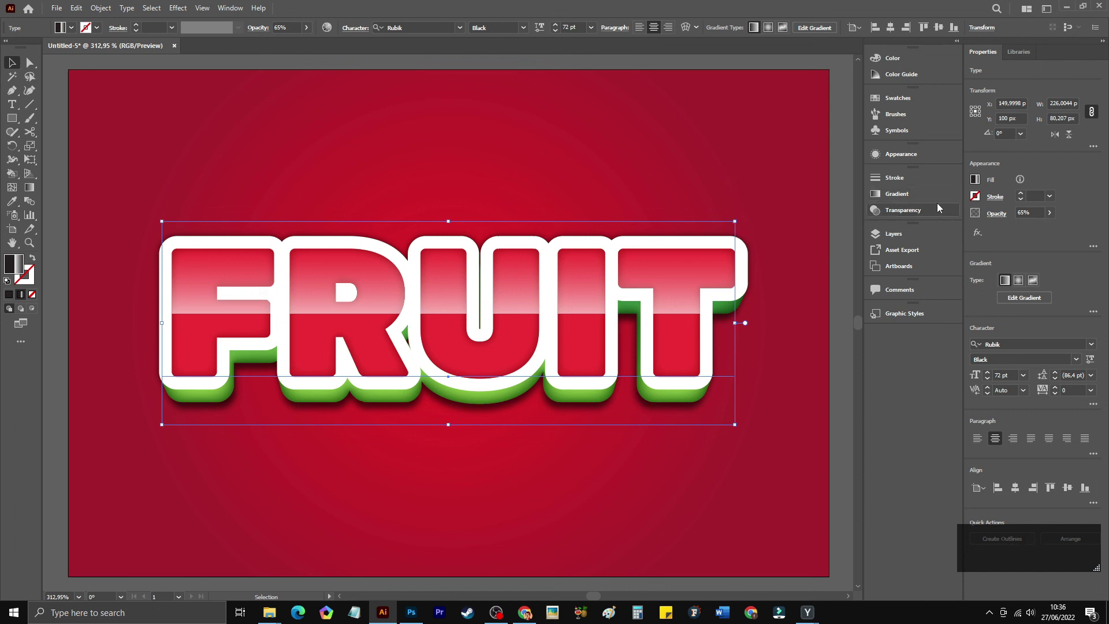
{"action": "left_click", "coordinate": [840, 175]}
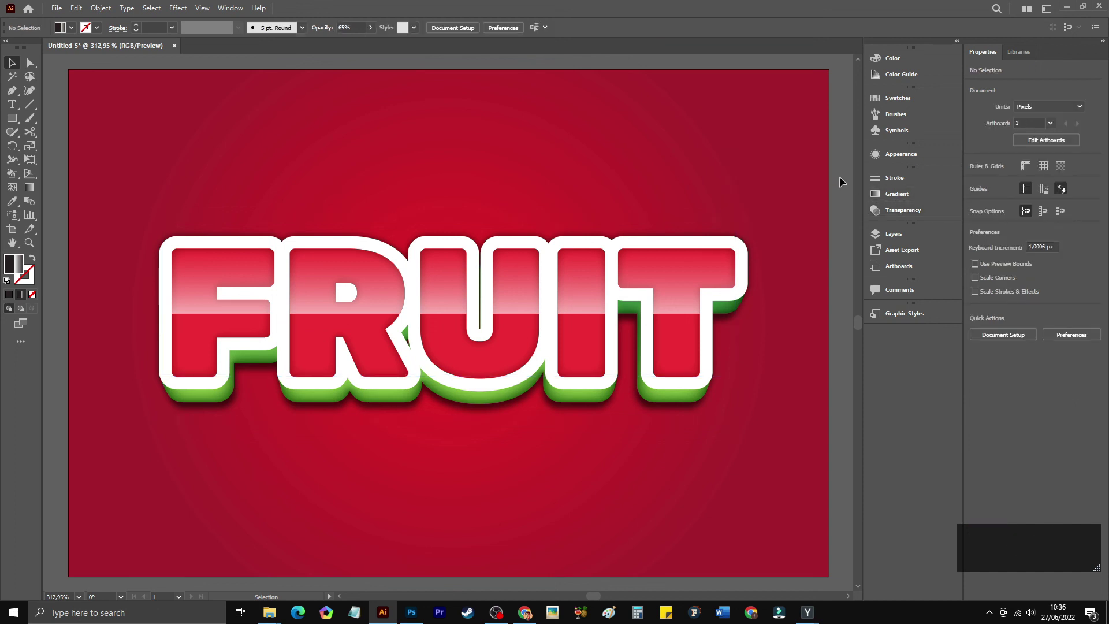